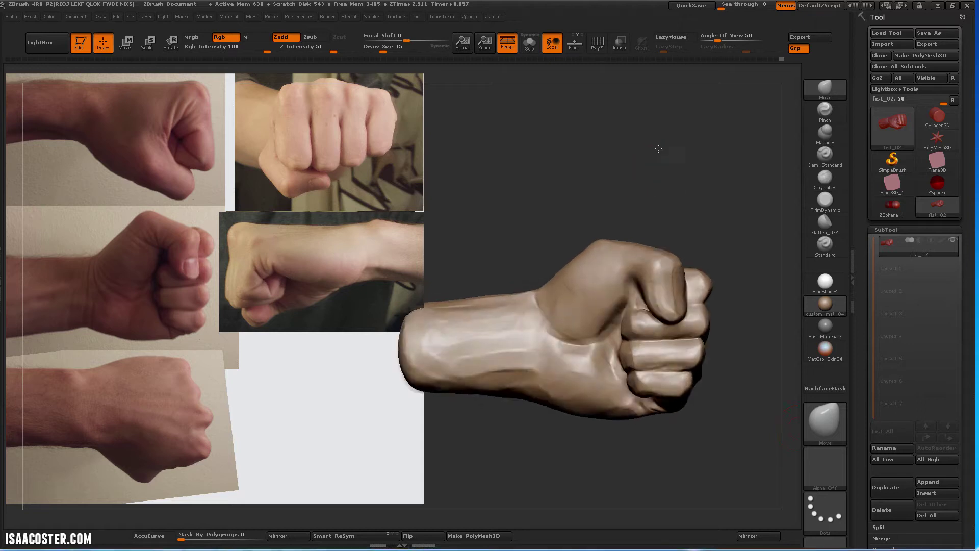
With the Move brush, push the wrist underside upward to taper the forearm, checking from a side profile
mouse_move(642, 341)
right_down()
mouse_move(597, 177)
mouse_move(585, 175)
mouse_move(507, 345)
right_up()
key(b)
key(c)
key(t)
key(b)
key(m)
key(v)
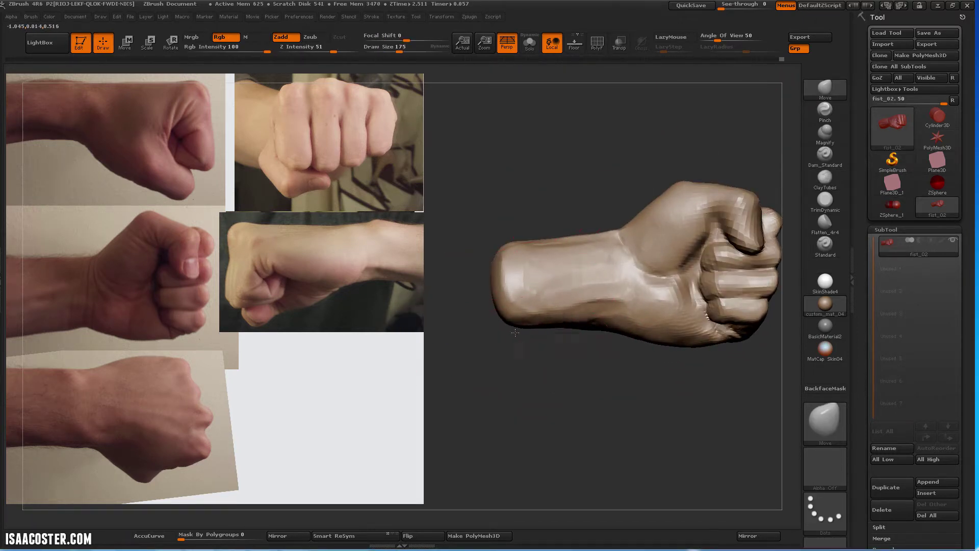
right_drag(629, 349, 474, 352)
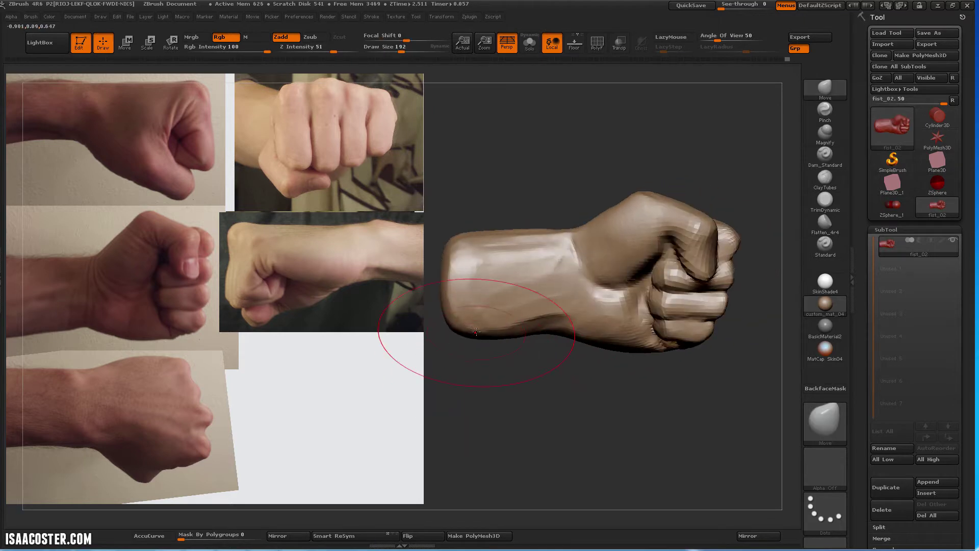
drag(581, 337, 587, 329)
drag(480, 339, 480, 329)
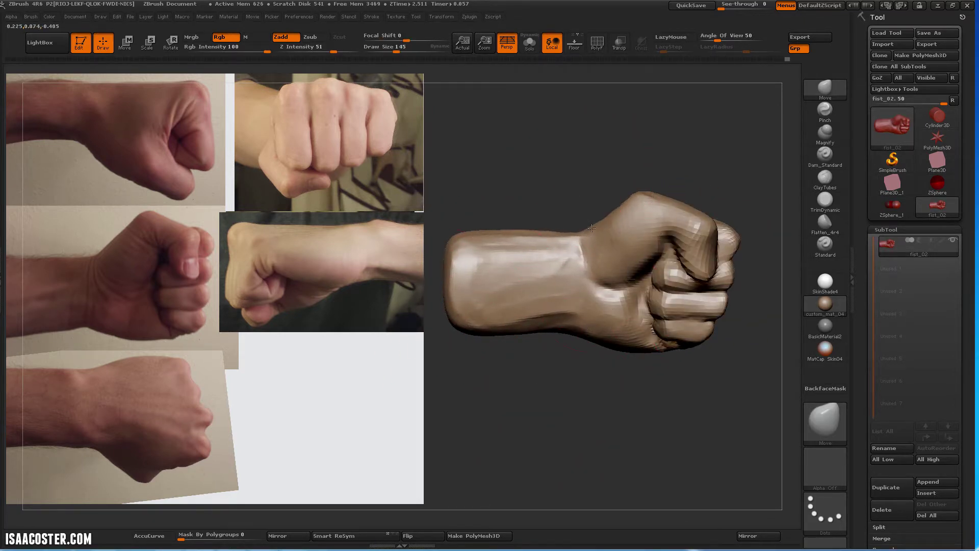
mouse_move(570, 237)
right_down()
mouse_move(651, 236)
mouse_move(568, 184)
right_up()
mouse_move(619, 74)
right_down()
mouse_move(657, 255)
mouse_move(703, 265)
mouse_move(732, 179)
right_up()
Build up and flatten the back of the hand with ClayTubes and Flatten strokes
click(825, 177)
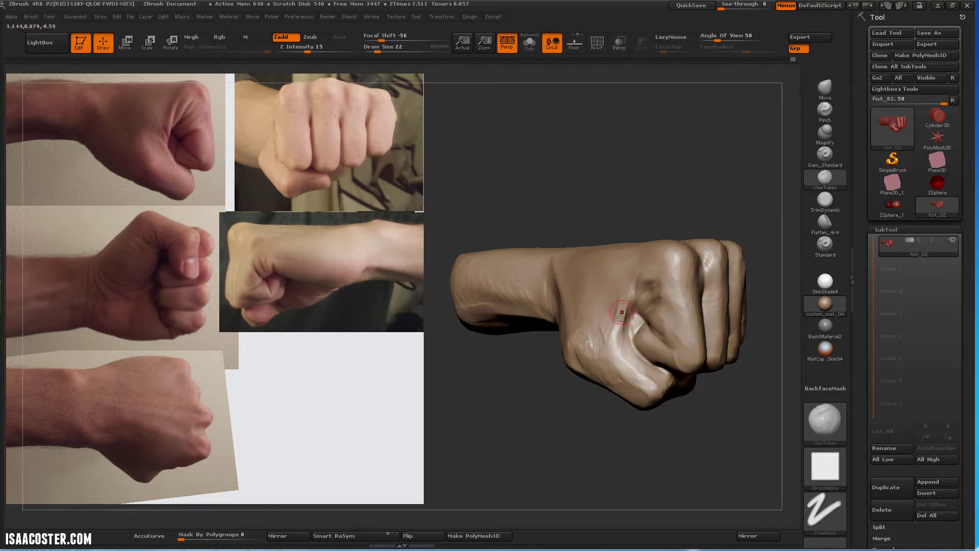
right_drag(587, 285, 642, 271)
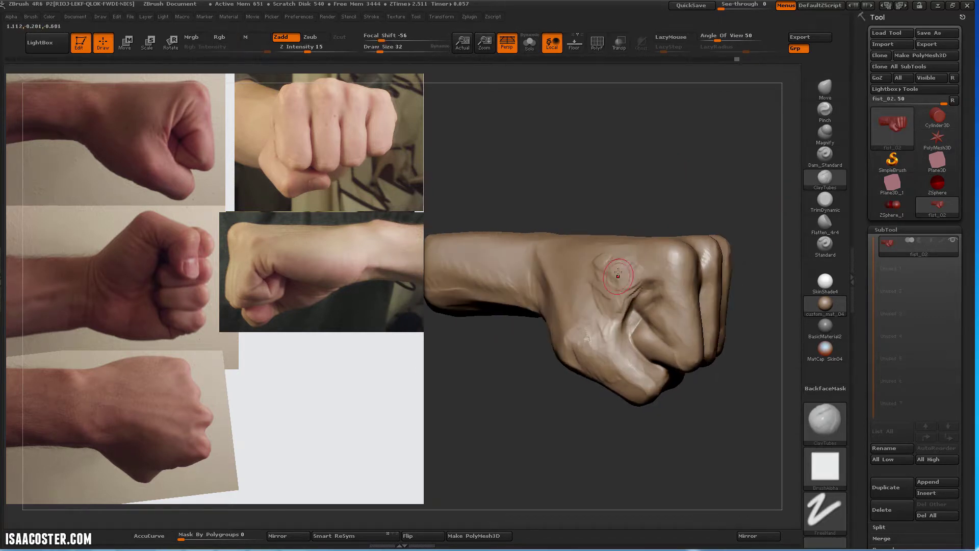
click(824, 222)
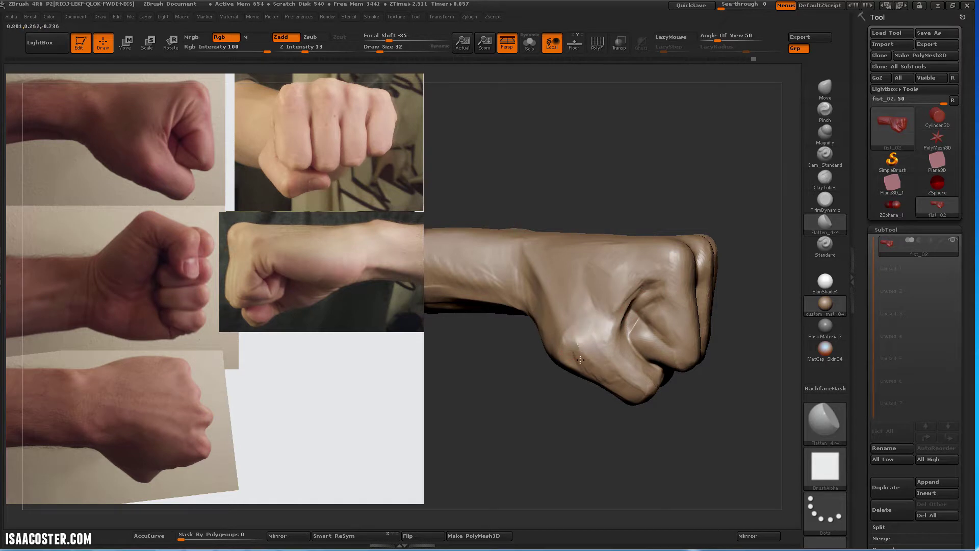
right_drag(580, 359, 744, 236)
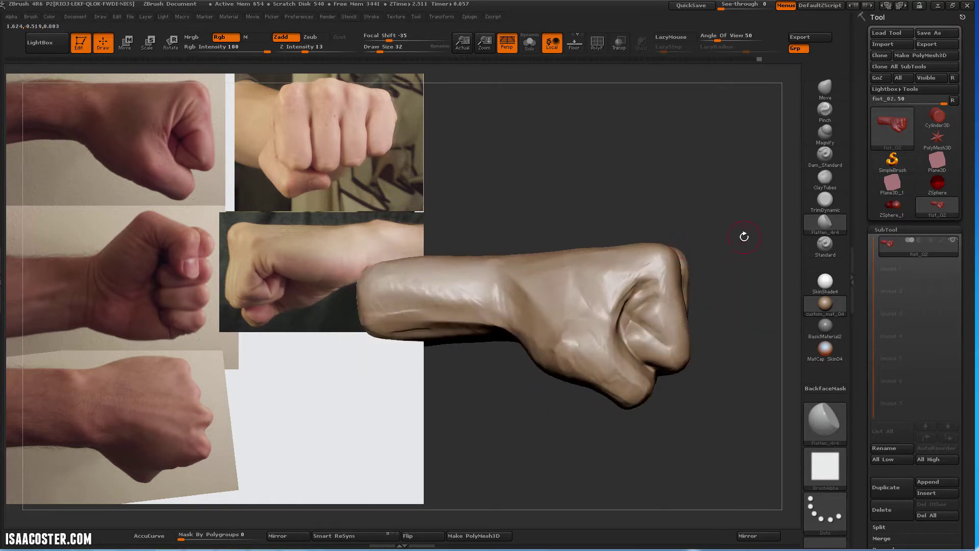
key(b)
key(c)
key(t)
right_drag(547, 339, 633, 275)
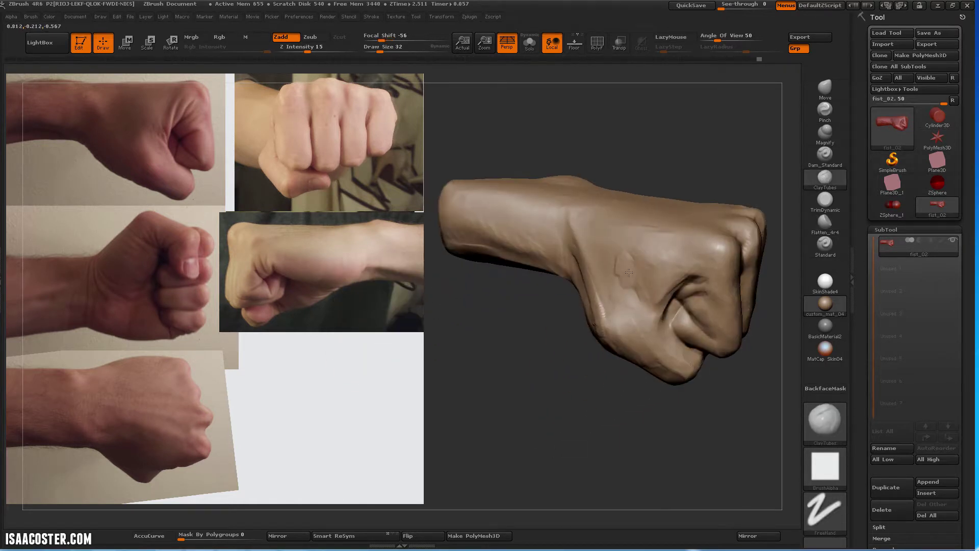
Flatten and rebuild the thumb base and side of the fist from side views
key(b)
key(f)
key(l)
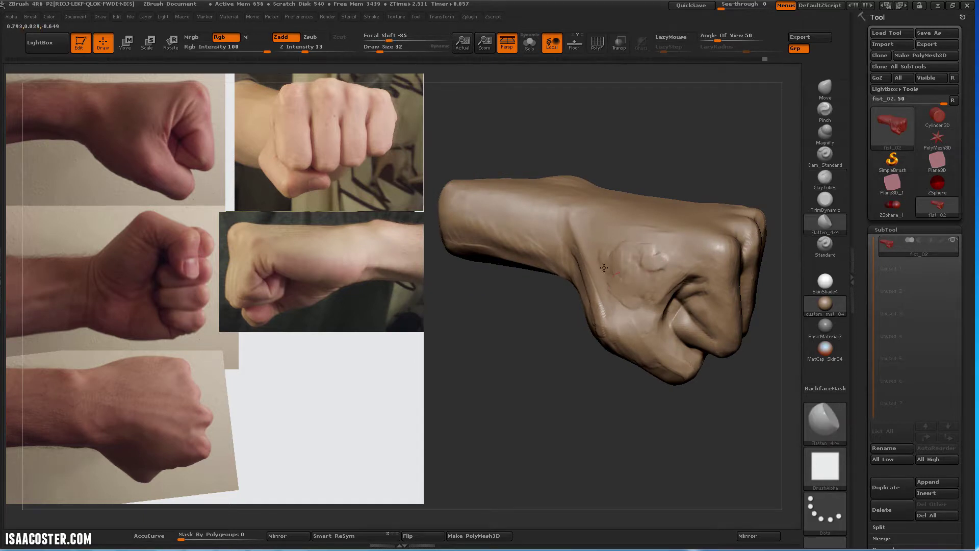
right_drag(625, 236, 684, 124)
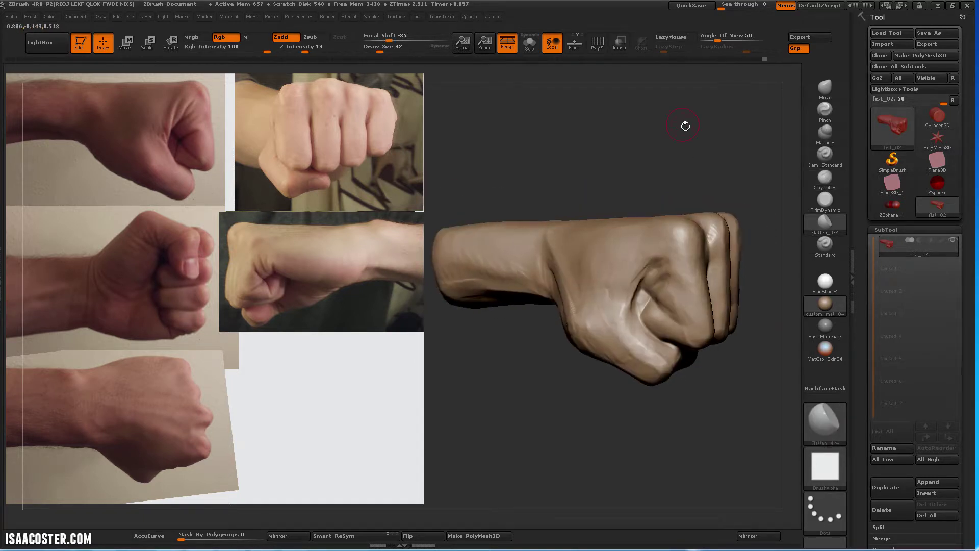
mouse_move(677, 166)
right_down()
mouse_move(754, 157)
mouse_move(658, 281)
right_up()
key(b)
key(c)
key(t)
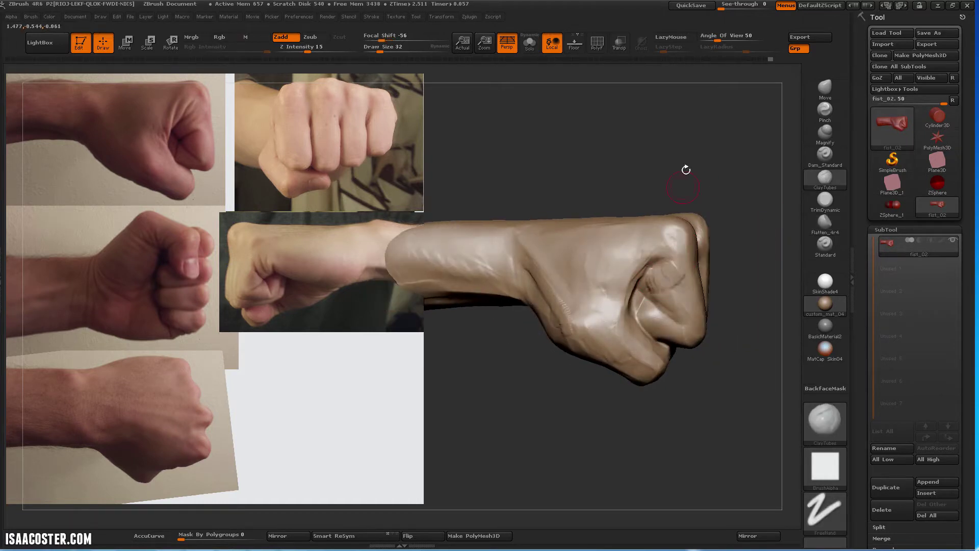
mouse_move(686, 170)
right_down()
mouse_move(650, 152)
mouse_move(722, 245)
right_up()
Flatten the forearm planes with Flatten_4r4, with the forearm extending left
key(b)
key(f)
key(l)
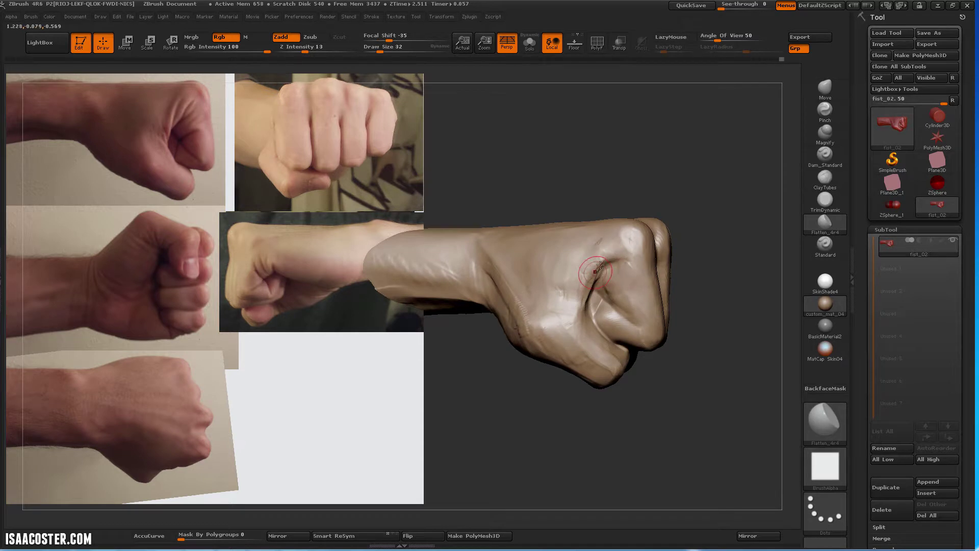
right_drag(581, 292, 721, 350)
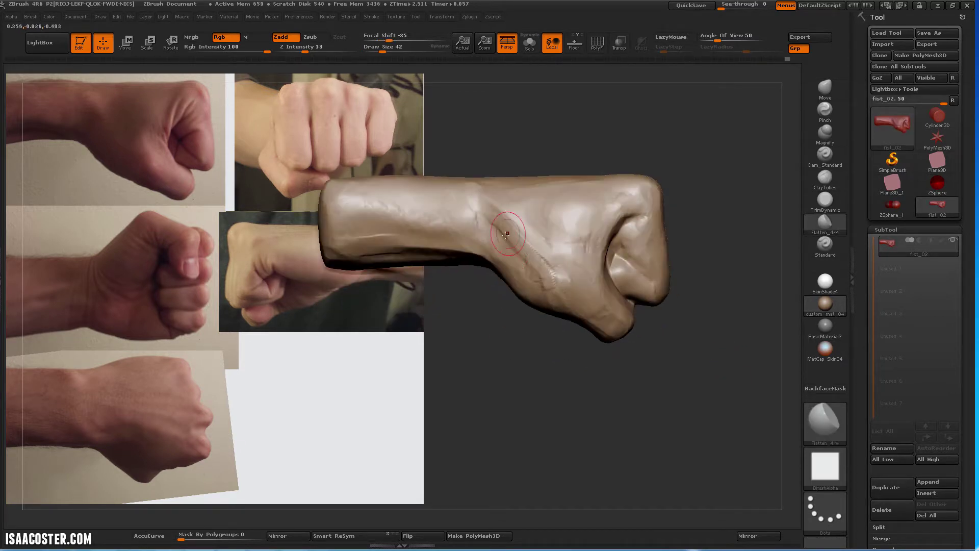
mouse_move(546, 257)
right_down()
mouse_move(663, 133)
mouse_move(564, 163)
mouse_move(705, 339)
mouse_move(751, 162)
right_up()
Push the large forearm forms with Move and add ClayTubes strokes along its side
key(b)
key(m)
key(v)
key(b)
key(c)
key(t)
drag(751, 162, 197, 160)
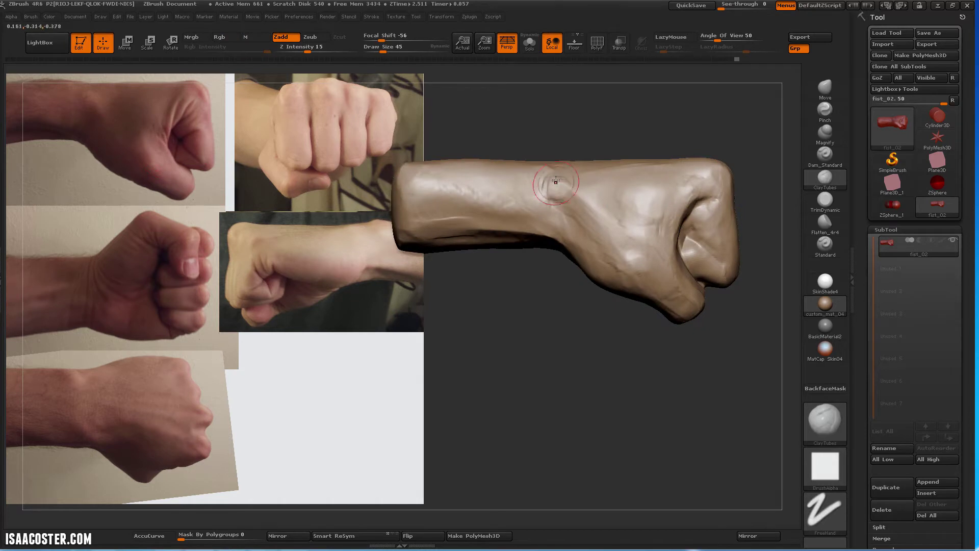
mouse_move(561, 208)
right_down()
mouse_move(552, 190)
mouse_move(629, 382)
mouse_move(731, 197)
right_up()
Flatten the top of the hand and carve a crease beside the thumb with Dam_Standard
key(b)
key(f)
key(l)
right_drag(663, 242, 653, 256)
key(b)
key(d)
key(s)
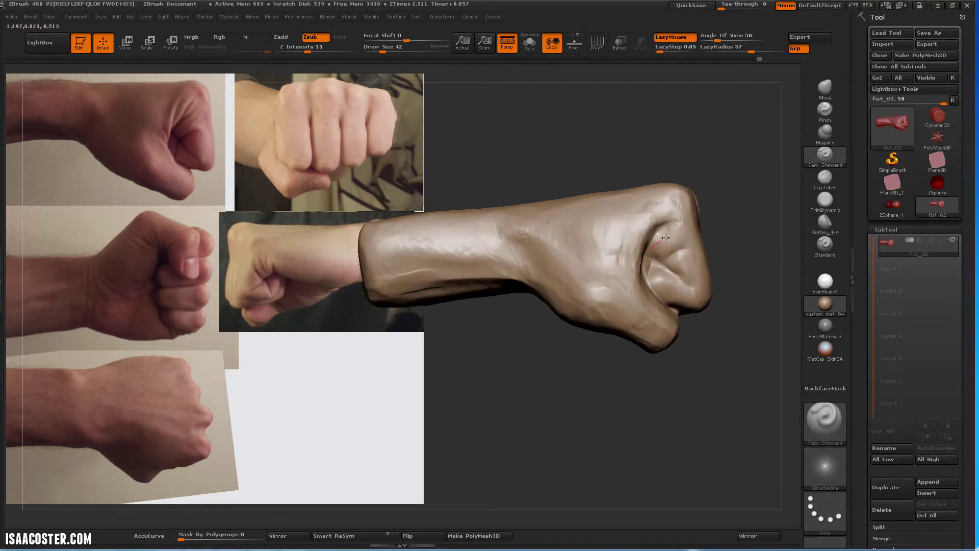
Reshape the fist with Move and build up clay on the knuckles with ClayTubes
key(b)
key(m)
key(v)
alt+right_drag(637, 291, 454, 344)
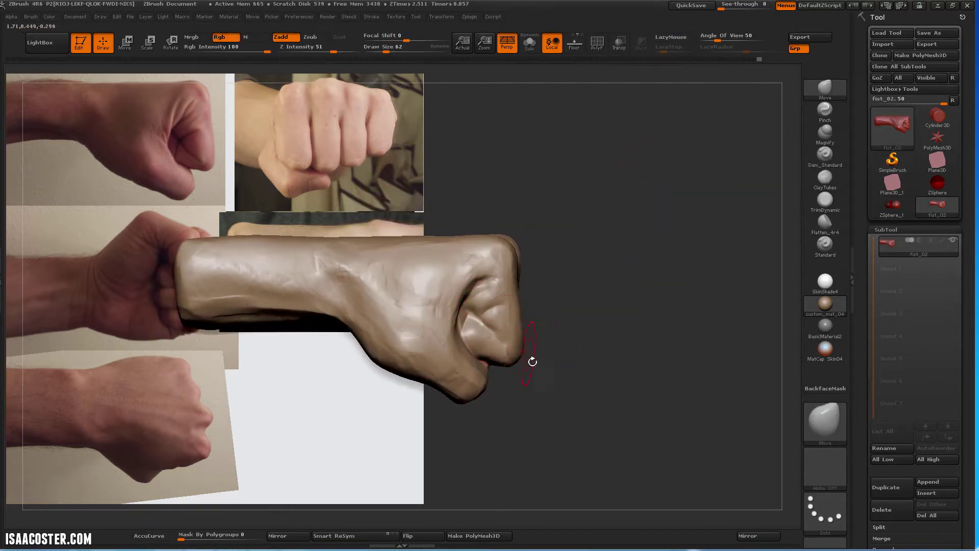
right_drag(532, 361, 618, 313)
key(b)
key(c)
key(t)
alt+right_drag(385, 313, 649, 304)
Flatten the knuckle planes and the side of the wrist with Flatten_4r4
key(b)
key(f)
key(l)
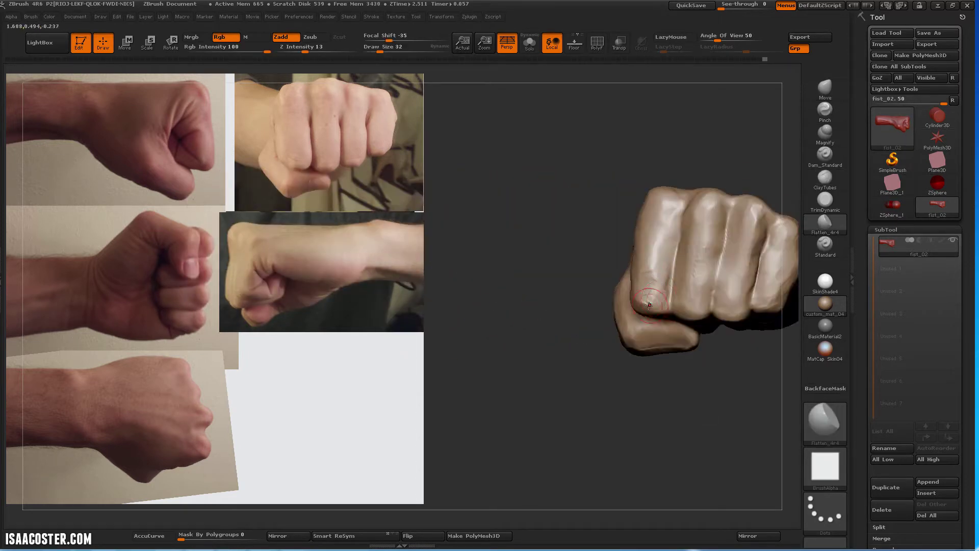
mouse_move(647, 237)
right_down()
mouse_move(695, 266)
mouse_move(580, 331)
right_up()
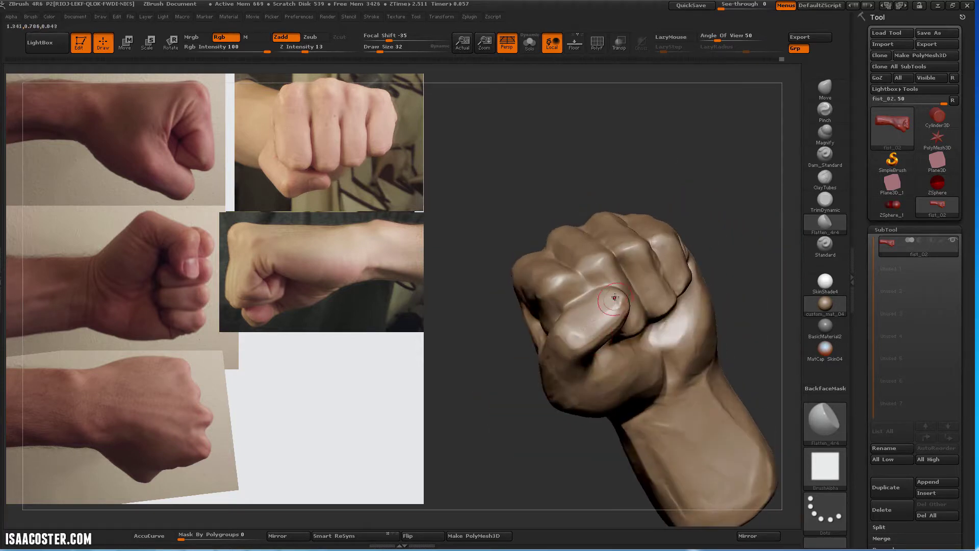
right_drag(614, 297, 647, 232)
Build up the knuckles with ClayTubes from upright and side views
key(b)
key(c)
key(t)
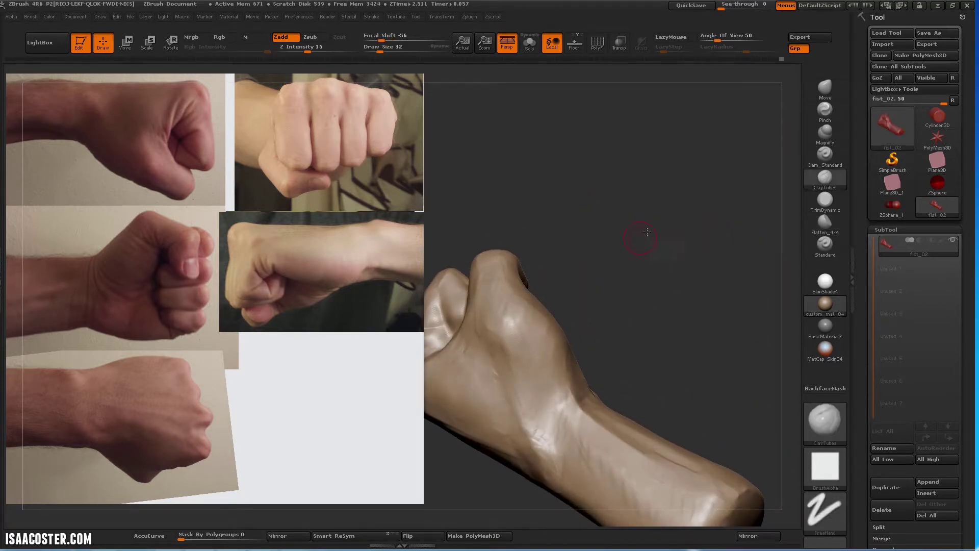
drag(647, 232, 623, 351)
drag(677, 248, 584, 291)
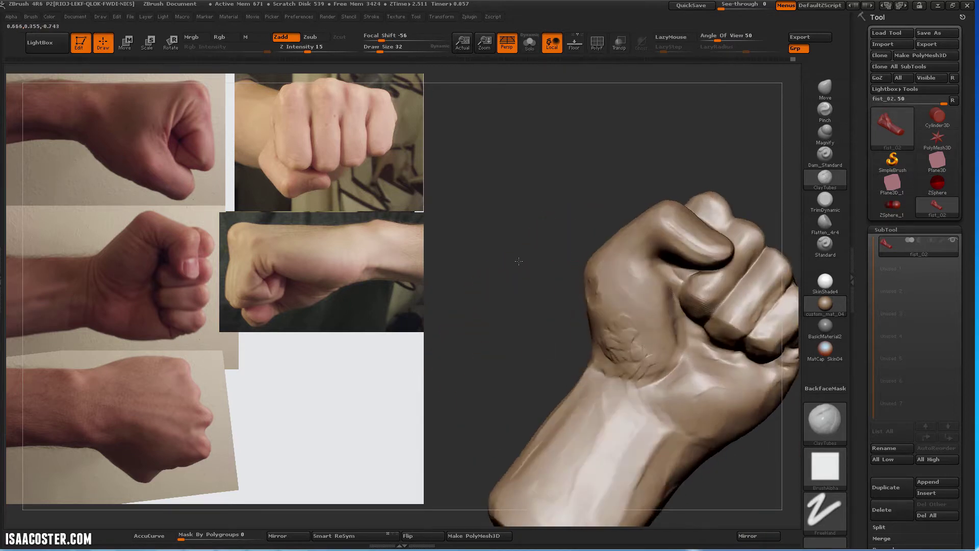
drag(518, 262, 643, 304)
Reshape the thumb with the Move brush to deepen its crease
click(825, 155)
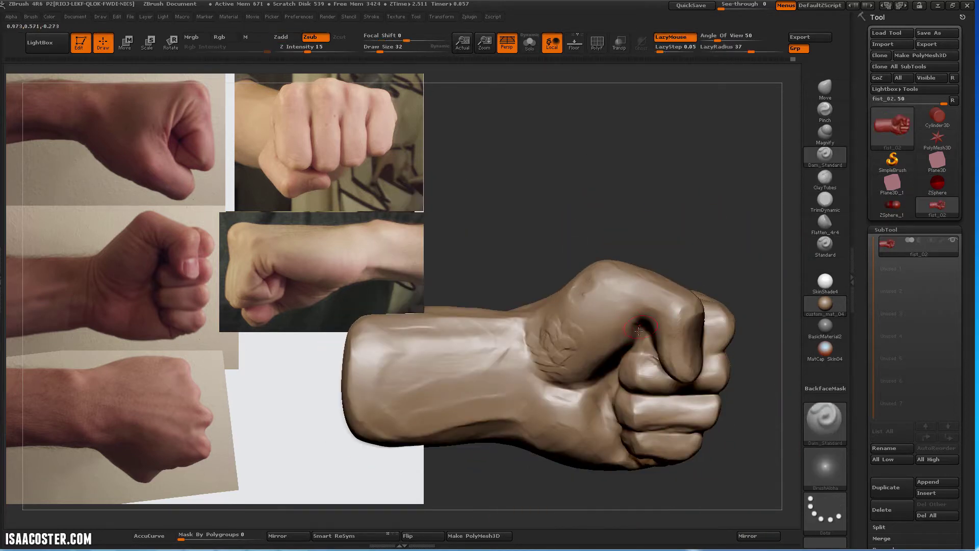
drag(759, 255, 628, 309)
key(b)
key(m)
key(v)
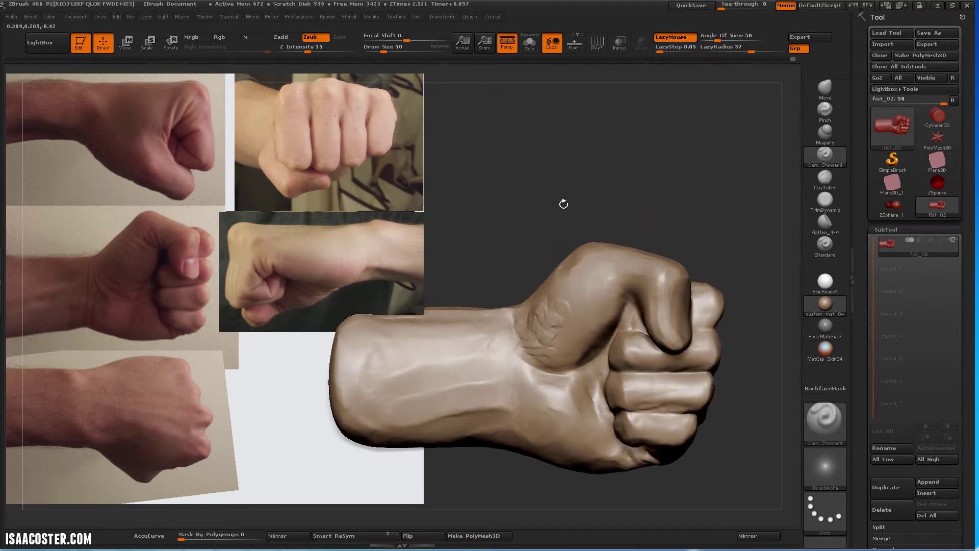
drag(564, 203, 704, 134)
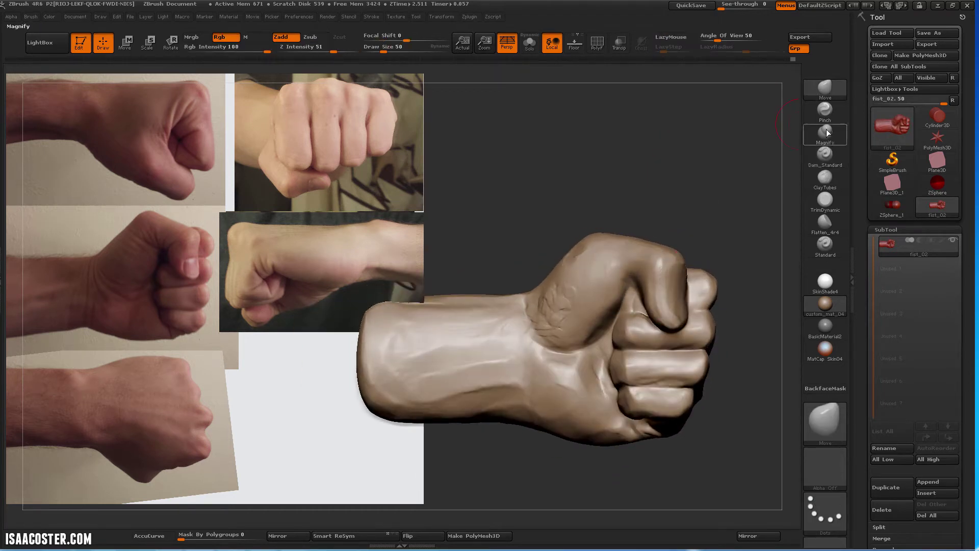
drag(602, 324, 641, 289)
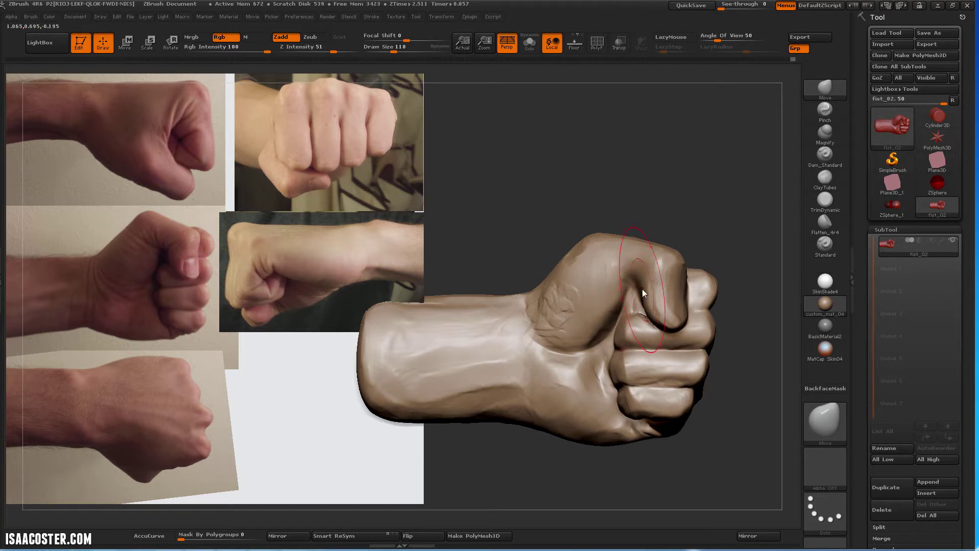
Carve the crease between thumb and index knuckle deeper with Dam_Standard, viewed from above
drag(705, 200, 648, 286)
key(b)
key(d)
key(s)
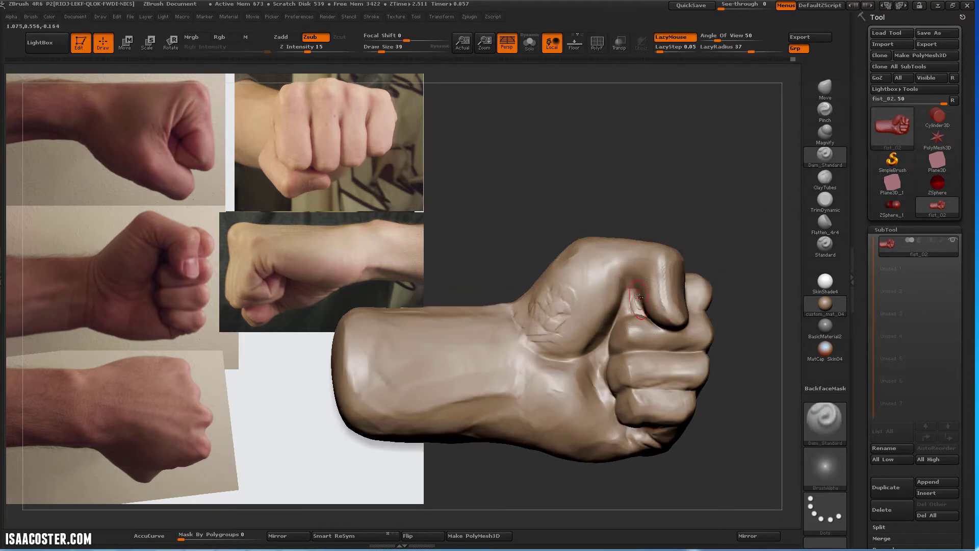
drag(671, 192, 628, 288)
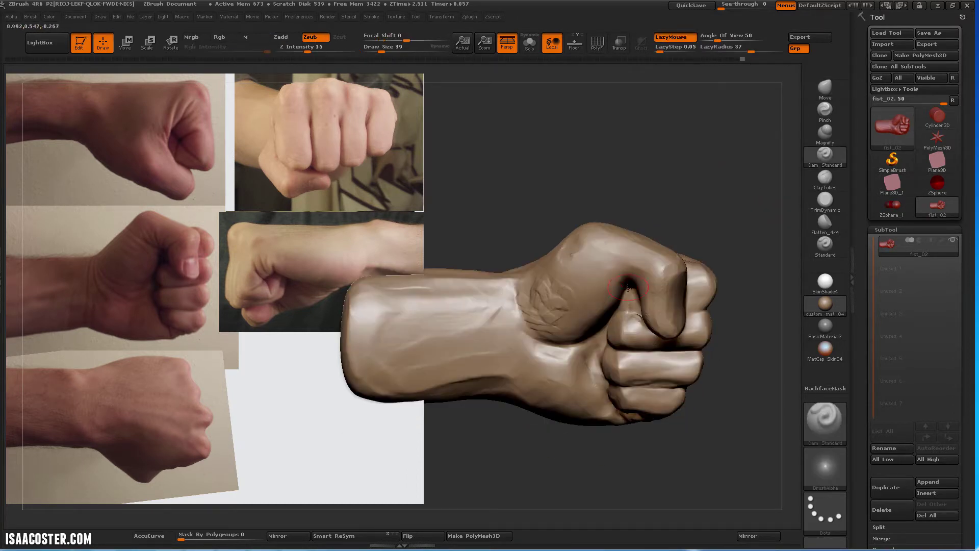
drag(632, 192, 632, 288)
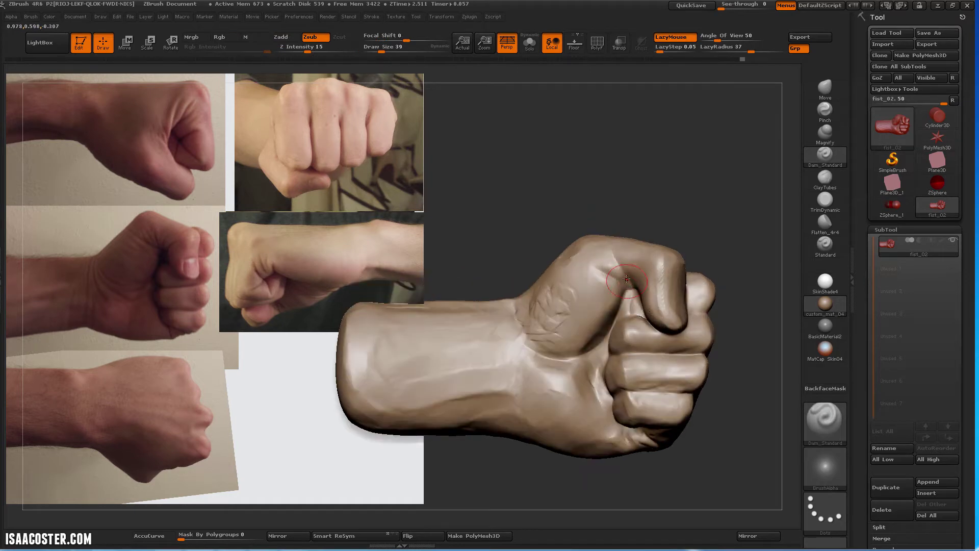
drag(658, 201, 660, 214)
drag(724, 240, 663, 286)
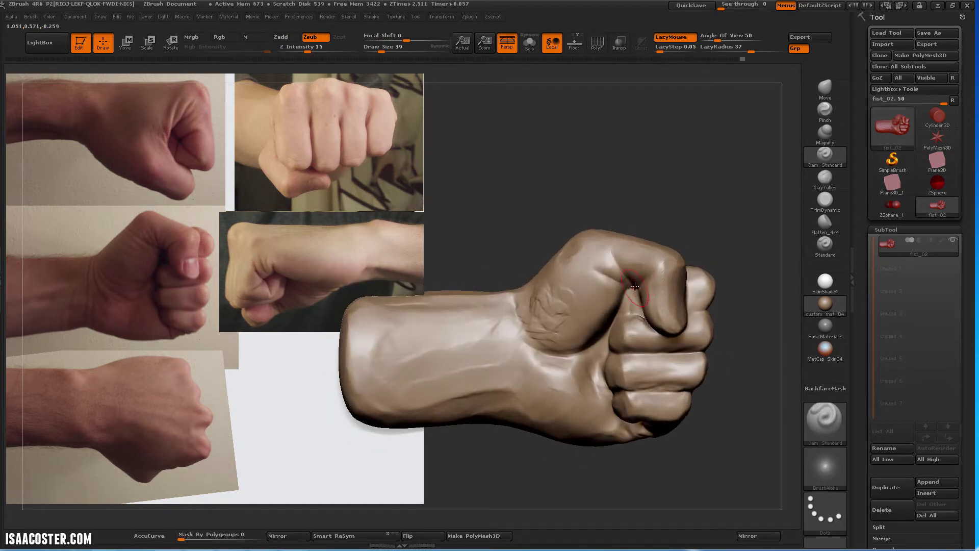
Adjust the far side of the knuckles with Move, then build up the palm heel with a small ClayTubes brush
key(b)
key(m)
key(v)
mouse_move(628, 238)
mouse_down()
mouse_move(631, 291)
mouse_move(605, 294)
mouse_move(620, 304)
mouse_up()
key(b)
key(c)
key(t)
key(s)
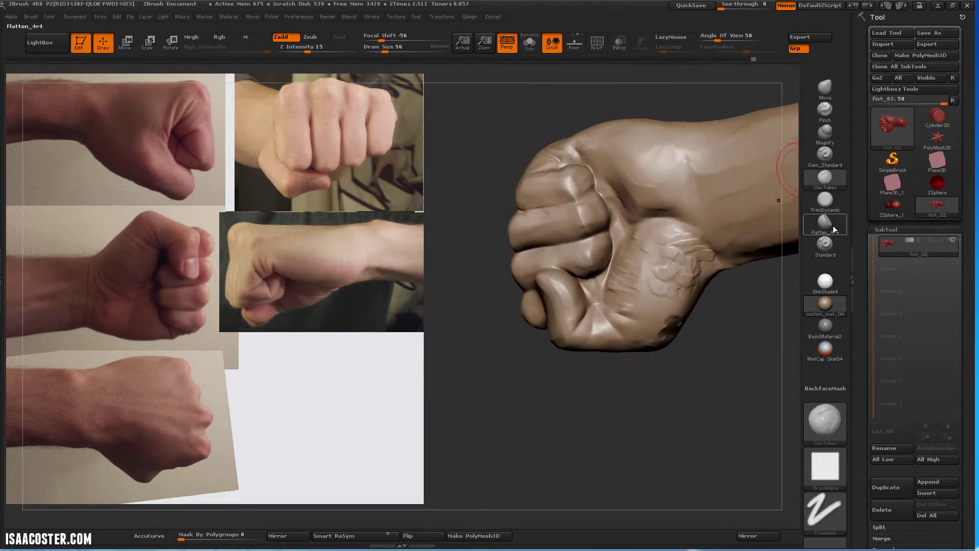
Flatten the wrist planes with the Flatten brush, comparing against the reference photos
key(b)
key(f)
key(l)
drag(642, 235, 678, 255)
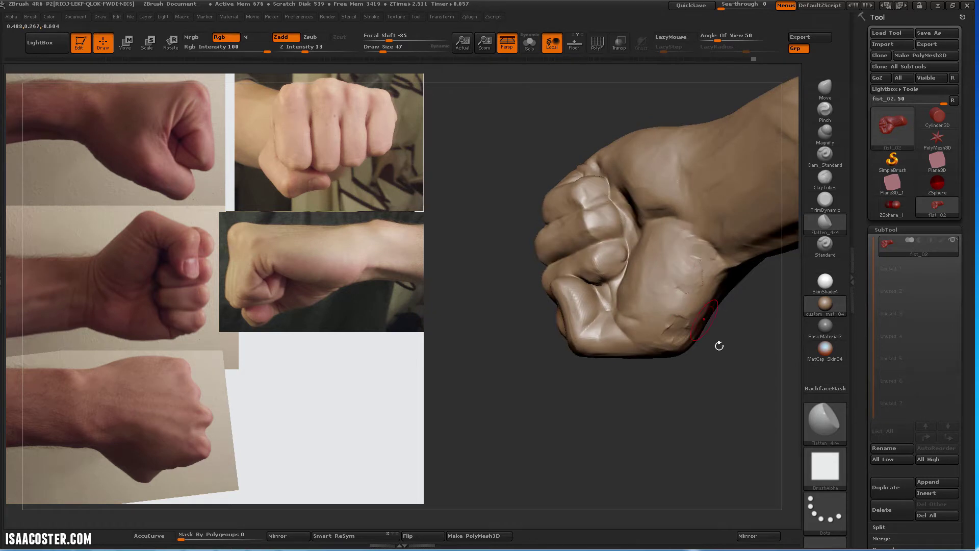
mouse_move(721, 343)
mouse_down()
mouse_move(645, 238)
mouse_move(561, 236)
mouse_move(514, 318)
mouse_move(515, 230)
mouse_up()
mouse_move(608, 208)
mouse_down()
mouse_move(525, 218)
mouse_move(573, 262)
mouse_move(691, 227)
mouse_move(631, 365)
mouse_up()
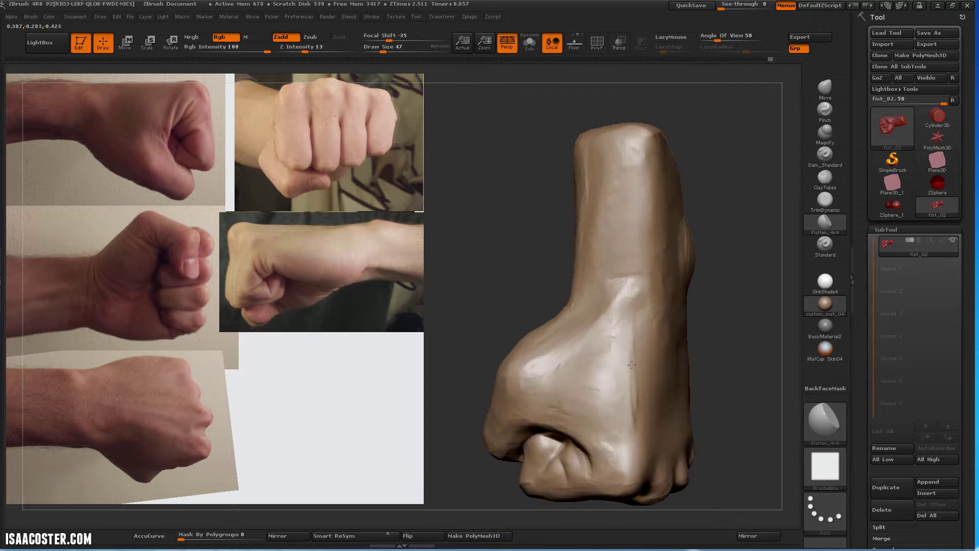
mouse_move(742, 256)
mouse_down()
mouse_move(769, 230)
mouse_move(655, 291)
mouse_move(658, 300)
mouse_up()
Sharpen the creases across the knuckles with a smaller Dam_Standard brush
key(bracketleft)
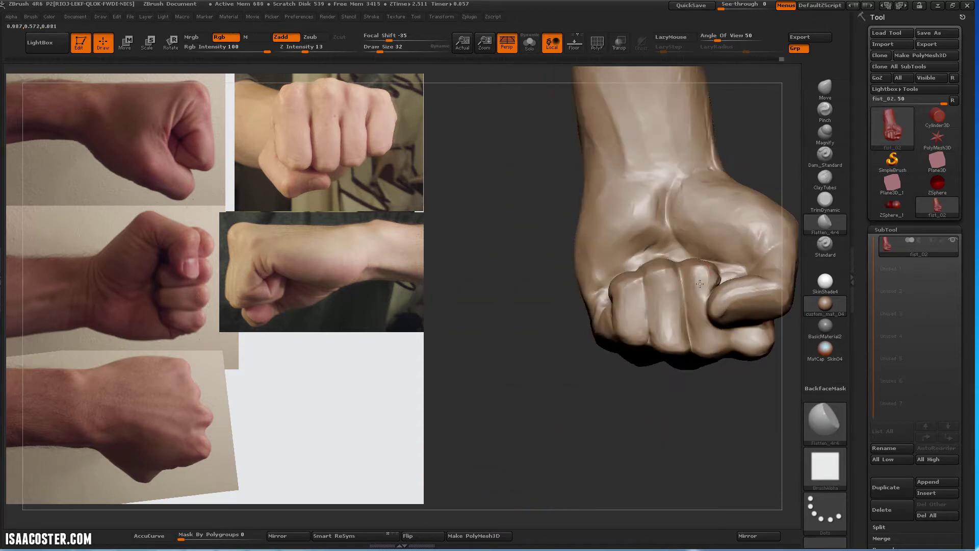
drag(520, 255, 551, 235)
click(825, 153)
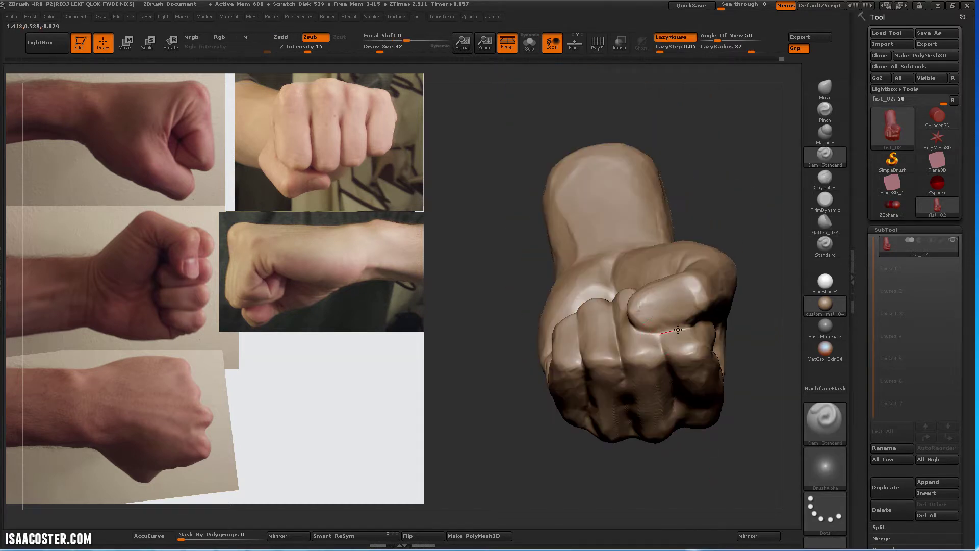
drag(678, 330, 654, 282)
mouse_move(723, 193)
mouse_down()
mouse_move(661, 327)
mouse_move(627, 324)
mouse_move(677, 172)
mouse_move(627, 424)
mouse_move(585, 183)
mouse_move(706, 131)
mouse_move(687, 180)
mouse_move(717, 159)
mouse_move(726, 321)
mouse_move(616, 298)
mouse_up()
Build knuckle ridges with ClayTubes, flatten the knuckle tops, and add clay beside the knuckles
click(824, 179)
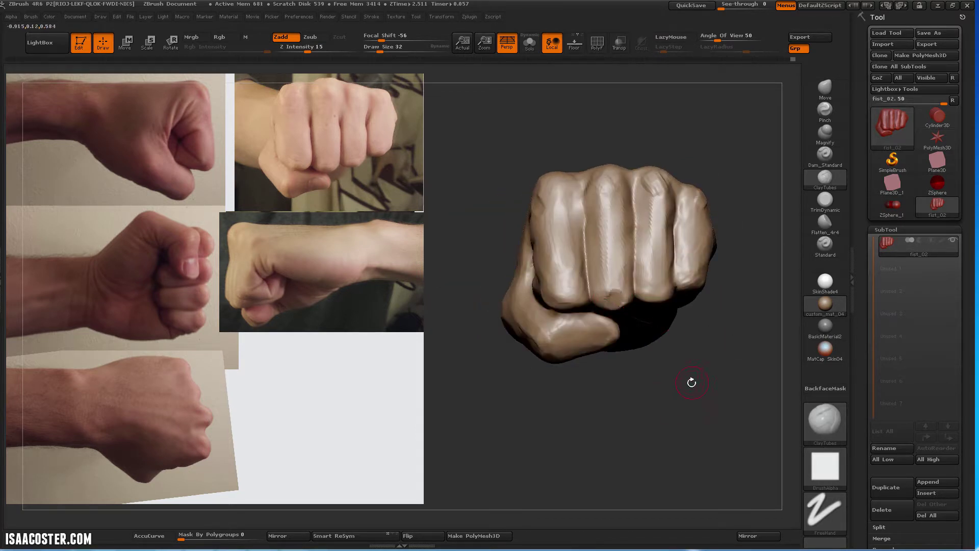
drag(692, 382, 705, 289)
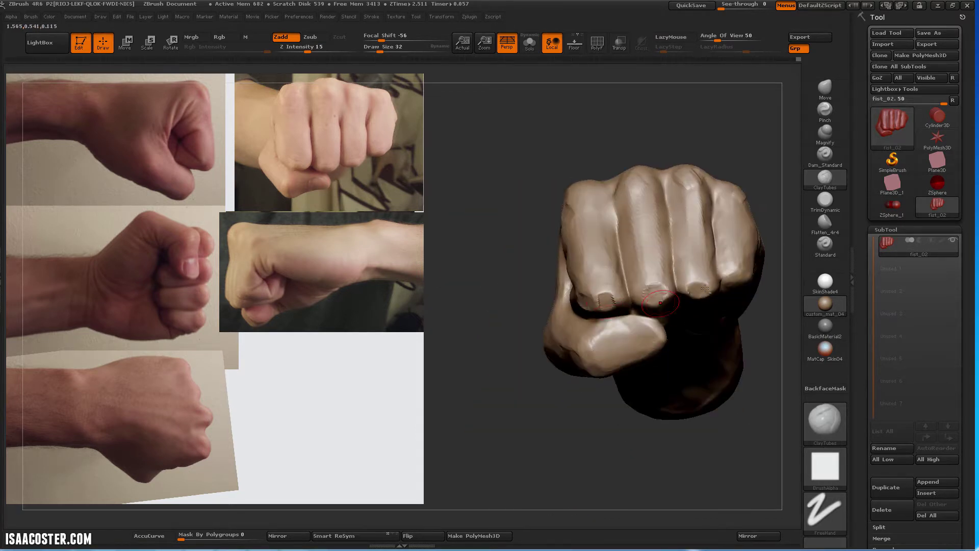
key(b)
key(f)
key(l)
drag(689, 289, 703, 297)
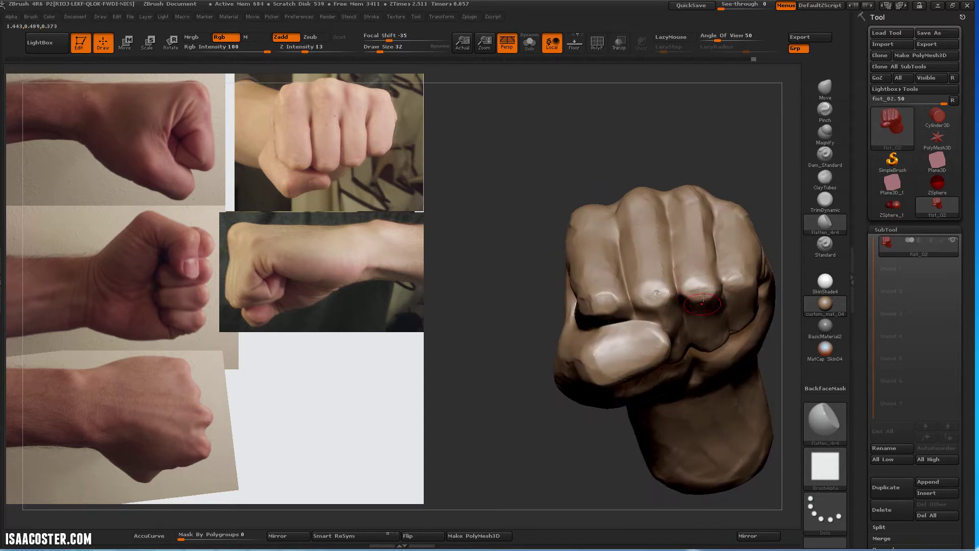
mouse_move(752, 159)
mouse_down()
mouse_move(587, 225)
mouse_move(596, 313)
mouse_move(625, 209)
mouse_move(579, 289)
mouse_up()
key(b)
key(c)
key(t)
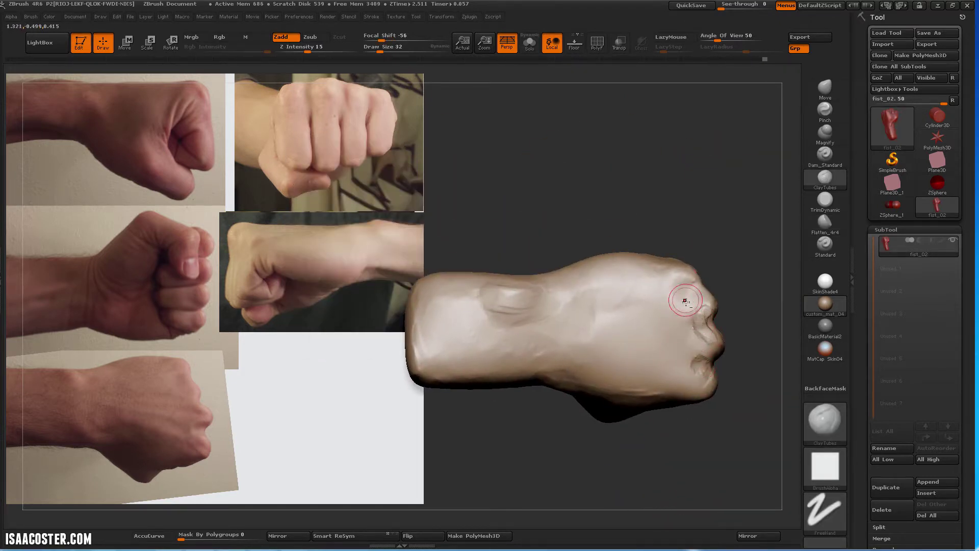
Plane the forearm with the Flatten_4r4 brush (BFL) from a side-on view
mouse_move(667, 289)
mouse_down()
mouse_move(553, 361)
mouse_move(563, 277)
mouse_move(603, 303)
mouse_up()
key(b)
key(f)
key(l)
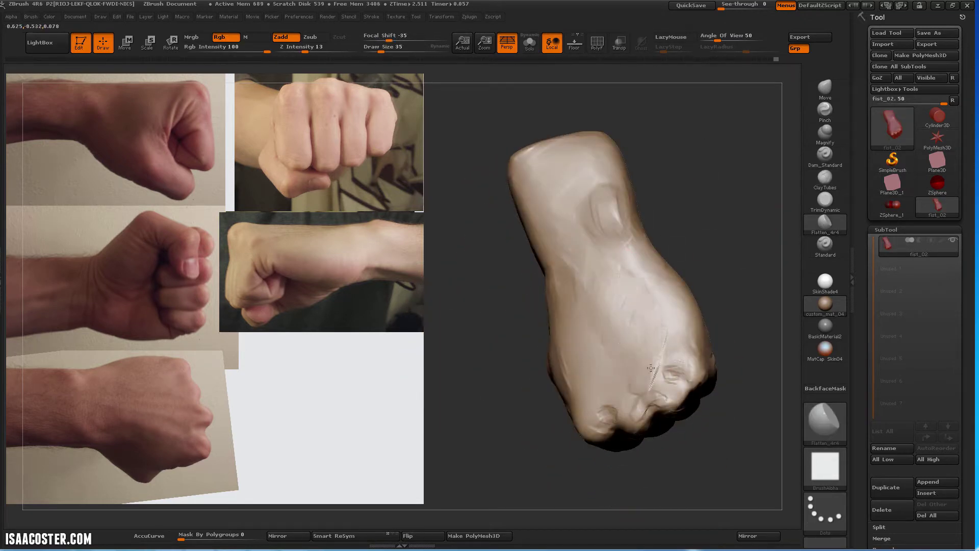
mouse_move(646, 408)
mouse_down()
mouse_move(660, 365)
mouse_move(594, 234)
mouse_move(594, 201)
mouse_up()
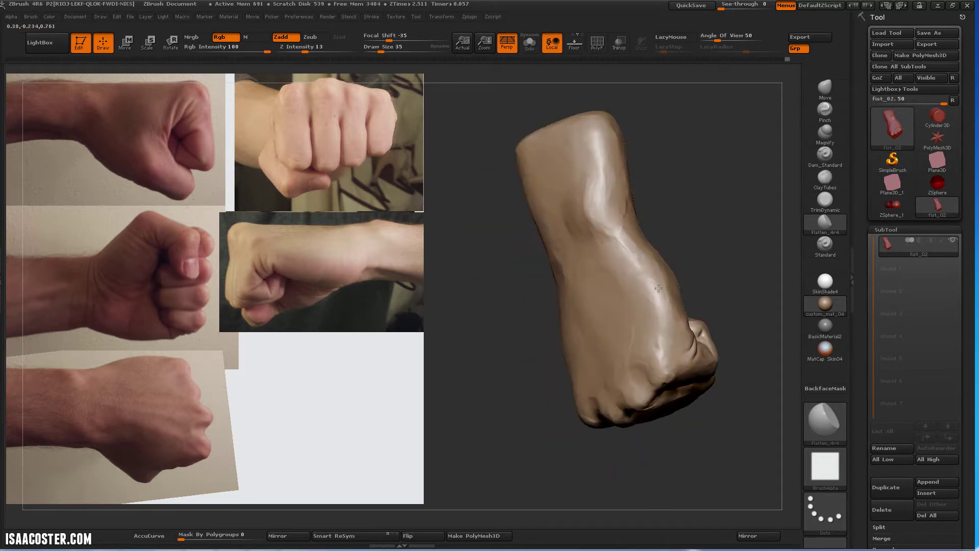
drag(719, 147, 586, 153)
Build up the forearm with a smaller ClayTubes brush from three-quarter and side views
click(824, 177)
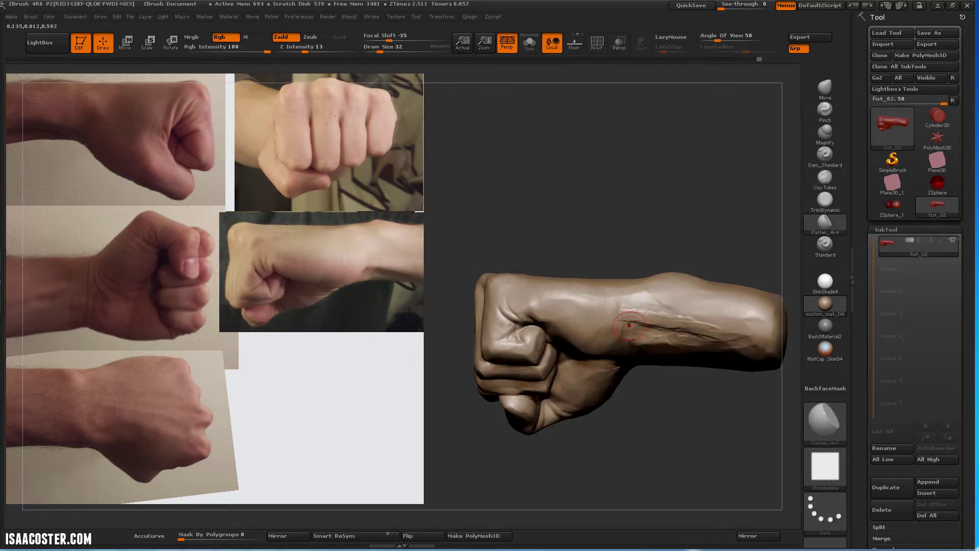
drag(659, 306, 662, 343)
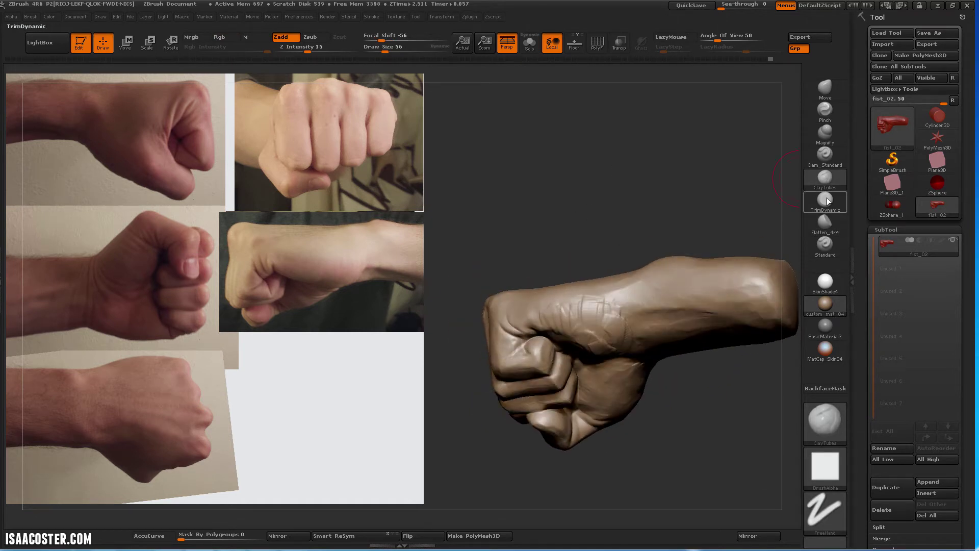
drag(565, 256, 551, 305)
drag(600, 344, 605, 273)
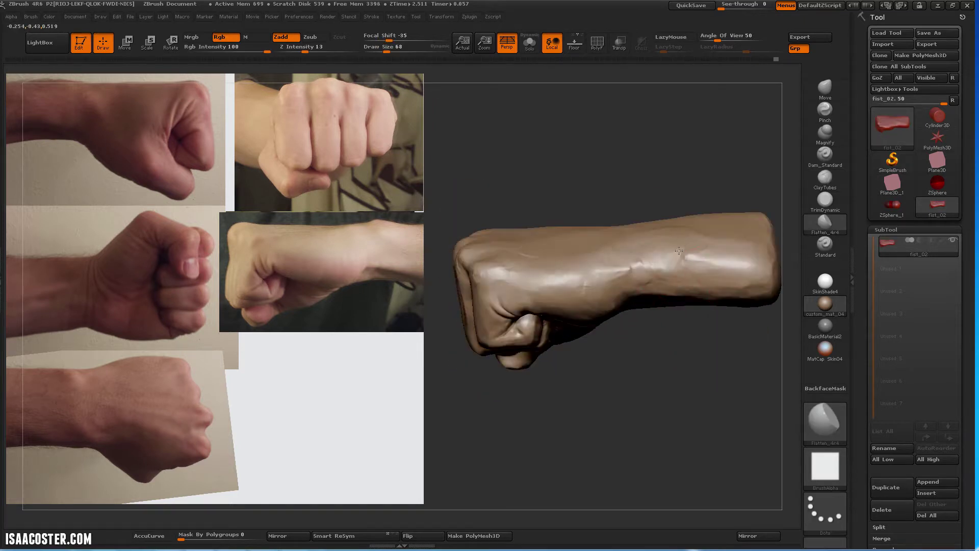
Swell, then flatten the wrist and thumb side with LazyMouse turned off
click(825, 135)
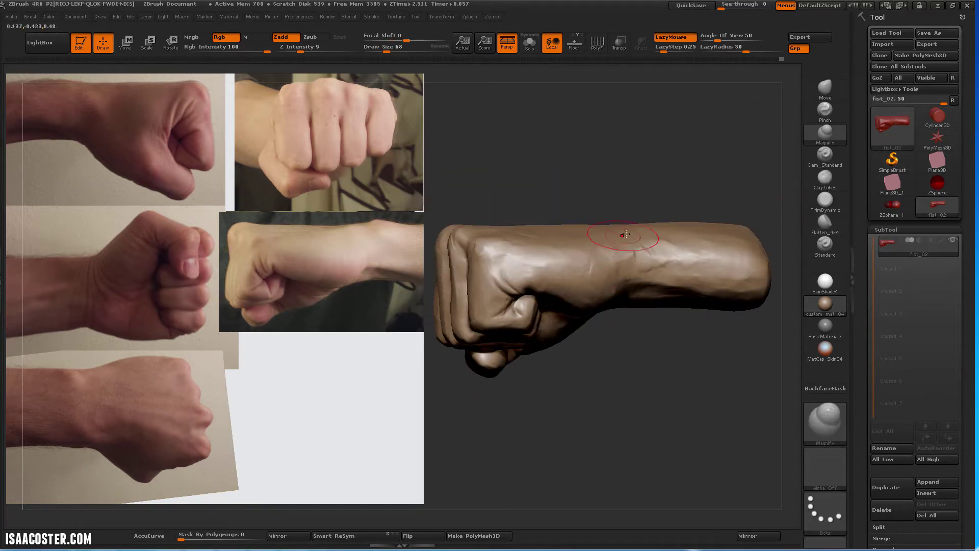
click(666, 41)
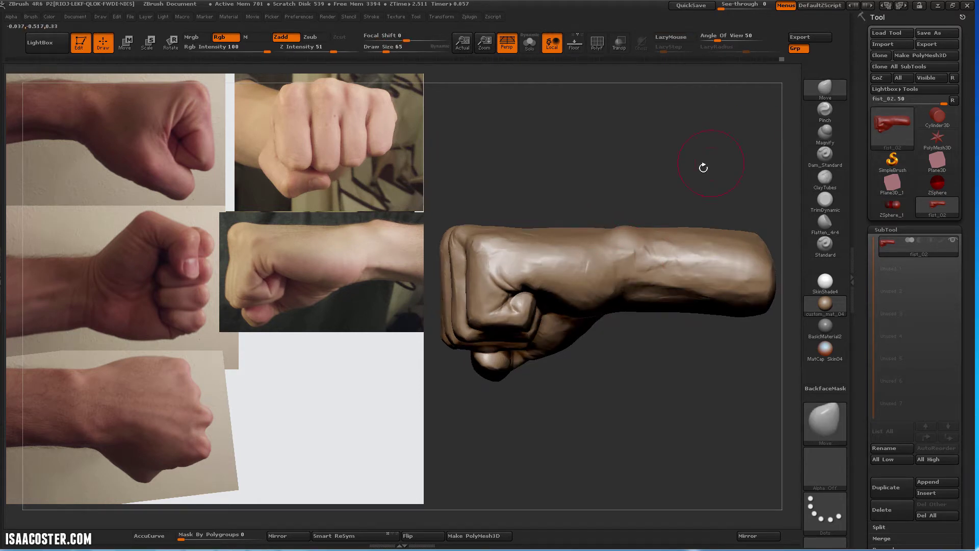
click(820, 223)
drag(690, 315, 619, 249)
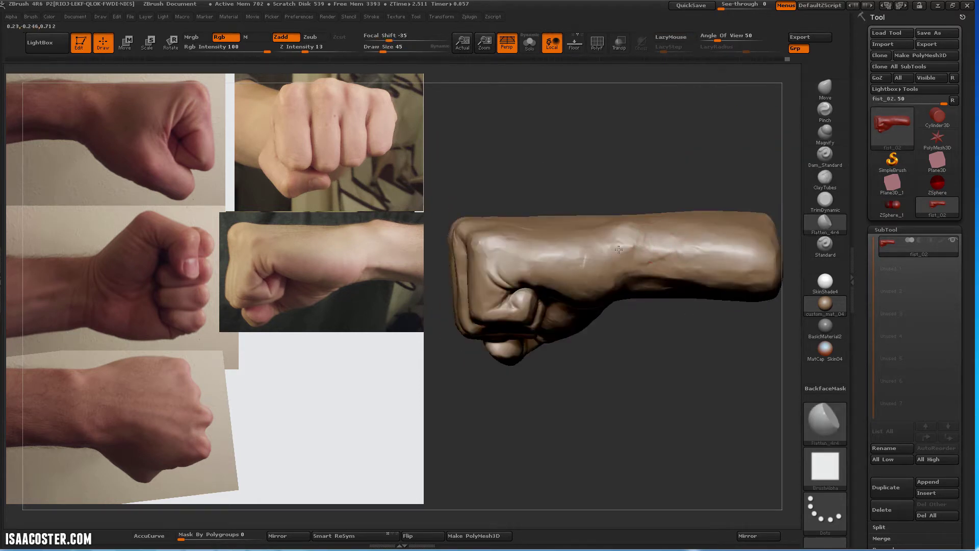
mouse_move(706, 357)
mouse_down()
mouse_move(690, 166)
mouse_move(690, 246)
mouse_up()
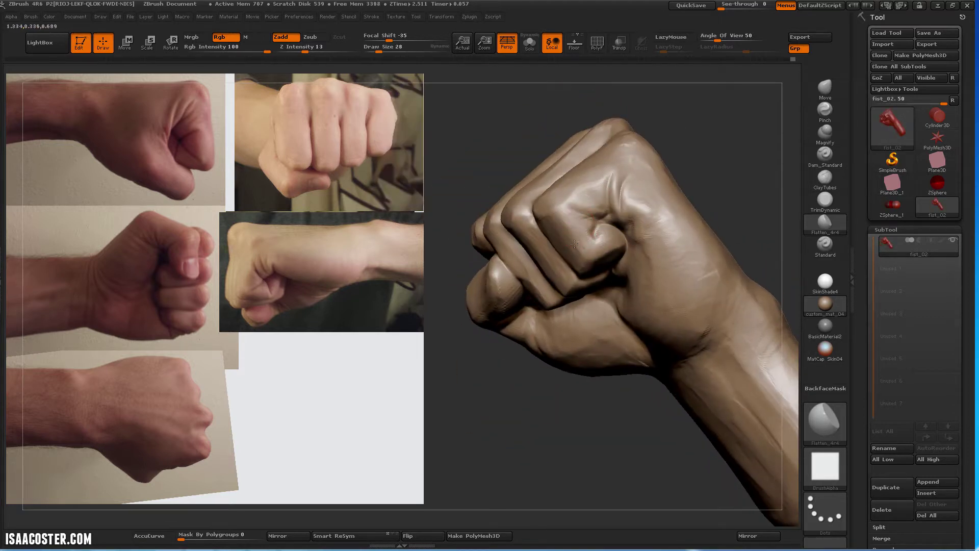
mouse_move(574, 243)
mouse_down()
mouse_move(617, 172)
mouse_move(523, 253)
mouse_move(513, 446)
mouse_up()
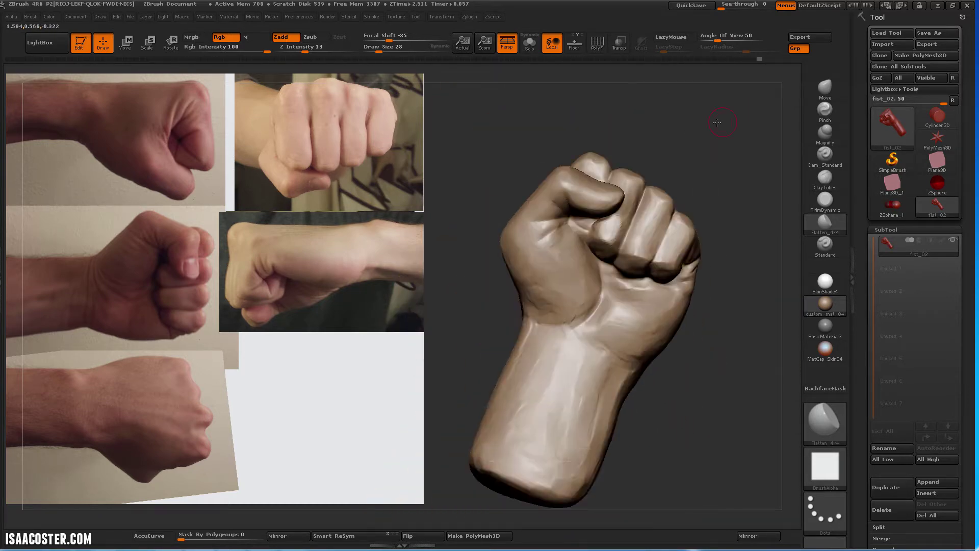
drag(745, 354, 714, 179)
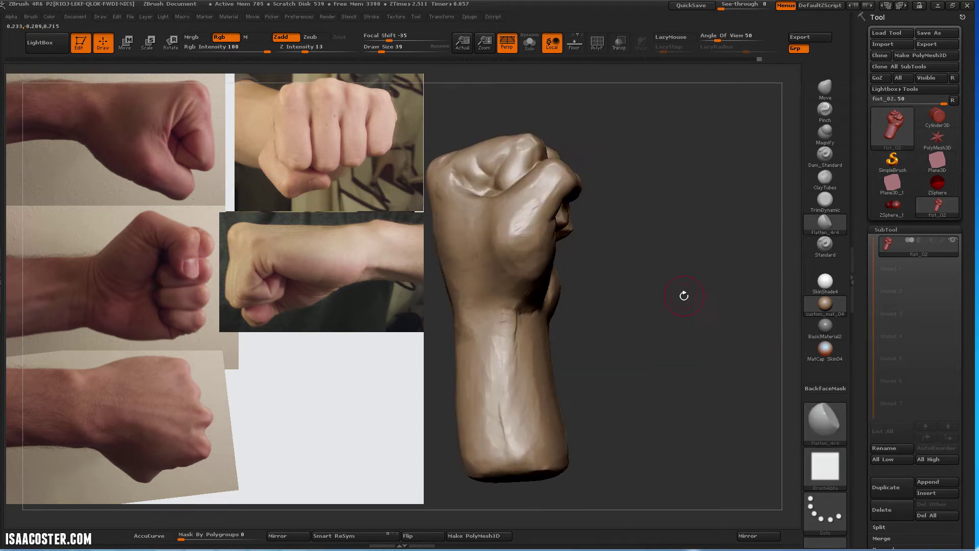
Reshape the fist's overall form with an enlarged Move brush (BMV)
key(b)
key(m)
key(v)
drag(488, 286, 492, 284)
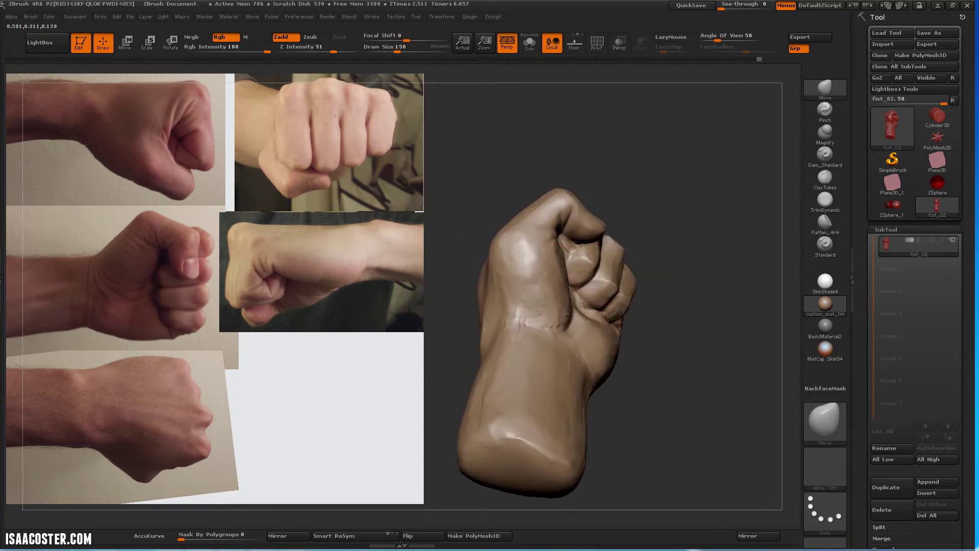
drag(531, 217, 839, 226)
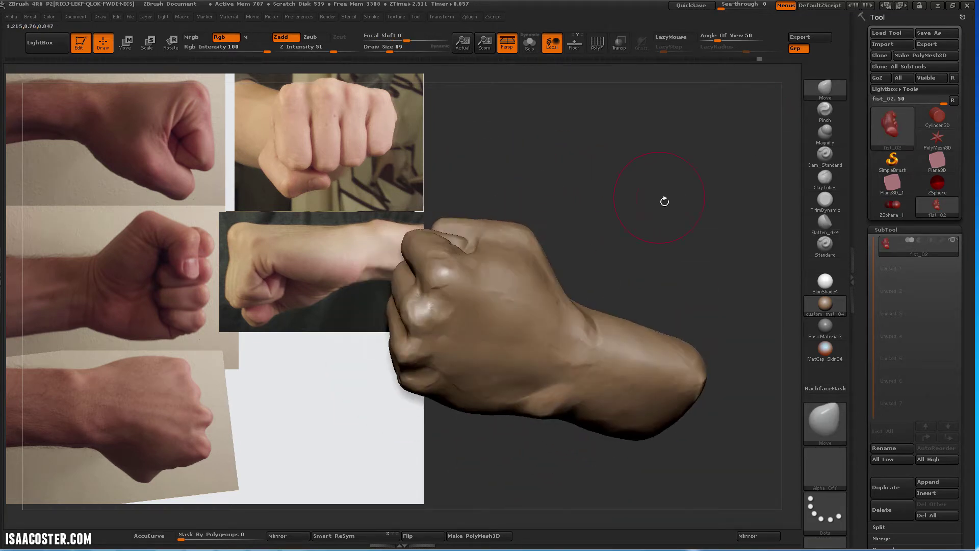
Carve creases between the knuckles with Dam_Standard and check them from several angles
click(825, 154)
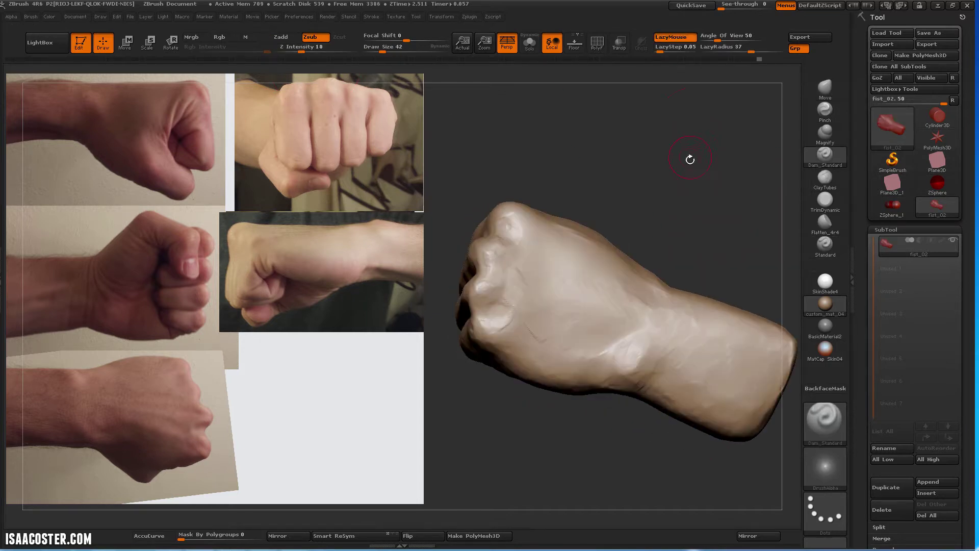
mouse_move(690, 158)
mouse_down()
mouse_move(692, 269)
mouse_move(609, 191)
mouse_up()
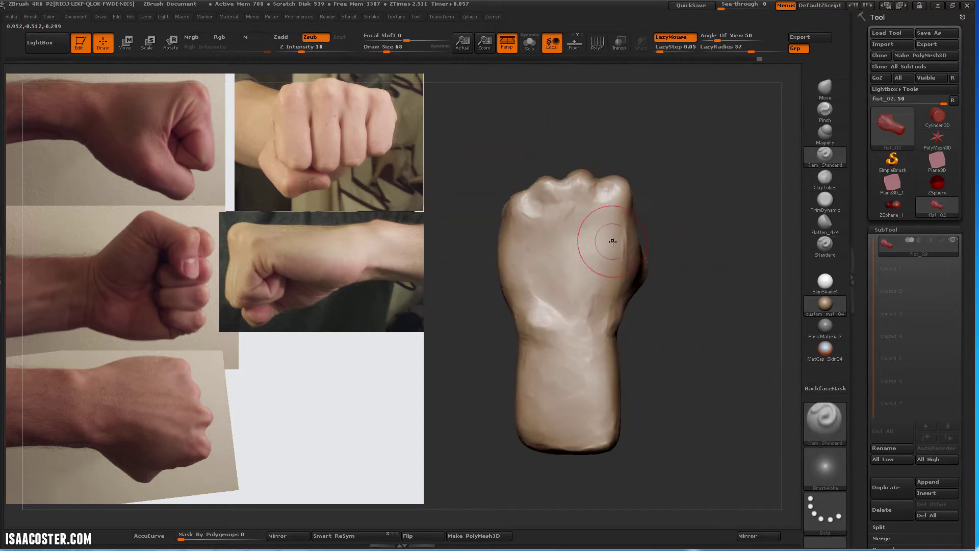
drag(650, 222, 611, 193)
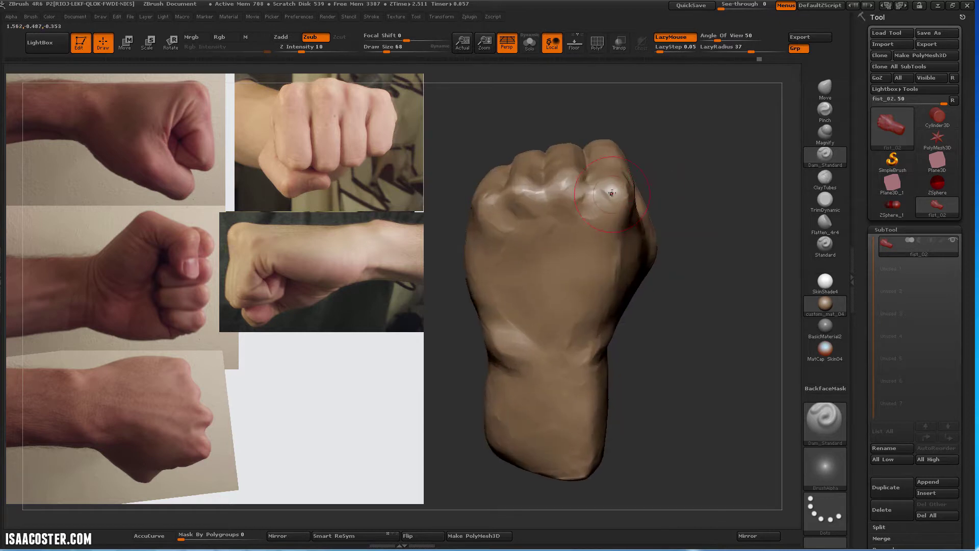
mouse_move(602, 250)
mouse_down()
mouse_move(633, 284)
mouse_move(748, 228)
mouse_up()
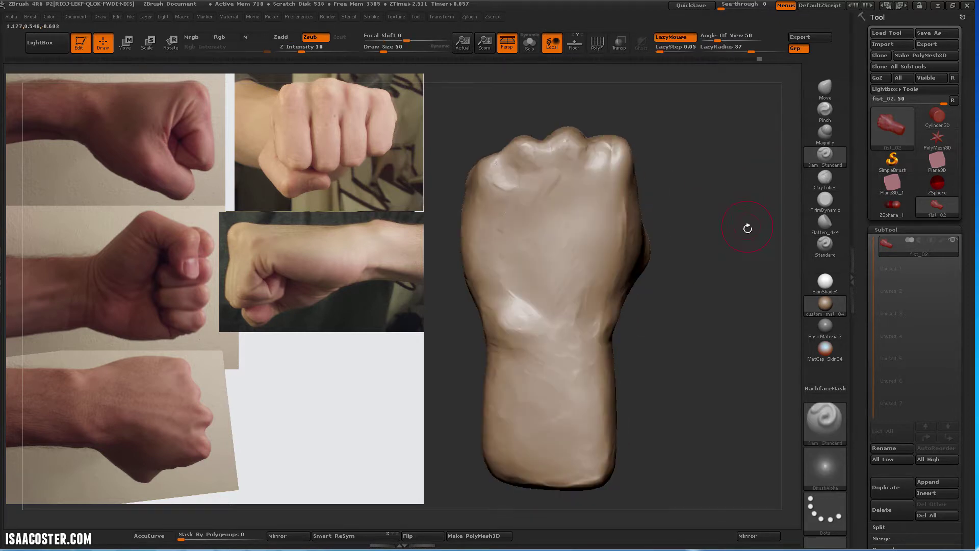
click(825, 88)
mouse_move(795, 153)
mouse_down()
mouse_move(775, 320)
mouse_move(536, 387)
mouse_up()
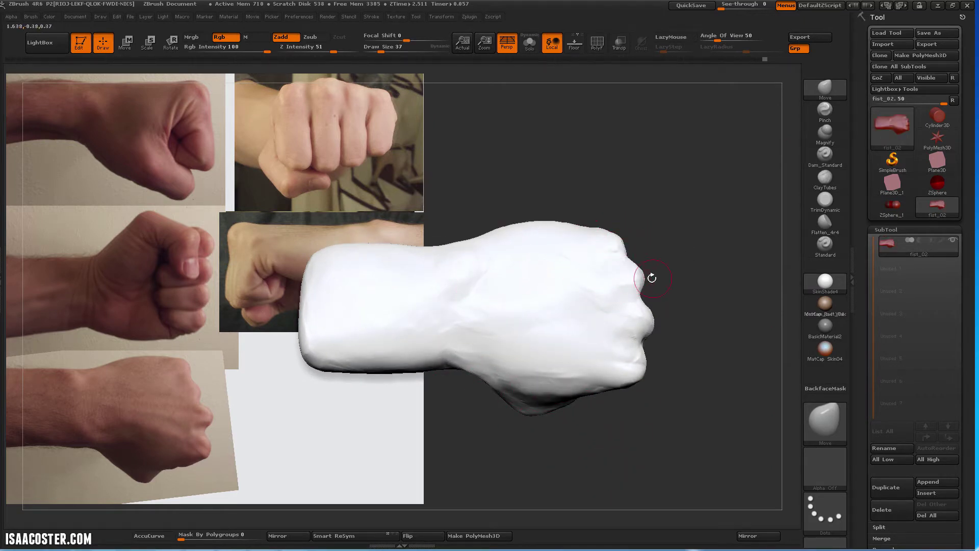
Greatly enlarge the brush for broad changes with the fist turned upright
key(s)
drag(653, 352, 640, 353)
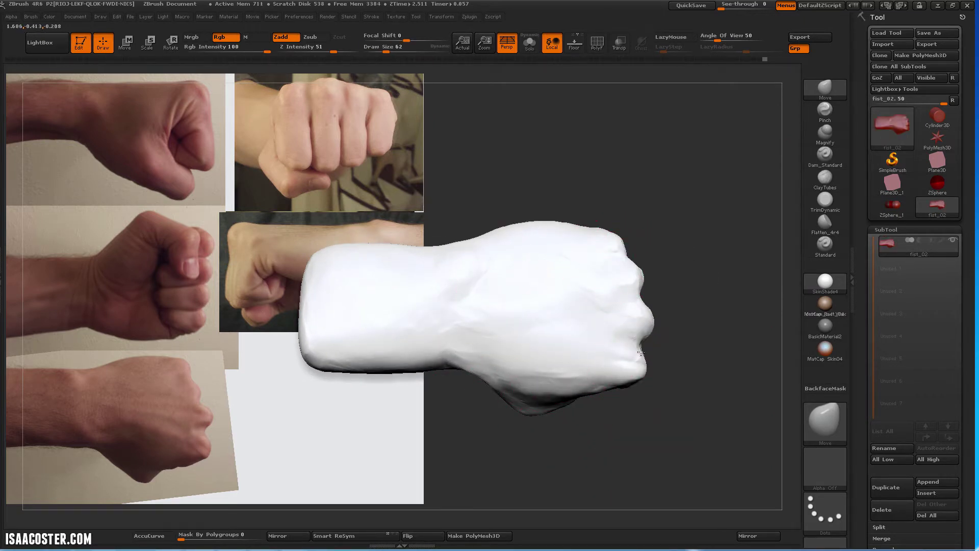
drag(673, 424, 510, 404)
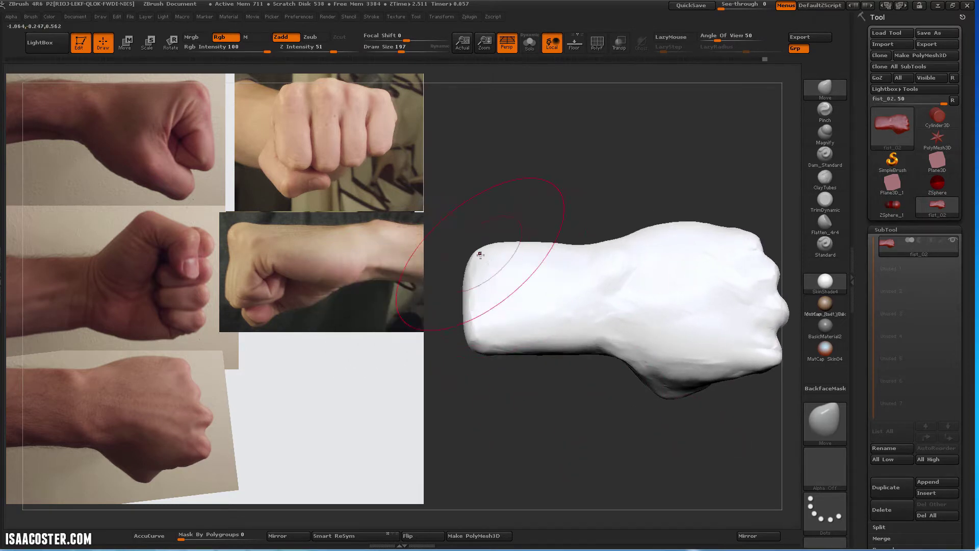
mouse_move(663, 306)
mouse_down()
mouse_move(709, 384)
mouse_move(780, 214)
mouse_up()
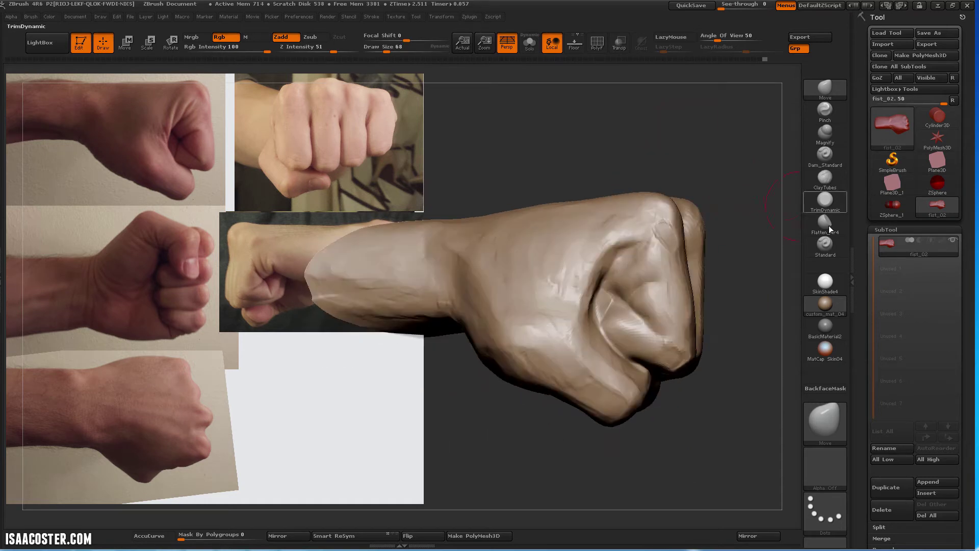
Flatten the fist's front planes and add a subdivision level
click(825, 224)
drag(740, 240, 565, 249)
key(ctrl+d)
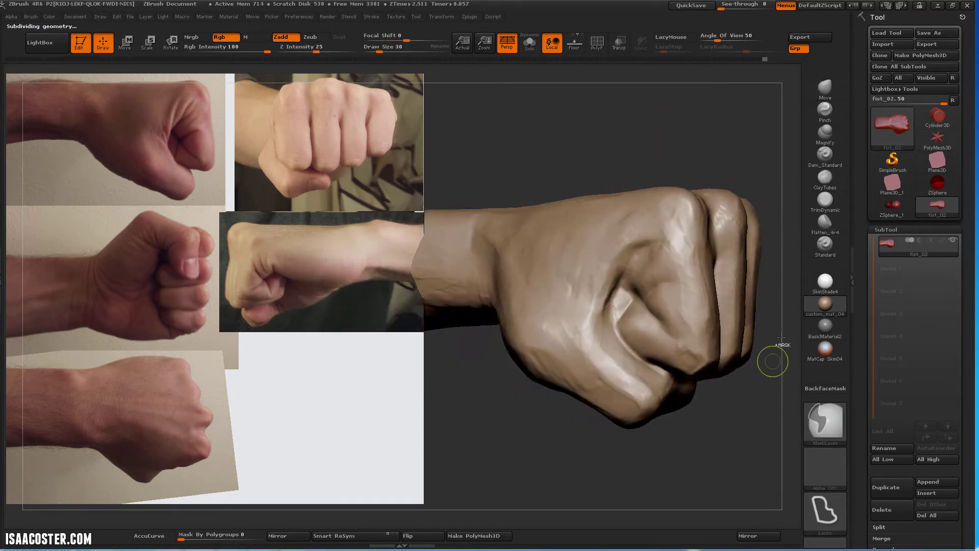
scroll(913, 306, down, 10)
drag(653, 236, 638, 246)
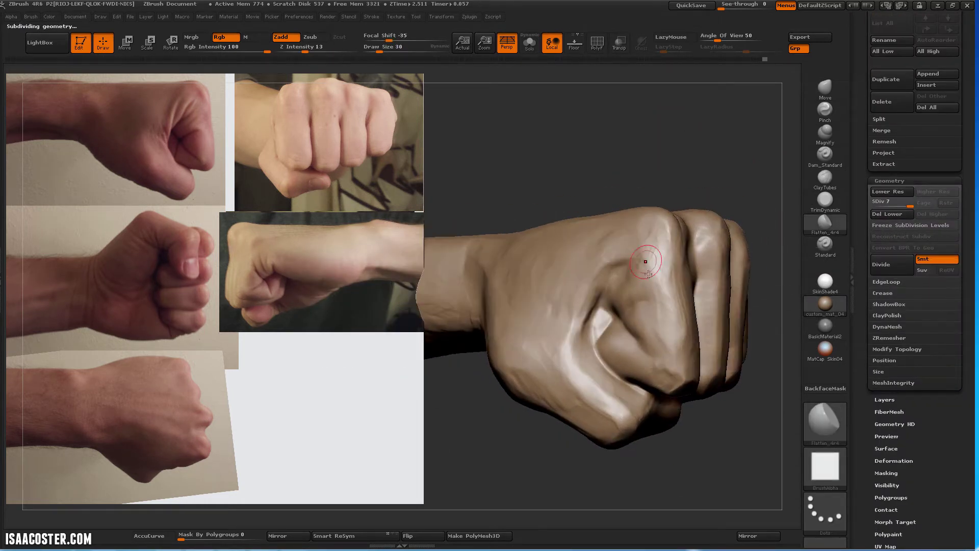
Carve the knuckle creases deeper with Dam_Standard at intensity 17 and size 22
key(b)
key(d)
key(s)
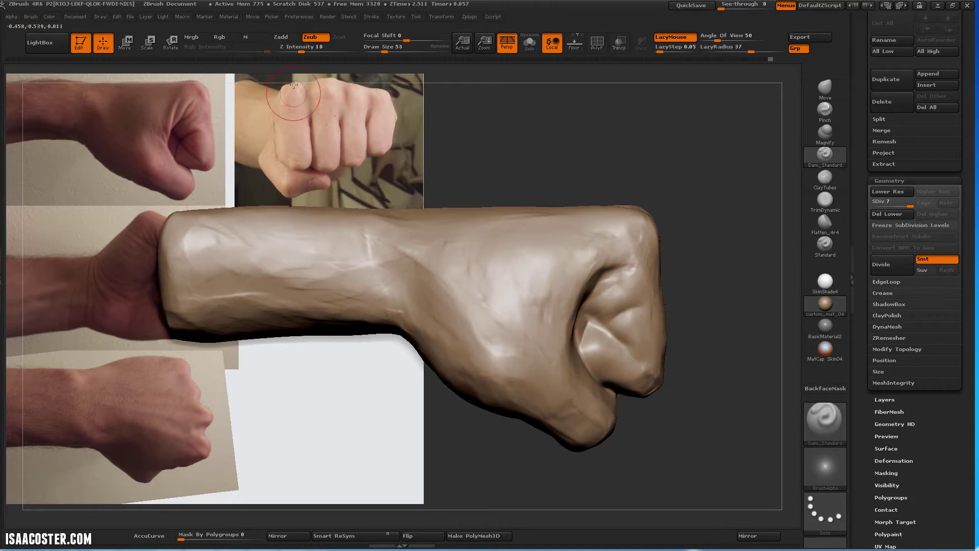
drag(302, 51, 309, 51)
drag(561, 336, 577, 153)
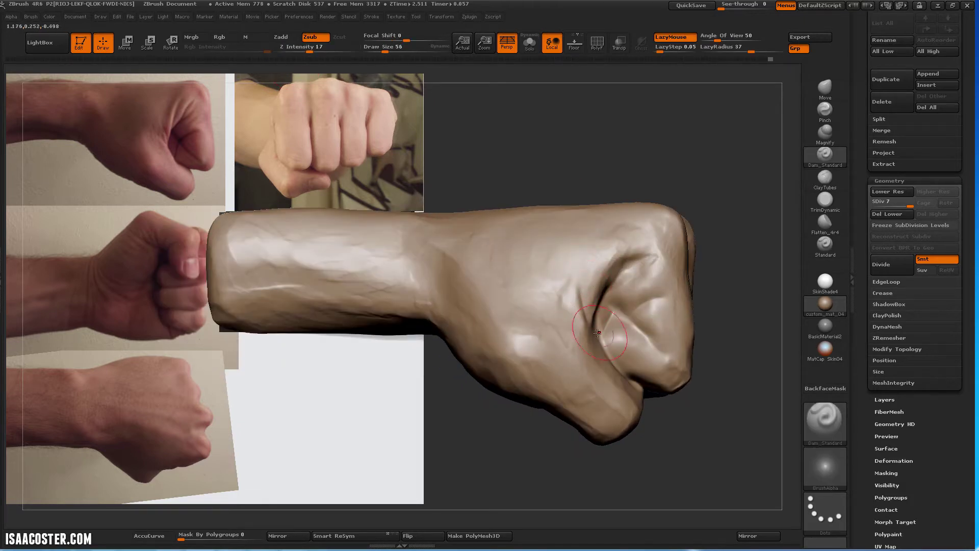
drag(600, 282, 632, 244)
key(s)
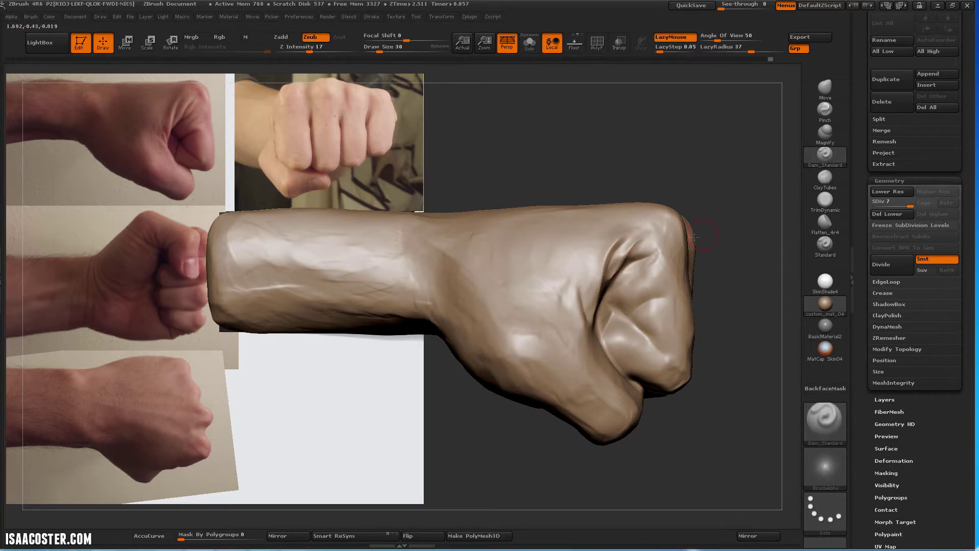
Alternate Flatten_4r4 and Dam_Standard on the knuckles facing front
click(805, 220)
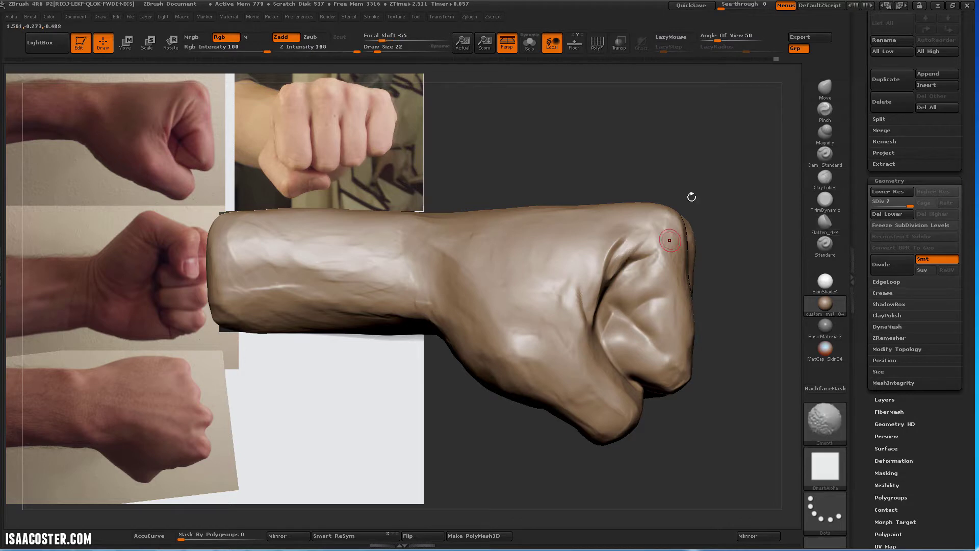
click(825, 154)
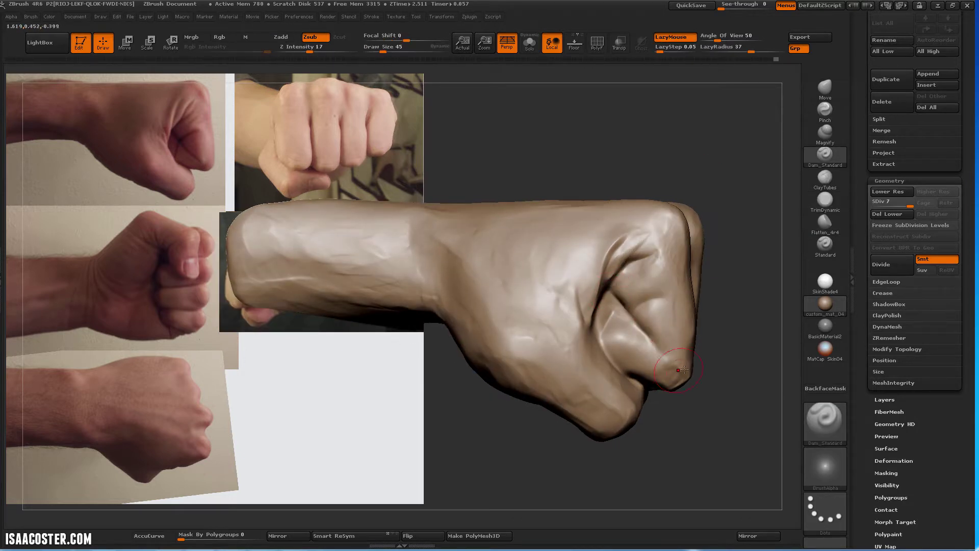
drag(782, 253, 663, 244)
click(824, 221)
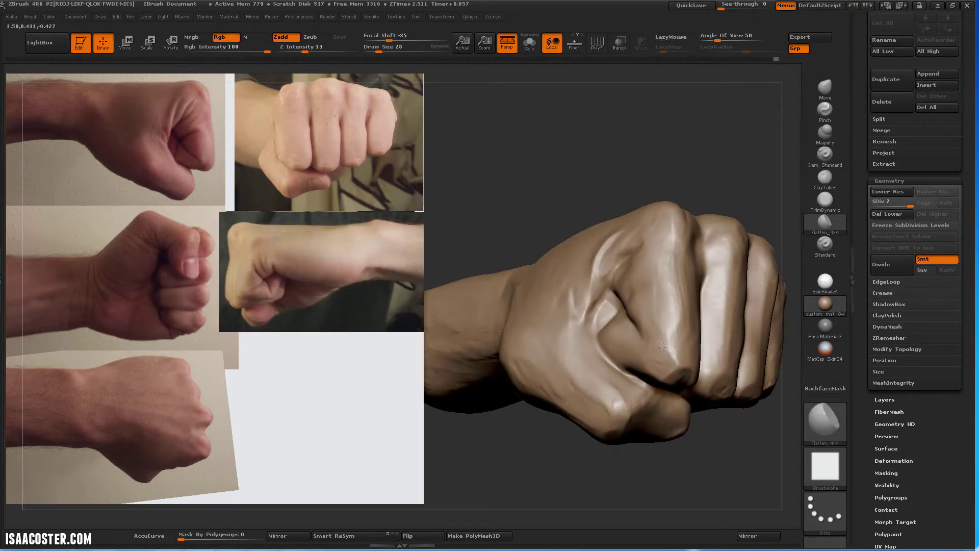
drag(663, 347, 686, 245)
drag(725, 146, 612, 233)
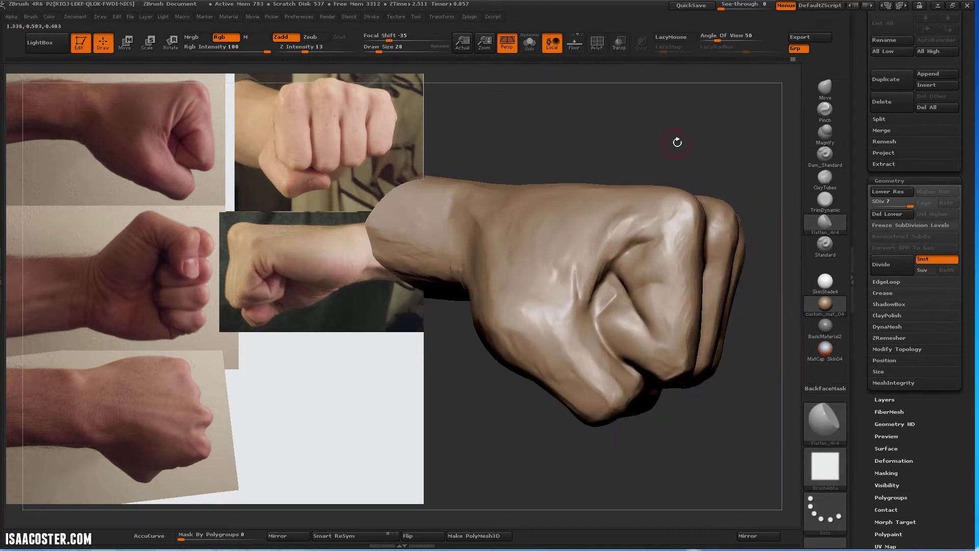
Touch up the fist's sides with ClayTubes, Move and Flatten_4r4 from side views
key(b)
key(c)
key(t)
mouse_move(678, 143)
mouse_down()
mouse_move(617, 305)
mouse_move(682, 409)
mouse_move(645, 239)
mouse_move(636, 256)
mouse_up()
key(b)
key(m)
key(v)
key(b)
key(f)
key(l)
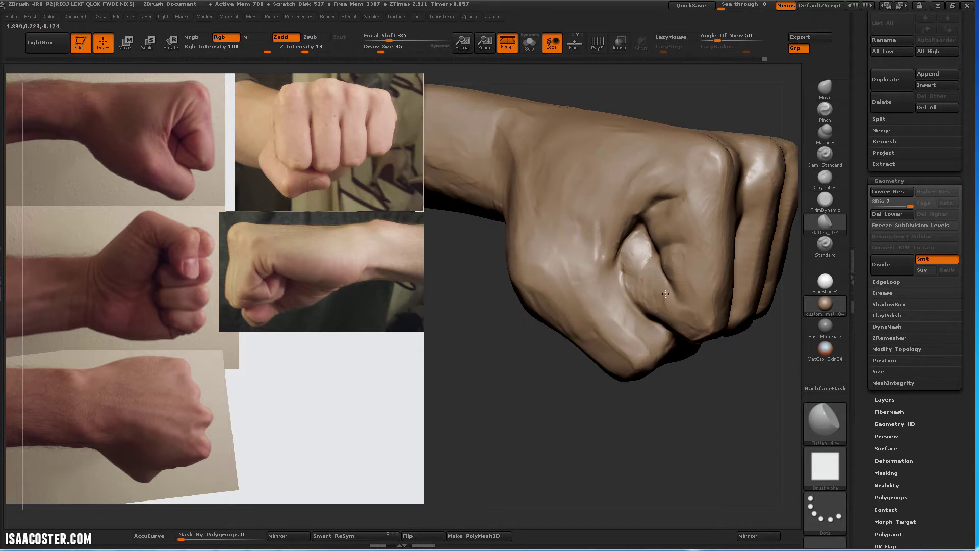
drag(666, 294, 651, 305)
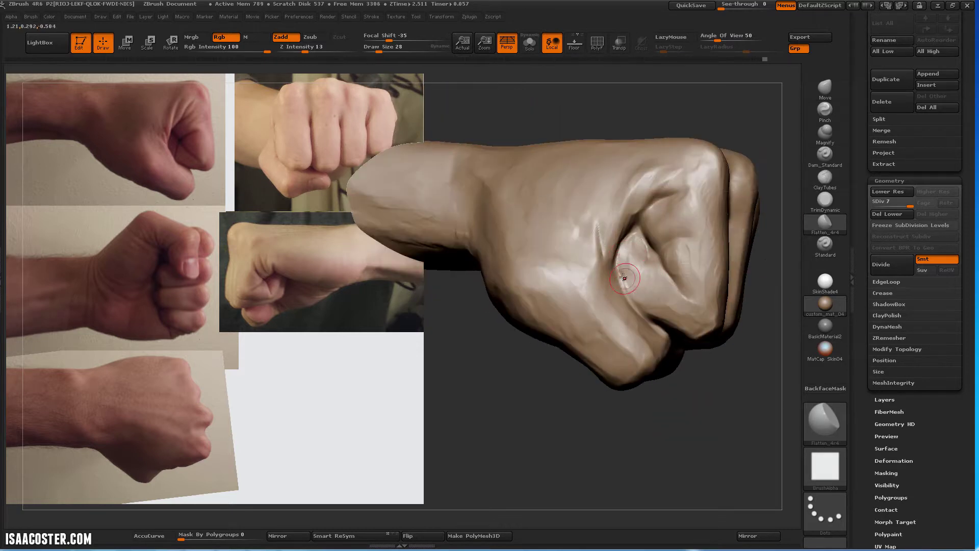
mouse_move(673, 418)
mouse_down()
mouse_move(666, 247)
mouse_move(689, 389)
mouse_move(638, 260)
mouse_up()
Pick the Inflat brush from the brush library and swell the knuckles
key(b)
key(d)
key(s)
key(b)
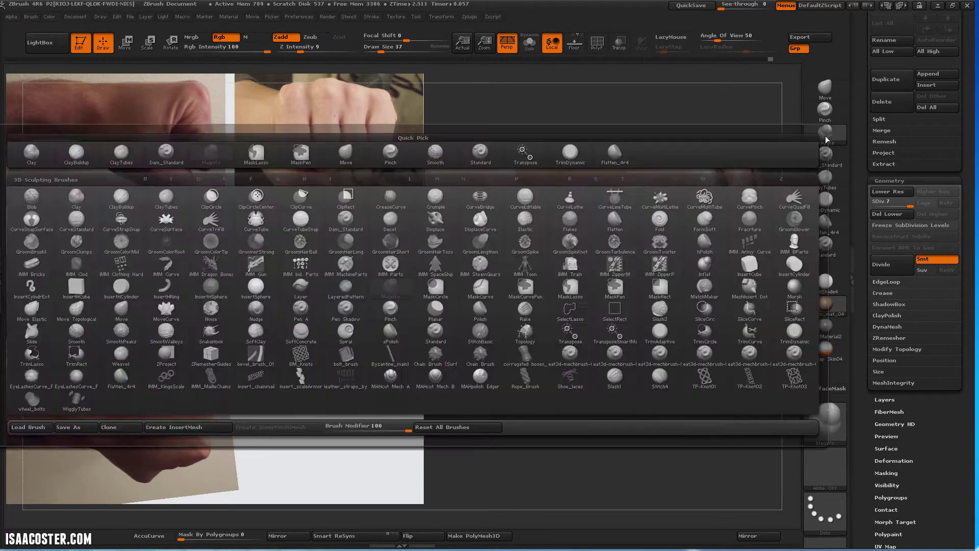
key(i)
key(n)
drag(492, 304, 644, 296)
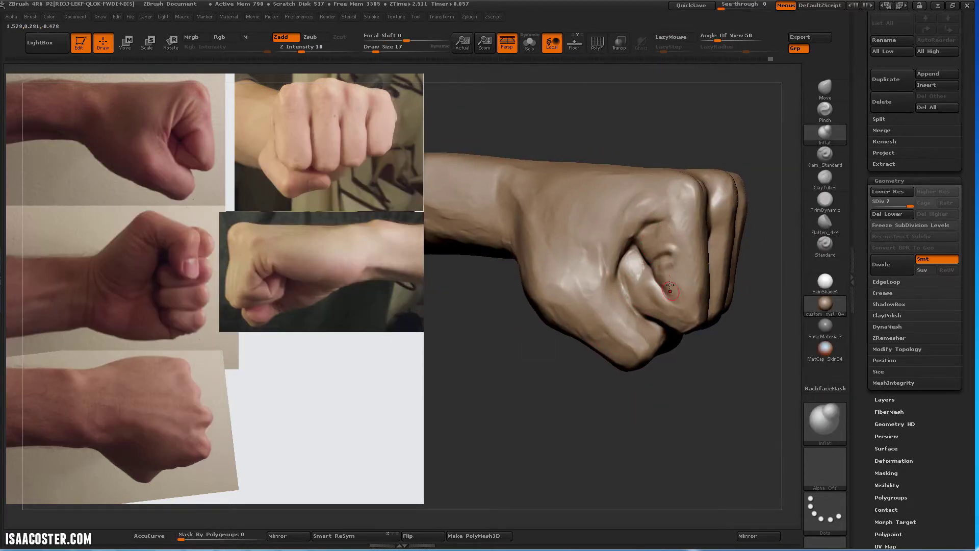
Alternate Inflat and Flatten_4r4 on the knuckles and forearm
click(824, 222)
mouse_move(673, 403)
mouse_down()
mouse_move(612, 403)
mouse_move(603, 267)
mouse_up()
click(824, 133)
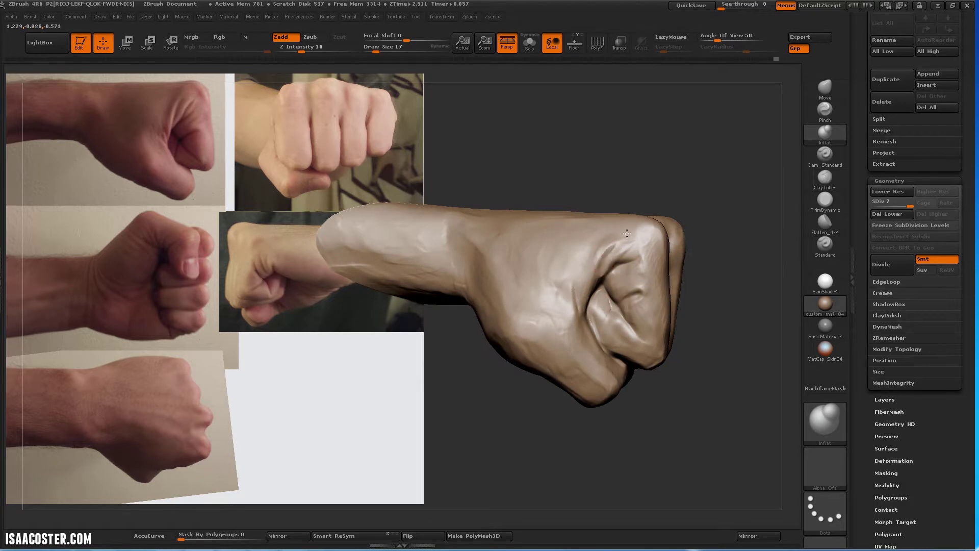
drag(719, 267, 779, 268)
click(825, 223)
key(s)
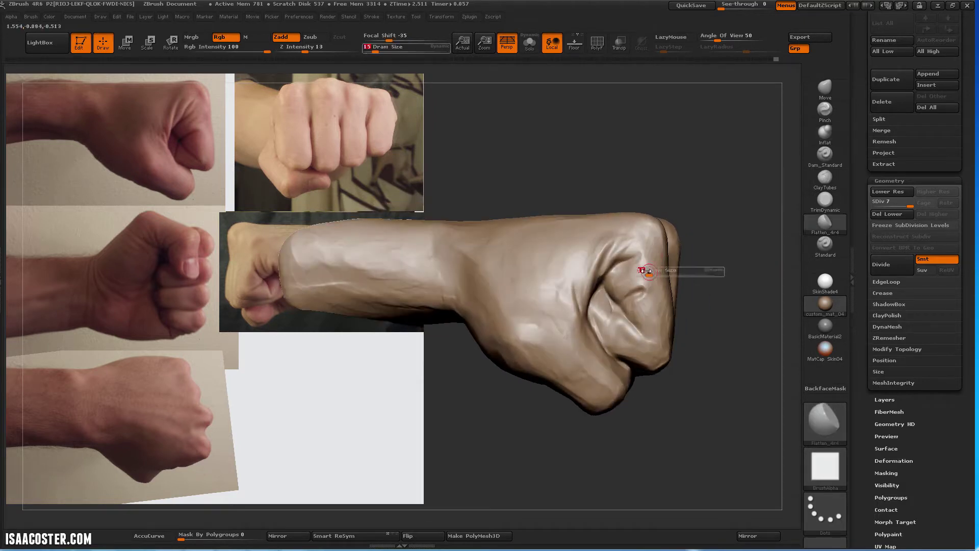
Reshape the wrist with the Move brush from frontal and close-up angles
mouse_move(644, 266)
mouse_down()
mouse_move(587, 368)
mouse_move(606, 350)
mouse_up()
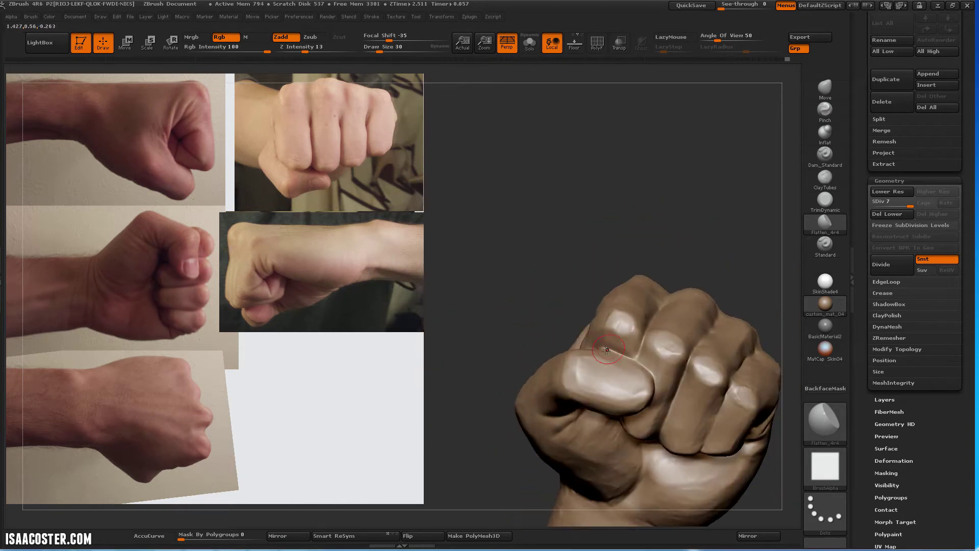
drag(627, 397, 546, 323)
drag(590, 255, 663, 230)
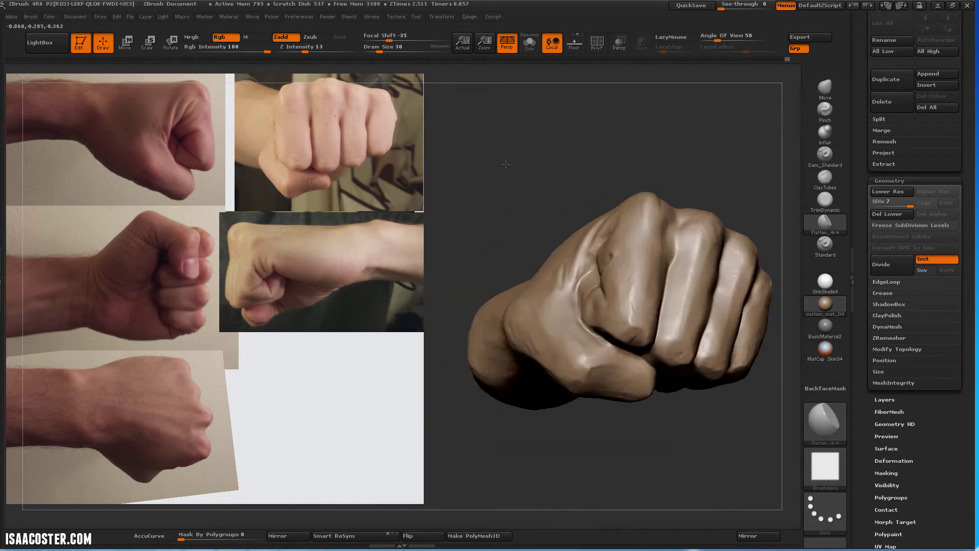
click(825, 94)
mouse_move(634, 295)
mouse_down()
mouse_move(678, 314)
mouse_move(589, 321)
mouse_move(599, 207)
mouse_move(590, 320)
mouse_move(577, 306)
mouse_up()
Add ClayTubes strips over the back of the hand at brush size 37
key(b)
key(c)
key(t)
drag(390, 51, 381, 51)
mouse_move(638, 153)
mouse_down()
mouse_move(578, 227)
mouse_move(658, 235)
mouse_up()
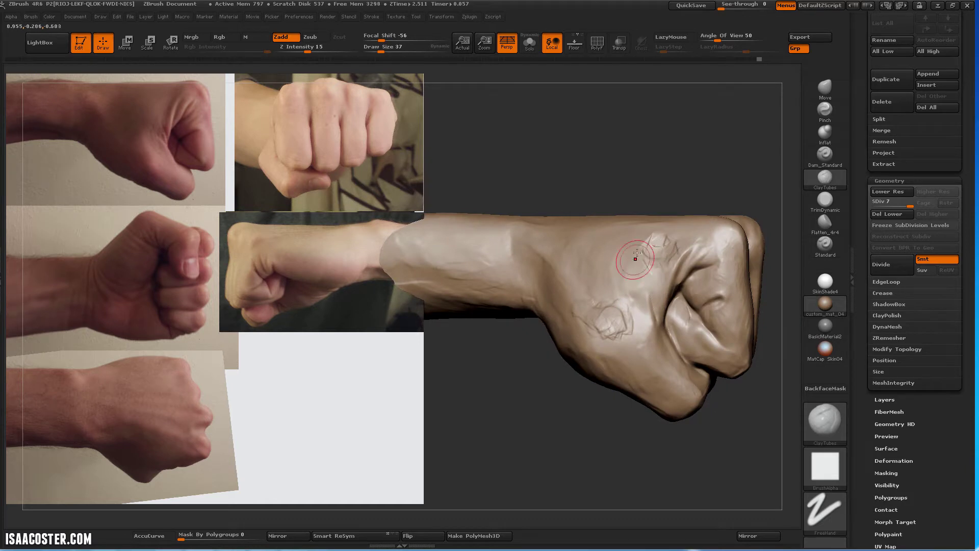
Flatten the back of the hand from side and knuckle-front views
key(b)
key(f)
key(l)
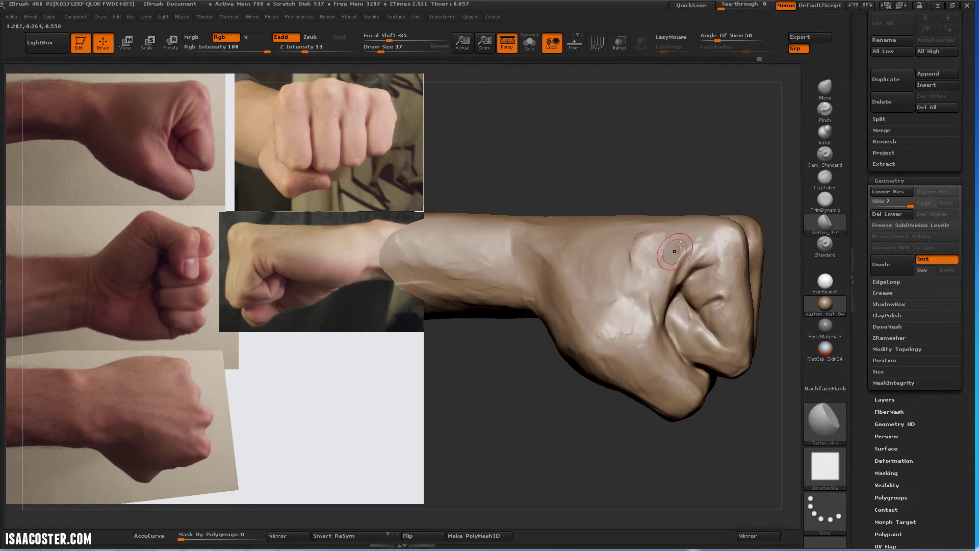
drag(681, 245, 638, 225)
mouse_move(729, 427)
mouse_down()
mouse_move(695, 122)
mouse_move(663, 126)
mouse_move(712, 325)
mouse_up()
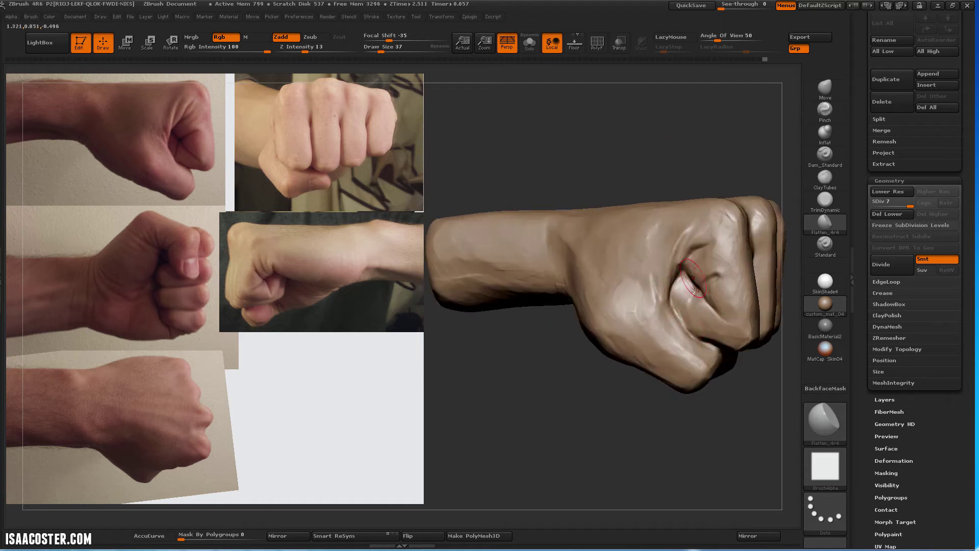
mouse_move(695, 291)
alt+mouse_down()
mouse_move(564, 411)
mouse_move(583, 371)
mouse_move(568, 415)
mouse_move(562, 347)
mouse_move(594, 300)
alt+mouse_up()
Build and plane the thumb side with ClayTubes and Flatten_4r4
key(b)
key(c)
key(t)
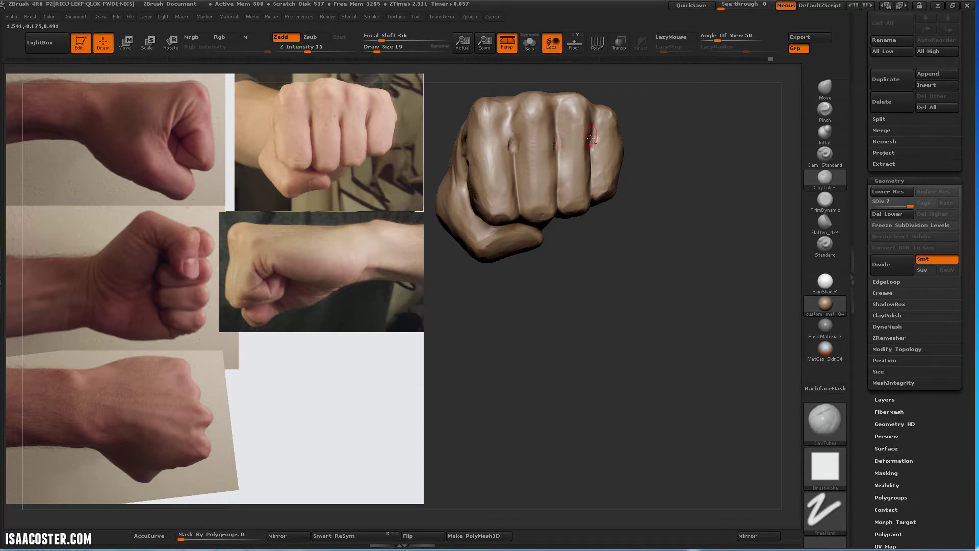
mouse_move(504, 136)
mouse_down()
mouse_move(560, 141)
mouse_move(590, 215)
mouse_up()
key(b)
key(f)
key(l)
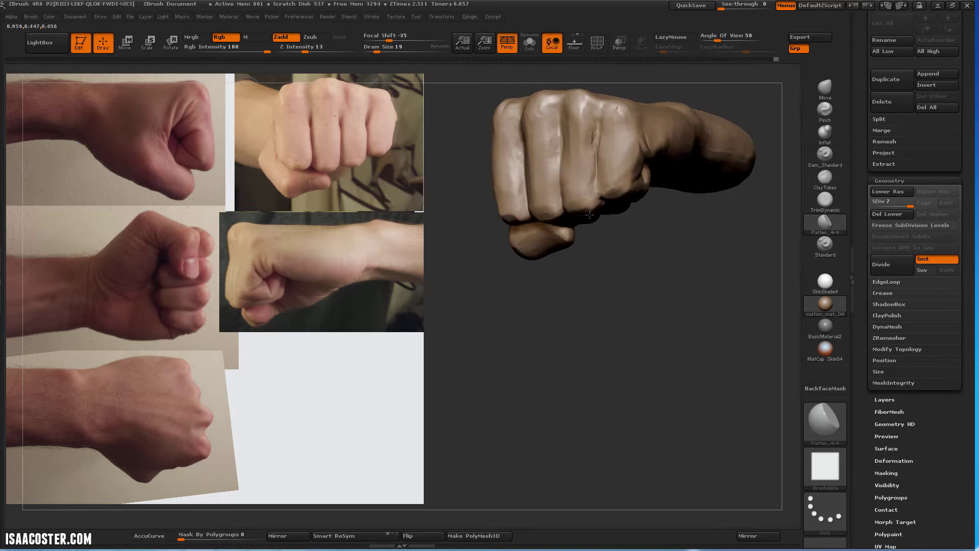
mouse_move(638, 285)
mouse_down()
mouse_move(662, 317)
mouse_move(553, 170)
mouse_up()
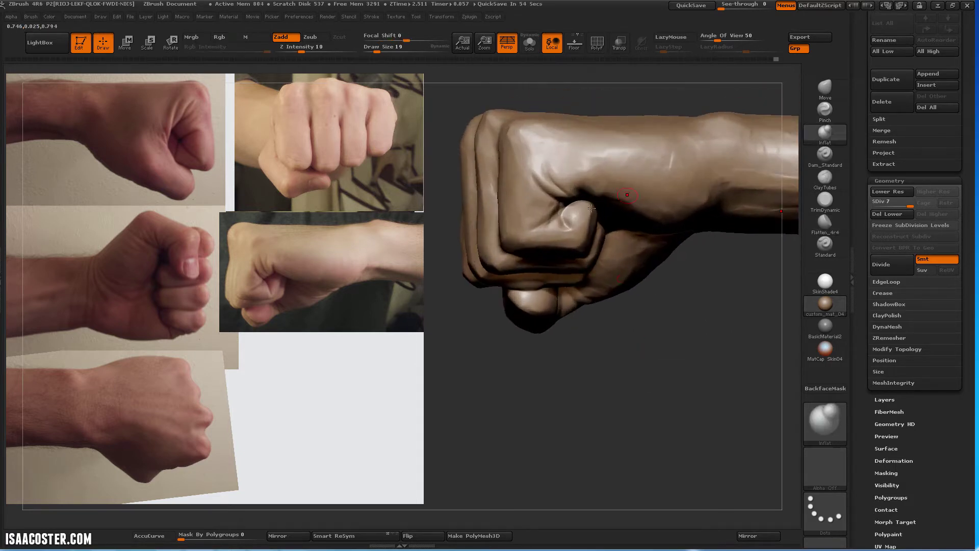
Inflate, then flatten the thumb tip
key(b)
key(i)
key(n)
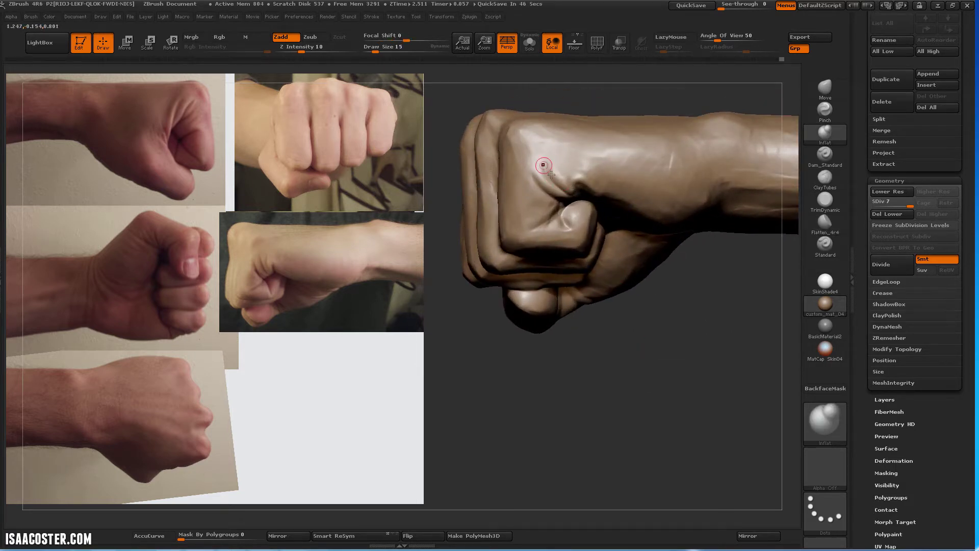
click(824, 223)
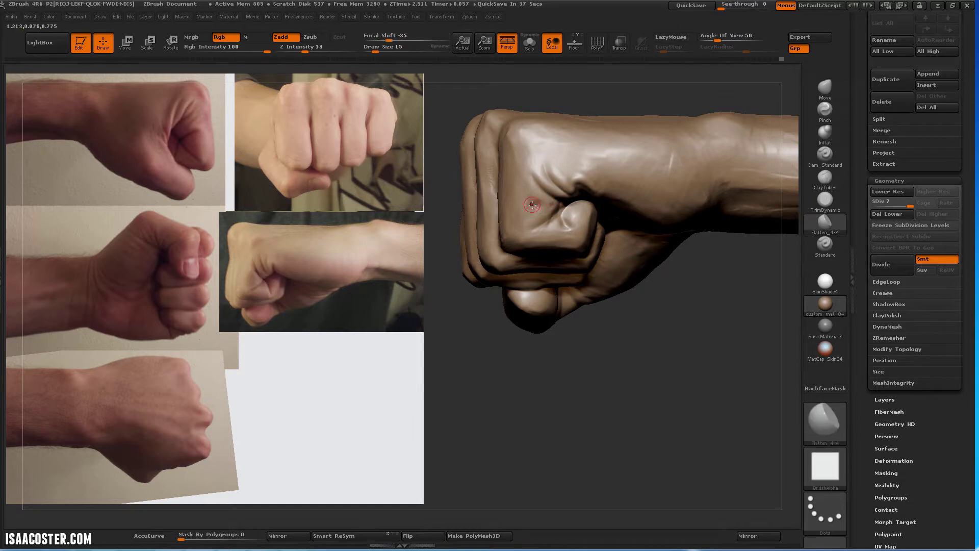
mouse_move(627, 352)
mouse_down()
mouse_move(642, 381)
mouse_move(584, 193)
mouse_up()
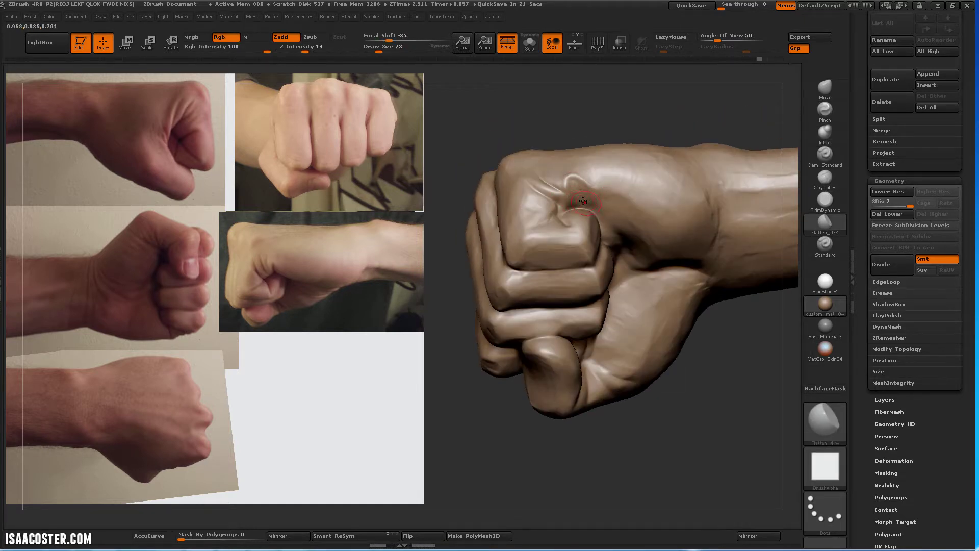
Push the palm side into a broader, rounder mass with the Move brush
key(b)
key(m)
key(v)
drag(724, 439, 765, 367)
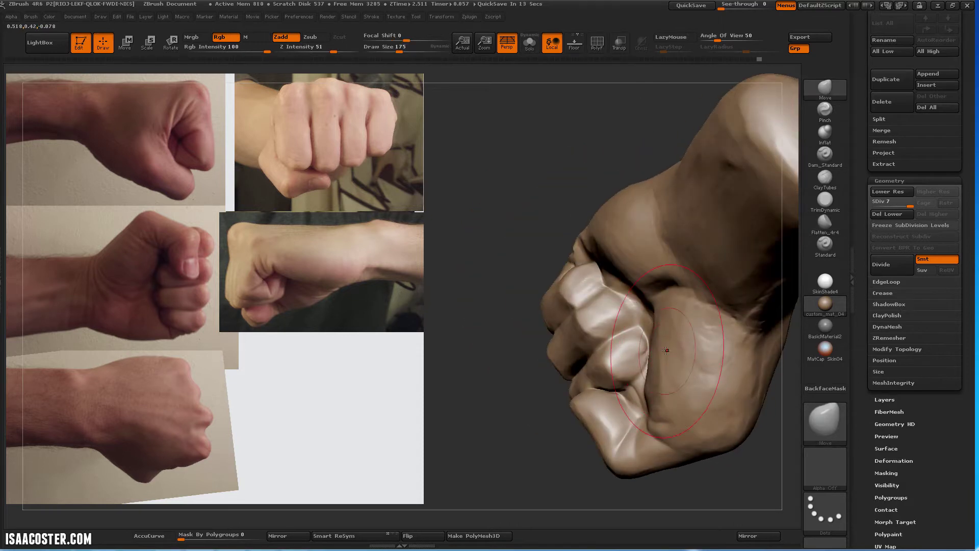
drag(612, 127, 739, 102)
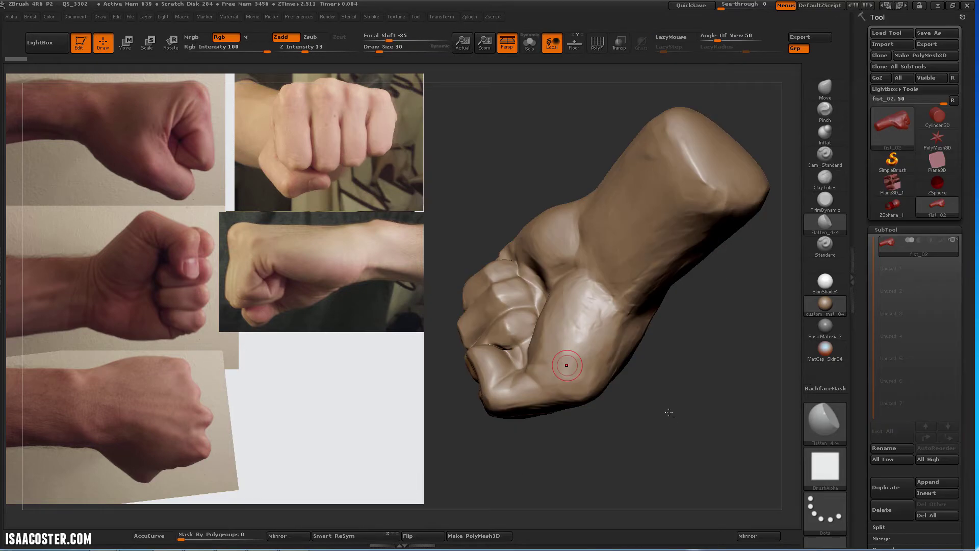
Lay ClayTubes strokes over the wrist
mouse_move(705, 398)
mouse_down()
mouse_move(702, 430)
mouse_move(684, 247)
mouse_move(724, 255)
mouse_up()
key(b)
key(c)
key(t)
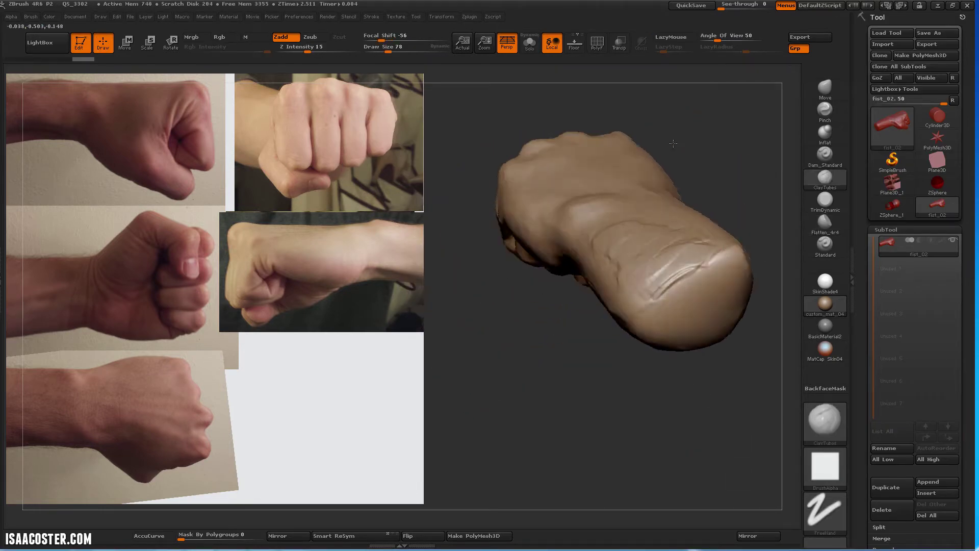
mouse_move(663, 245)
mouse_down()
mouse_move(608, 198)
mouse_move(663, 153)
mouse_move(612, 178)
mouse_move(673, 153)
mouse_up()
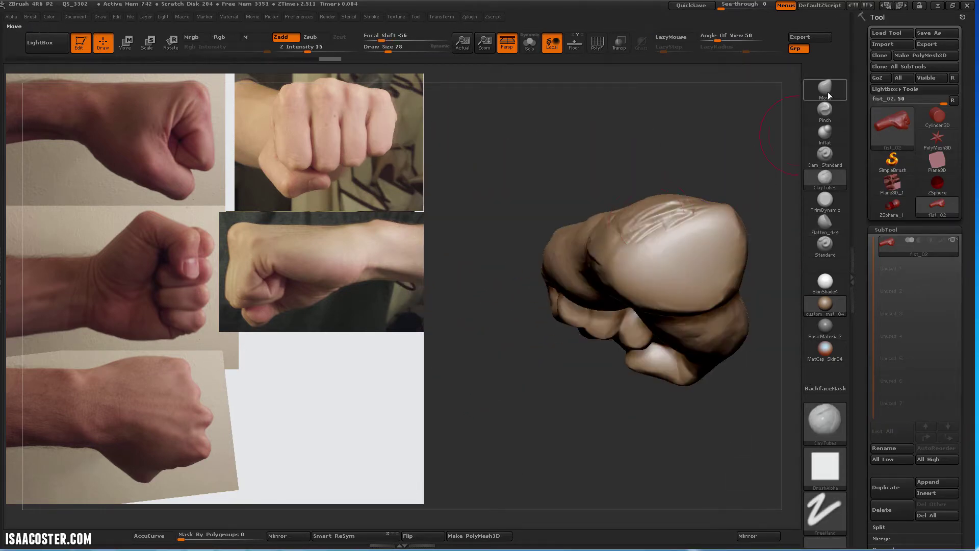
Reshape the forearm with the Move brush at size 42
key(b)
key(m)
key(v)
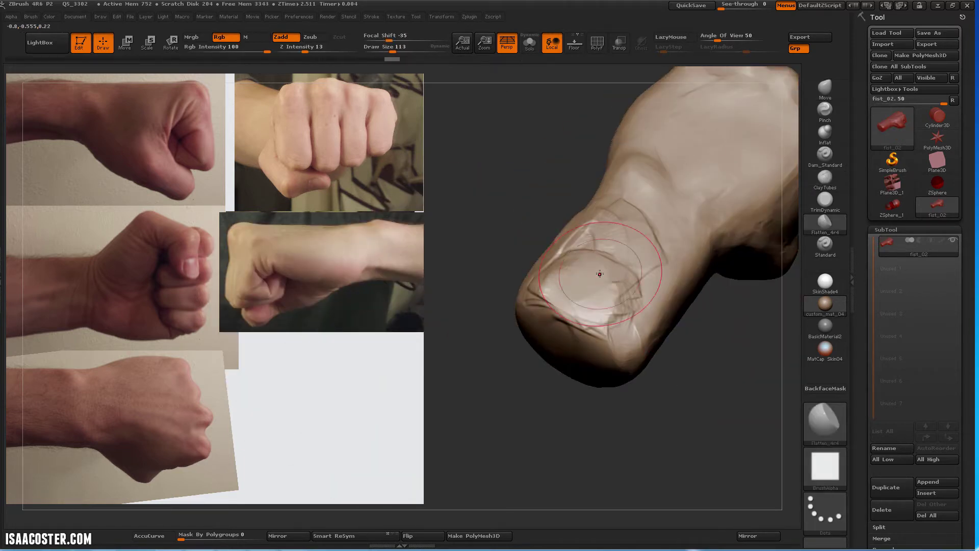
mouse_move(630, 347)
mouse_down()
mouse_move(526, 209)
mouse_move(597, 340)
mouse_move(524, 328)
mouse_move(621, 208)
mouse_move(641, 127)
mouse_move(688, 176)
mouse_move(556, 205)
mouse_move(590, 131)
mouse_move(515, 250)
mouse_up()
key(s)
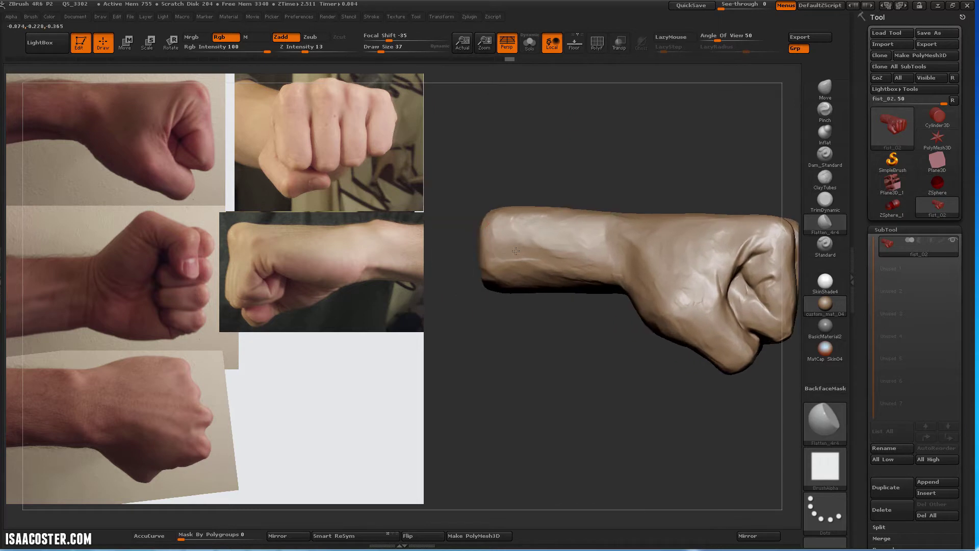
Soften the wrist-to-knuckle transition while checking the fist from several angles
drag(592, 324, 622, 268)
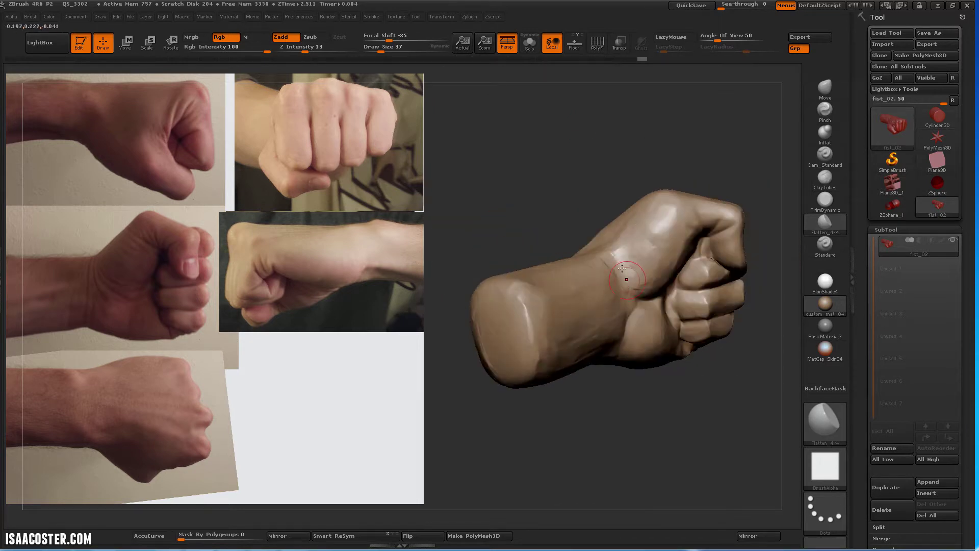
mouse_move(671, 231)
mouse_down()
mouse_move(642, 459)
mouse_move(568, 408)
mouse_move(475, 266)
mouse_up()
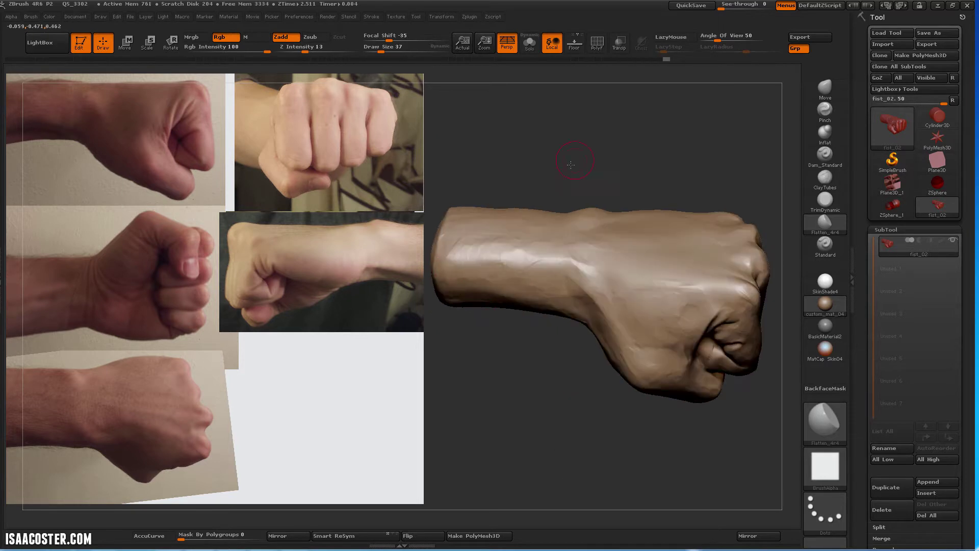
drag(570, 164, 452, 214)
drag(651, 144, 503, 213)
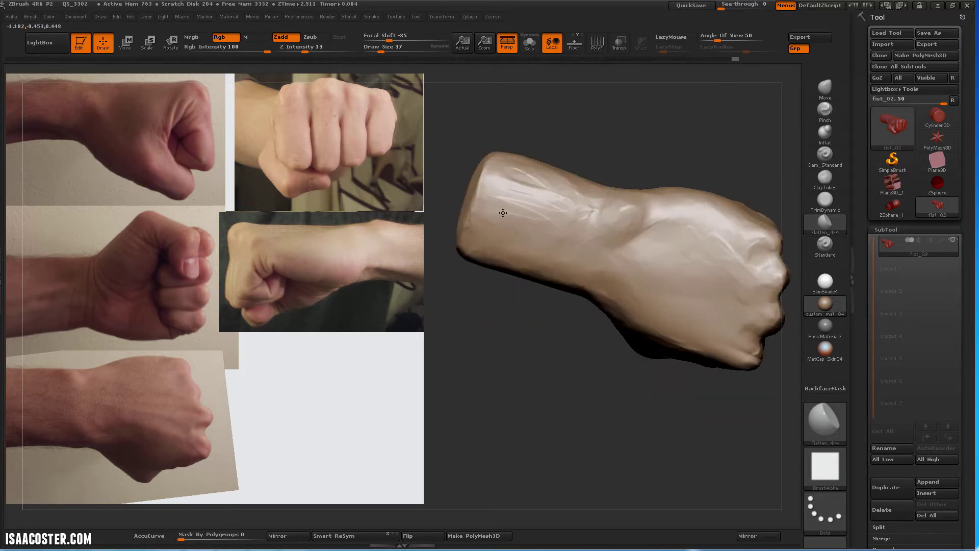
mouse_move(588, 207)
mouse_down()
mouse_move(513, 170)
mouse_move(532, 148)
mouse_up()
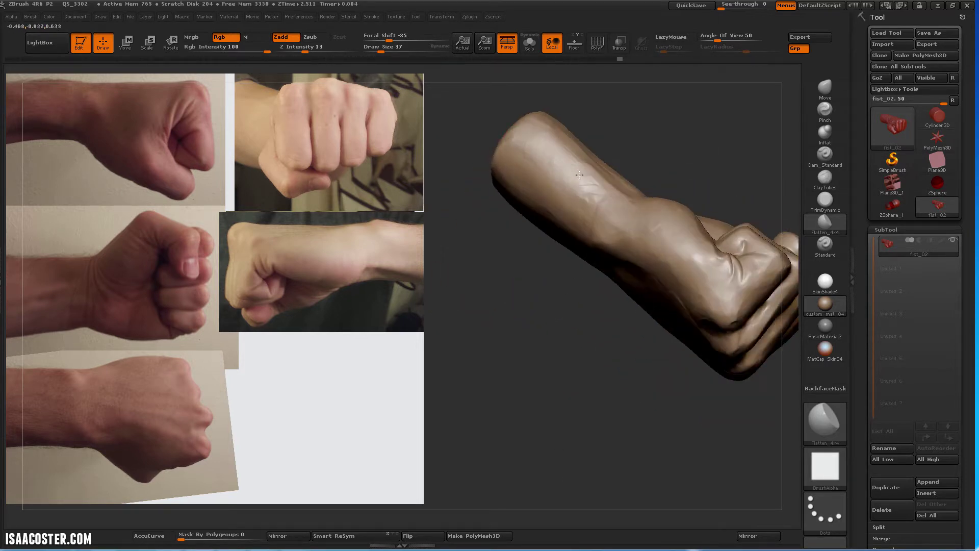
drag(637, 137, 569, 190)
mouse_move(616, 233)
mouse_down()
mouse_move(672, 280)
mouse_move(609, 248)
mouse_up()
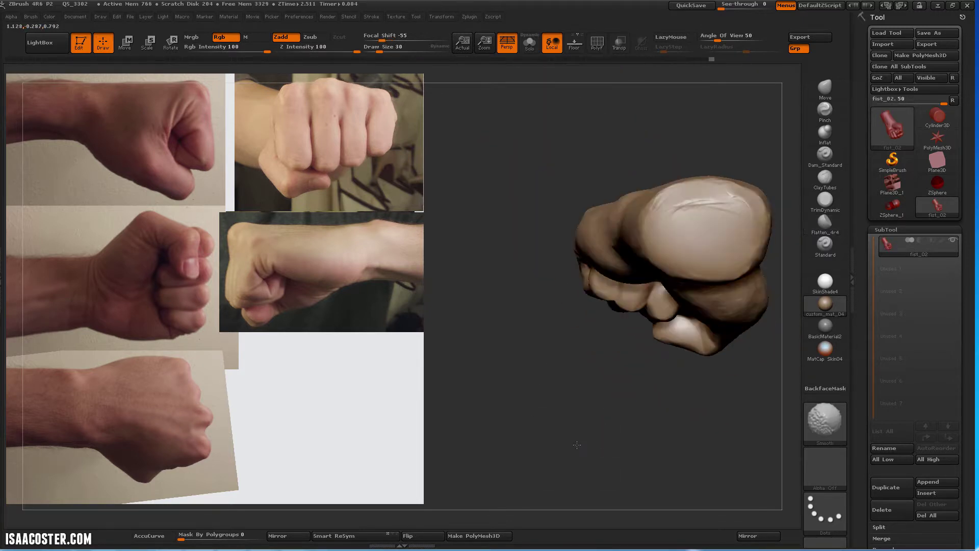
mouse_move(594, 422)
mouse_down()
mouse_move(651, 393)
mouse_move(580, 307)
mouse_up()
Select the Move brush and orbit the fist back to a straight side view
click(825, 87)
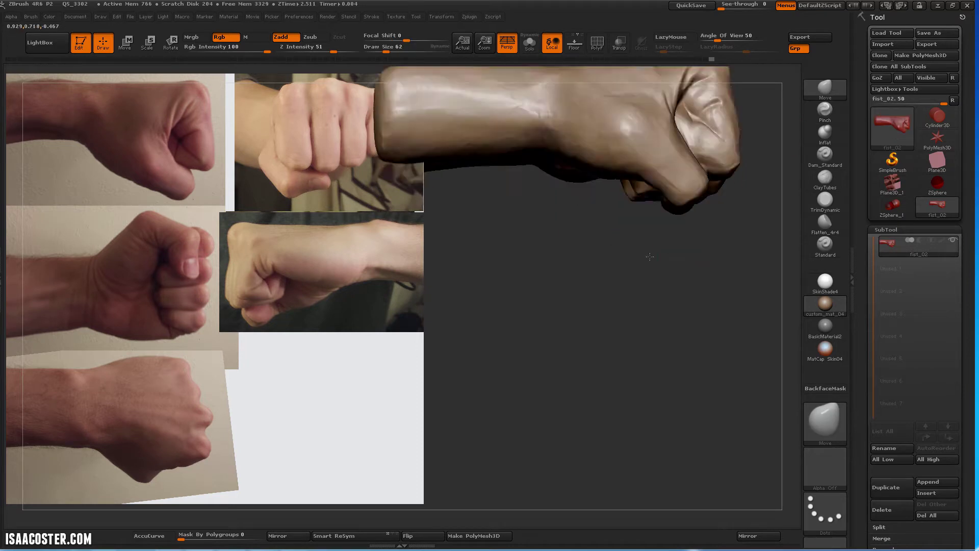
alt+drag(765, 204, 741, 334)
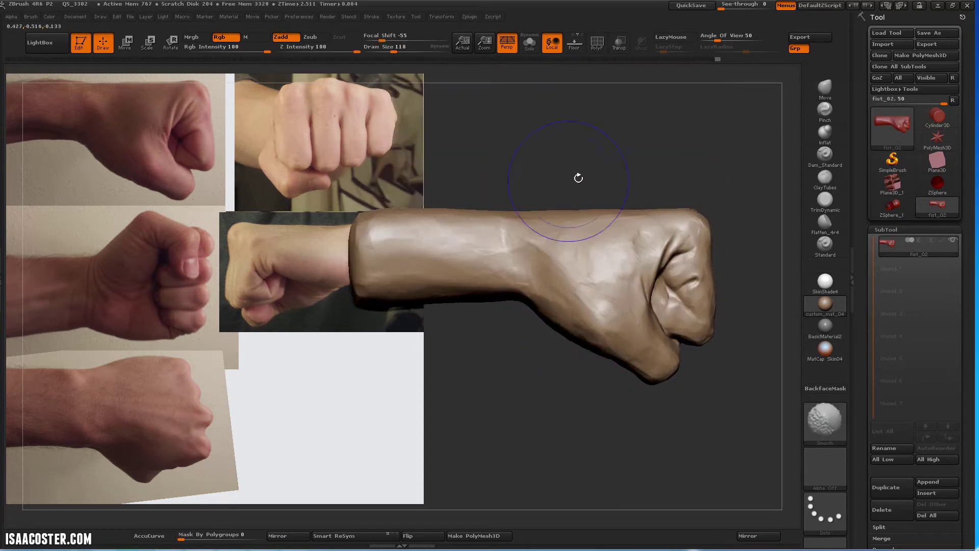
drag(576, 175, 491, 225)
drag(546, 192, 546, 218)
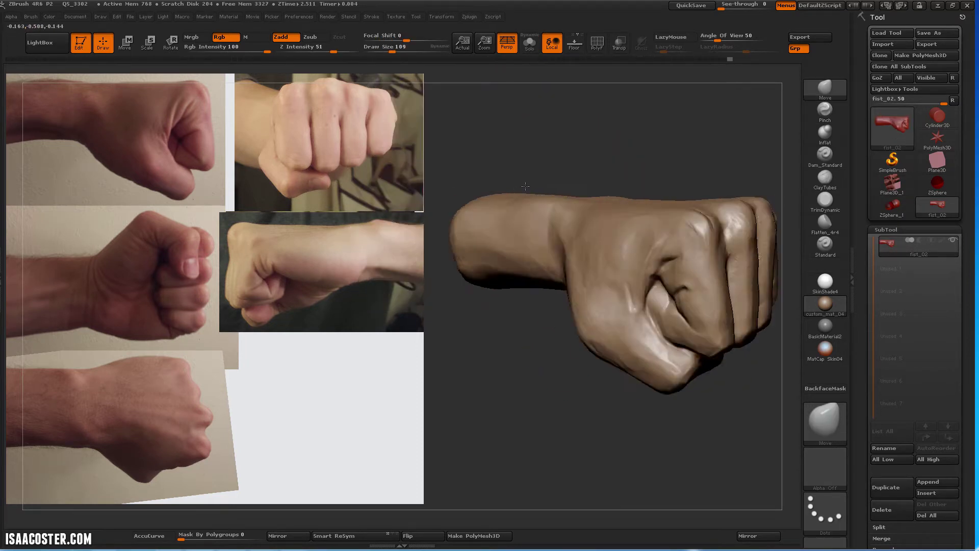
mouse_move(487, 359)
mouse_down()
mouse_move(547, 217)
mouse_move(540, 204)
mouse_up()
Add a ClayTubes stroke on the wrist, then check it from front and side views
click(825, 176)
mouse_move(532, 165)
mouse_down()
mouse_move(532, 196)
mouse_move(555, 124)
mouse_move(583, 208)
mouse_move(576, 329)
mouse_move(581, 274)
mouse_move(528, 183)
mouse_move(588, 235)
mouse_up()
click(825, 222)
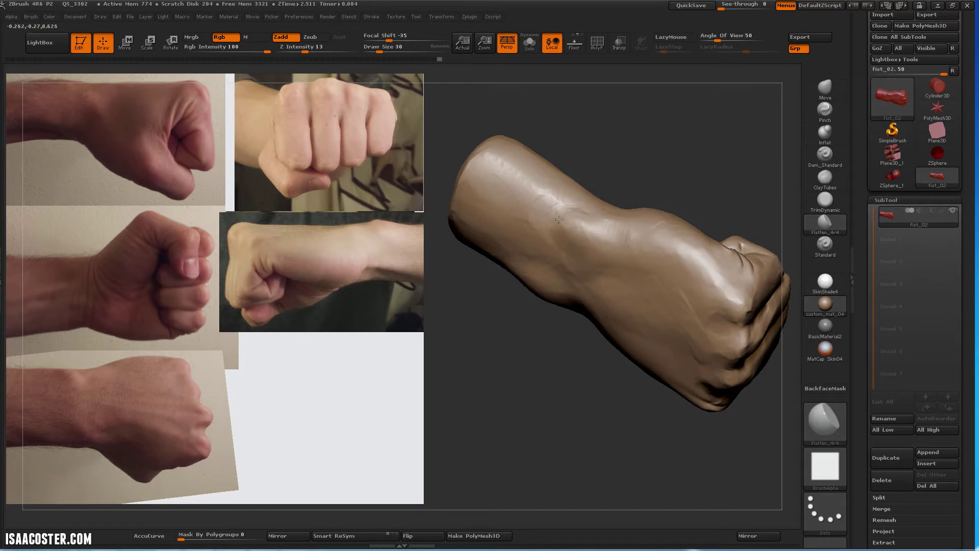
mouse_move(526, 195)
mouse_down()
mouse_move(731, 308)
mouse_move(657, 235)
mouse_move(548, 250)
mouse_up()
mouse_move(548, 297)
mouse_down()
mouse_move(723, 436)
mouse_move(684, 131)
mouse_move(616, 131)
mouse_move(582, 184)
mouse_up()
Flatten the planes on the knuckles with Flatten_4r4
key(b)
key(c)
key(t)
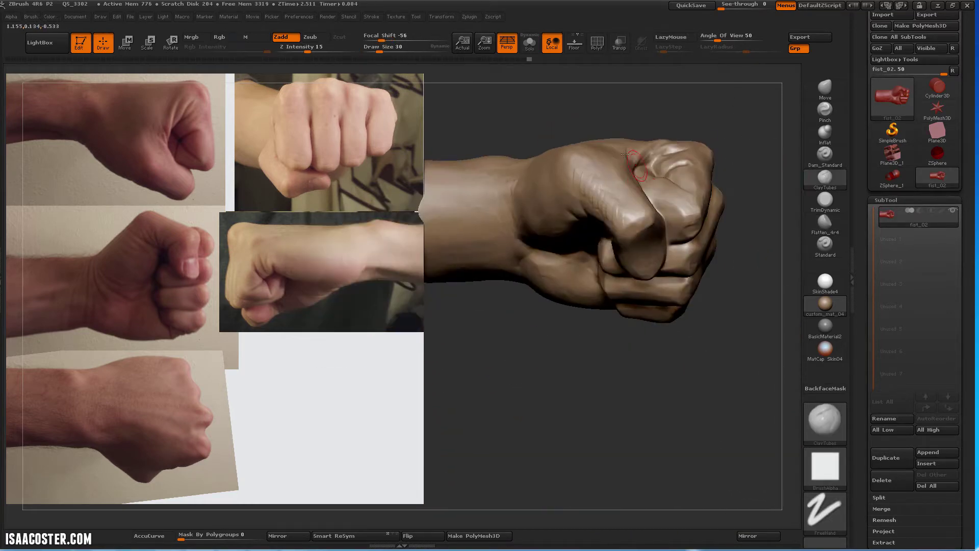
click(825, 222)
mouse_move(657, 169)
mouse_down()
mouse_move(600, 174)
mouse_move(627, 159)
mouse_move(618, 154)
mouse_up()
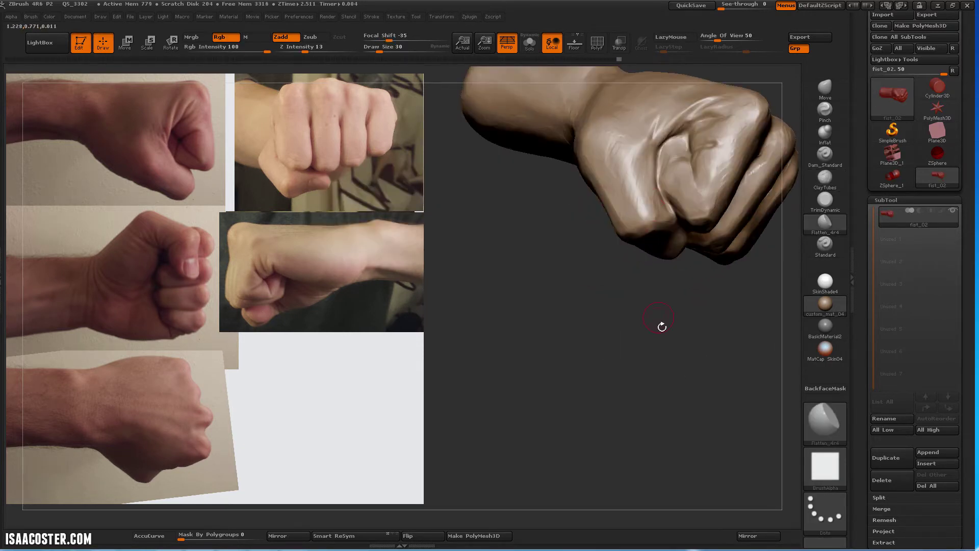
mouse_move(661, 326)
mouse_down()
mouse_move(663, 181)
mouse_move(723, 333)
mouse_move(620, 193)
mouse_up()
Carve a Dam_Standard crease near the thumb
key(b)
key(c)
key(t)
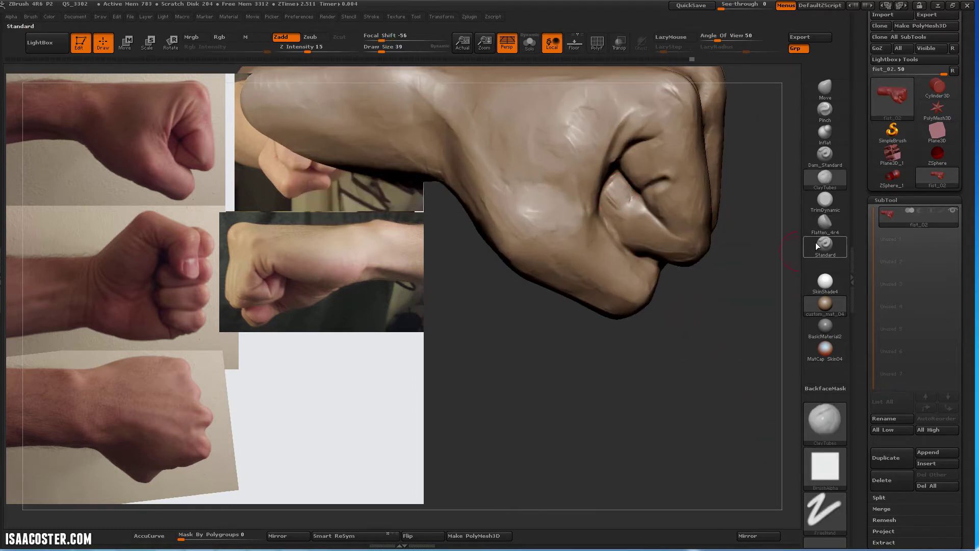
key(b)
key(d)
key(s)
mouse_move(658, 328)
mouse_down()
mouse_move(704, 273)
mouse_move(706, 315)
mouse_move(593, 182)
mouse_up()
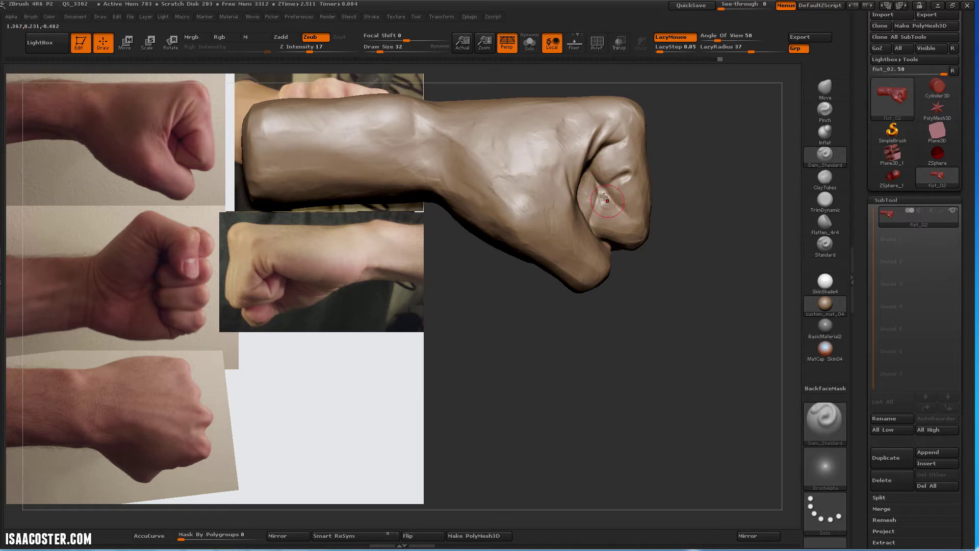
Inflate a spot near the thumb with the Inflat brush
key(b)
key(i)
mouse_move(691, 179)
mouse_down()
mouse_move(610, 210)
mouse_move(599, 189)
mouse_up()
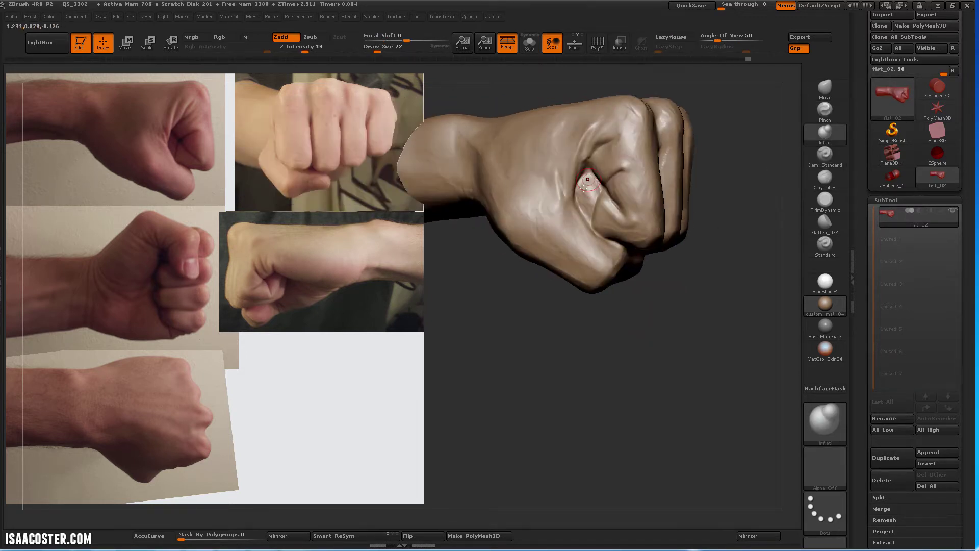
key(b)
key(f)
key(l)
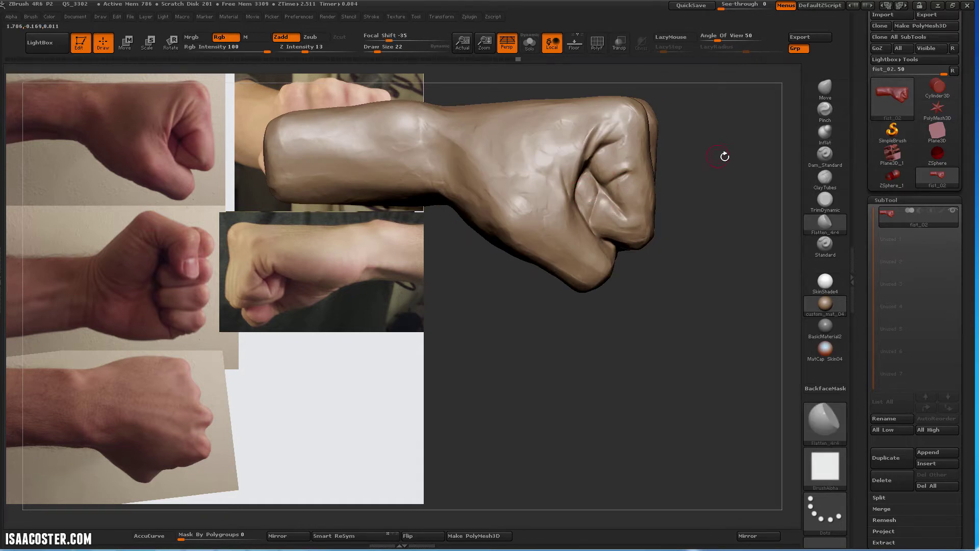
drag(725, 157, 528, 170)
Turn the knuckles and thumb toward the viewer while cycling Inflat, Flatten and Move brushes
key(b)
key(i)
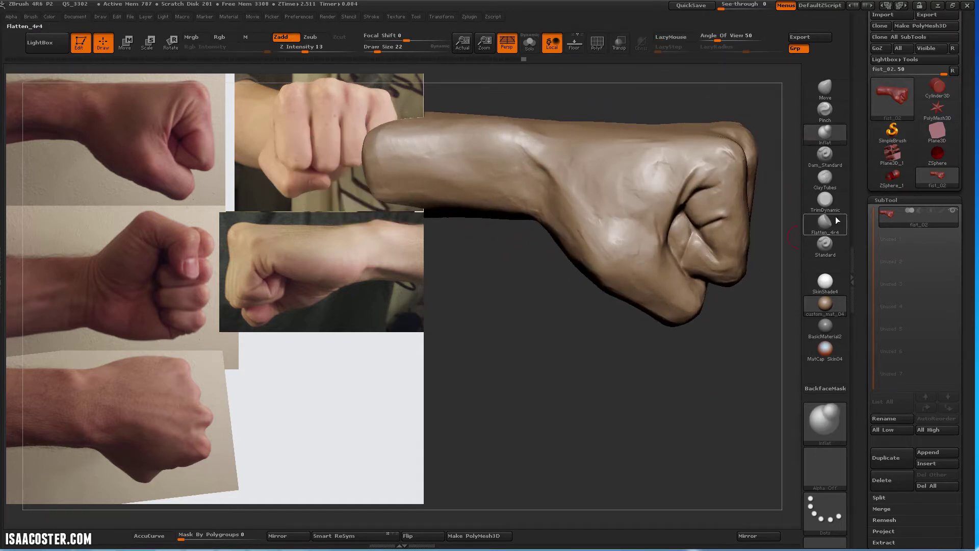
click(837, 220)
drag(616, 201, 656, 179)
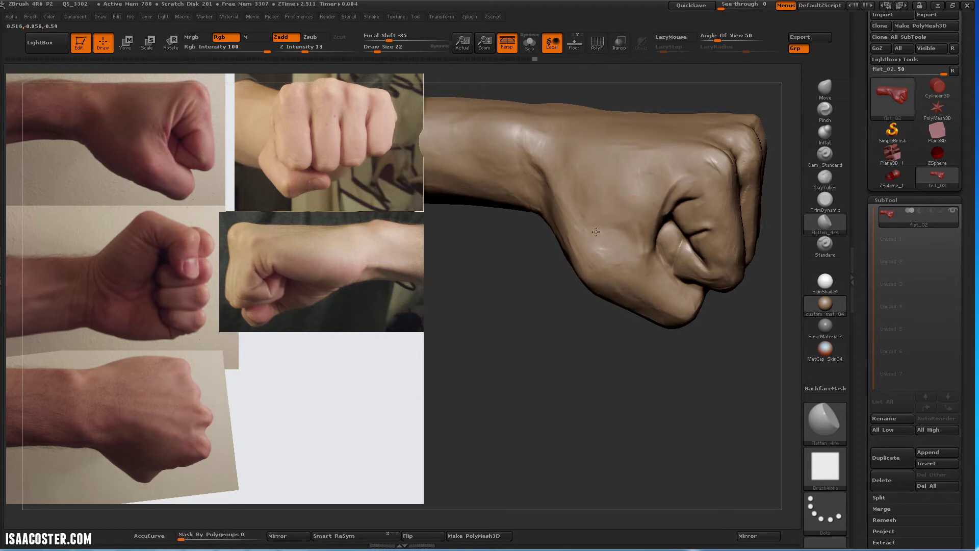
mouse_move(596, 232)
mouse_down()
mouse_move(662, 250)
mouse_move(732, 160)
mouse_move(546, 205)
mouse_move(558, 175)
mouse_up()
key(b)
key(m)
key(v)
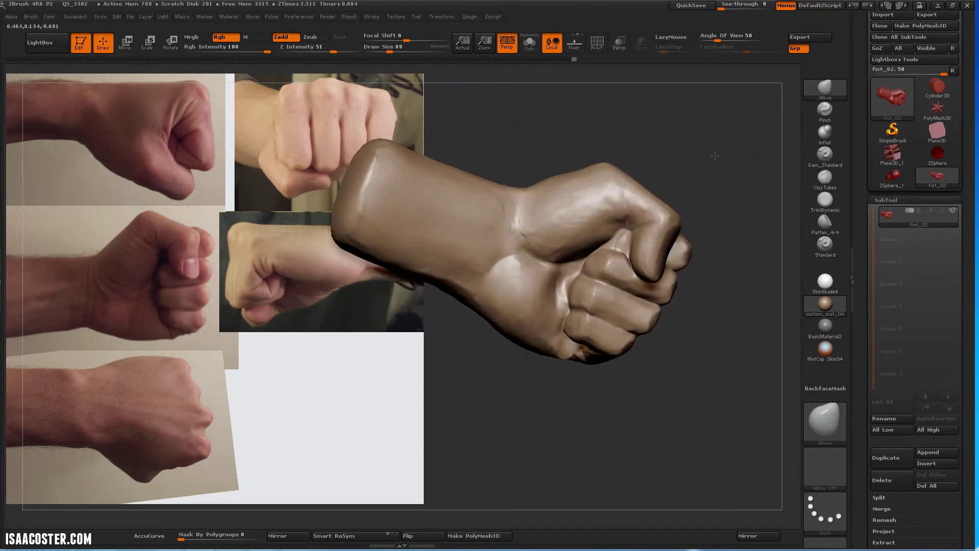
Orbit in for a close look at the fingers with Dam_Standard selected
click(824, 177)
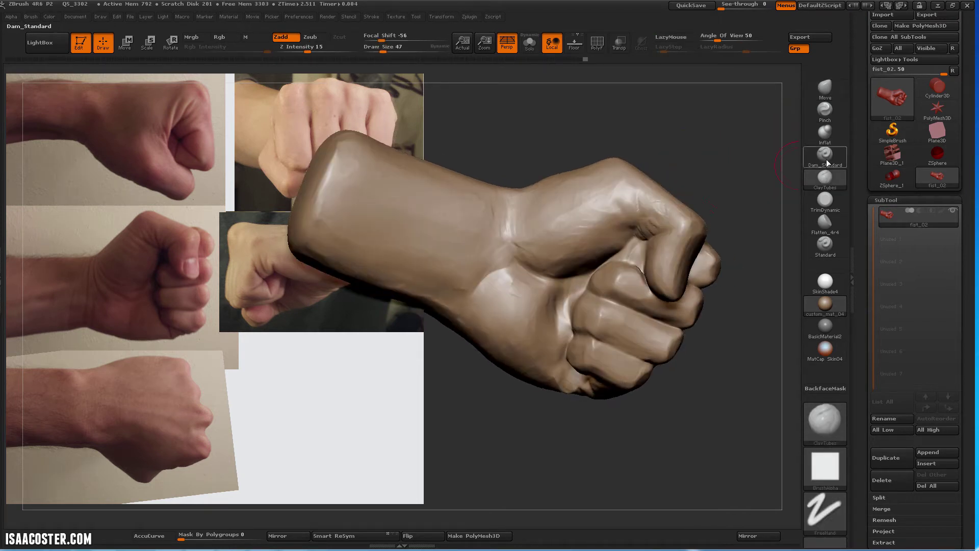
key(b)
key(d)
key(s)
drag(610, 126, 658, 115)
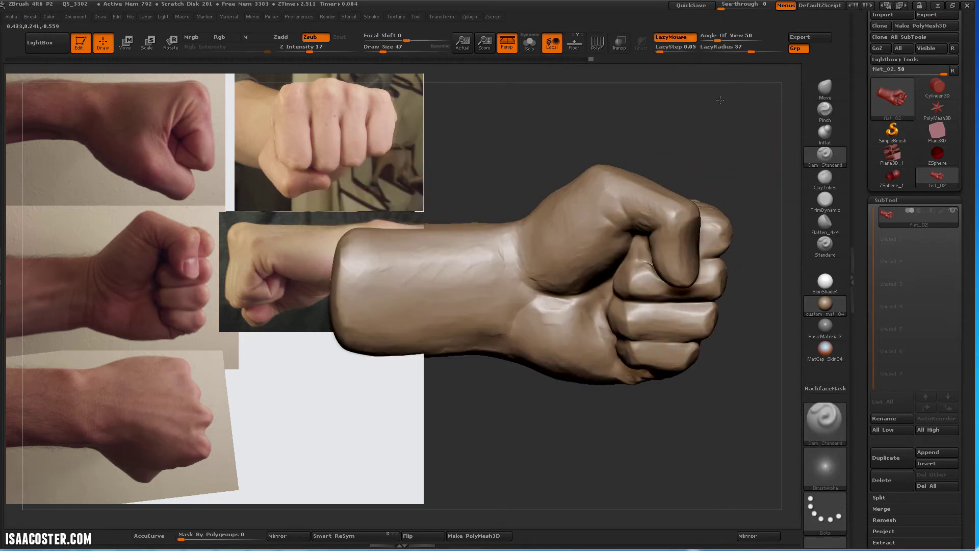
mouse_move(691, 352)
mouse_down()
mouse_move(612, 311)
mouse_move(658, 263)
mouse_up()
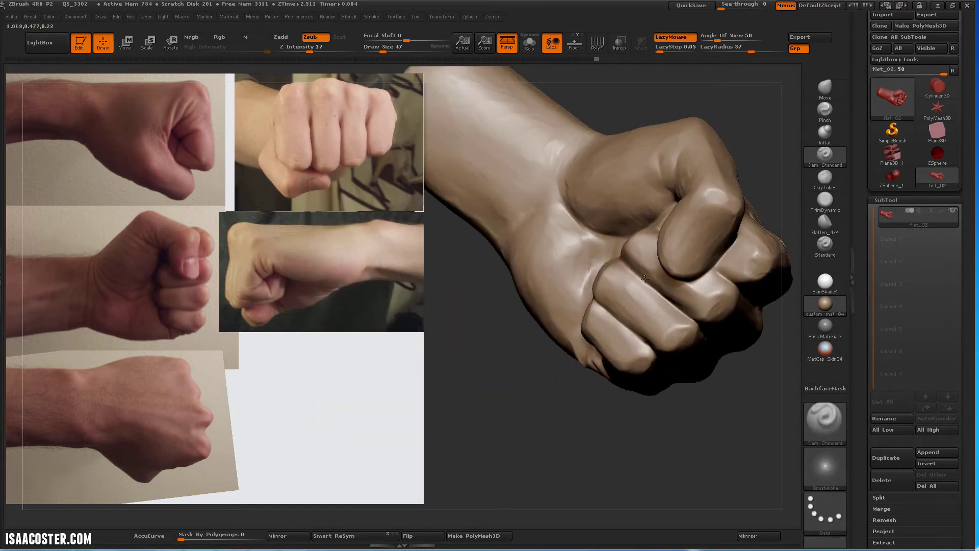
mouse_move(510, 332)
mouse_down()
mouse_move(459, 306)
mouse_move(433, 317)
mouse_up()
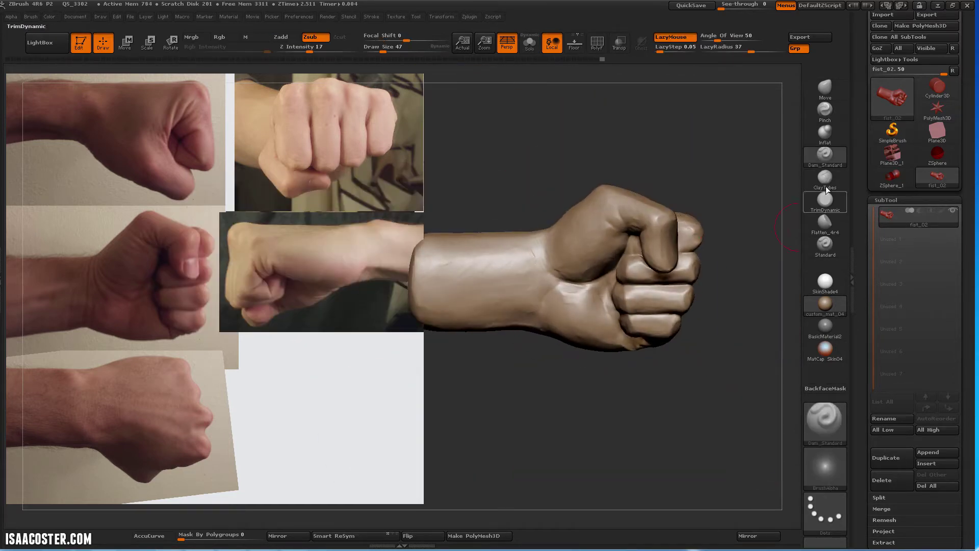
Pick the Move brush, resize it, and turn the fist upright to show the back of the hand
click(825, 89)
key(s)
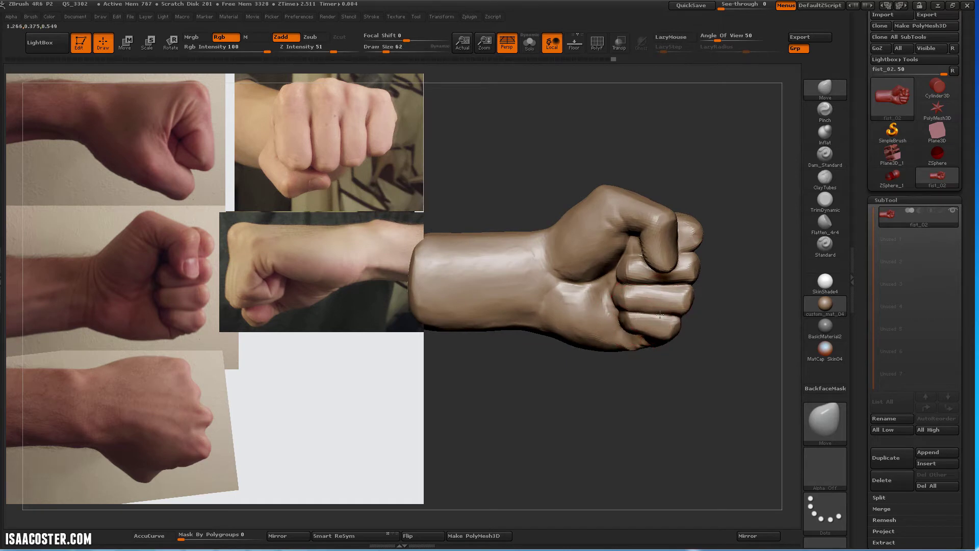
alt+drag(666, 306, 693, 310)
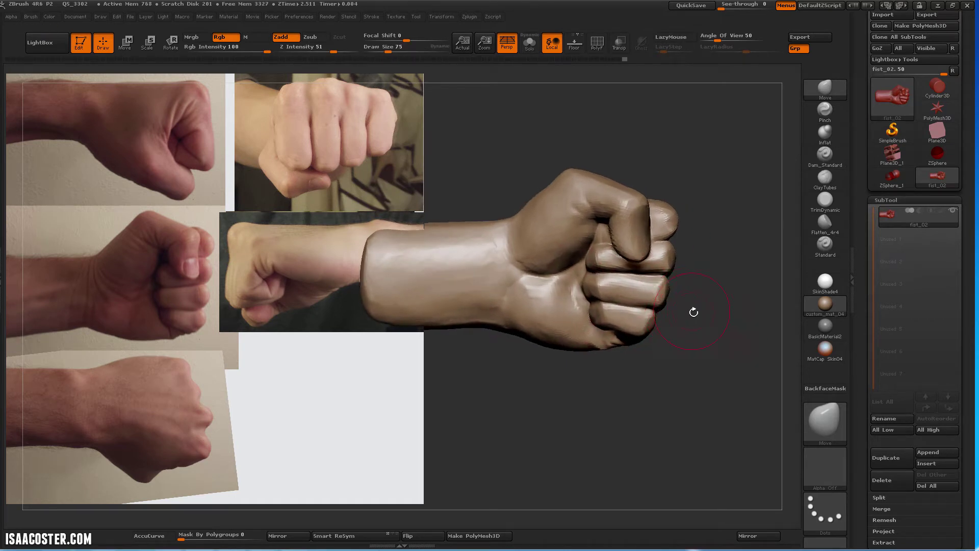
key(s)
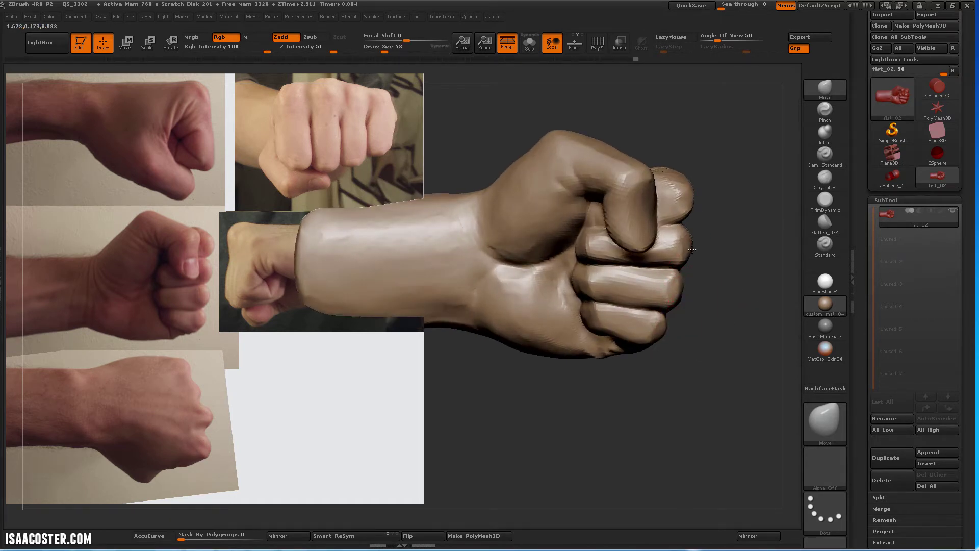
mouse_move(692, 249)
mouse_down()
mouse_move(584, 406)
mouse_move(552, 359)
mouse_up()
drag(612, 254, 659, 333)
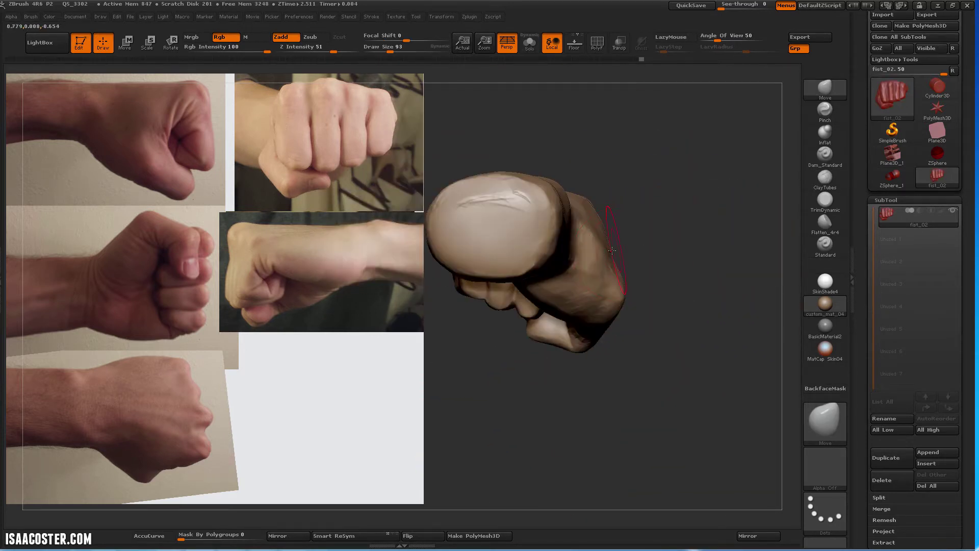
Build up two ClayTubes strokes on the back of the hand, then orbit to the knuckles
click(825, 178)
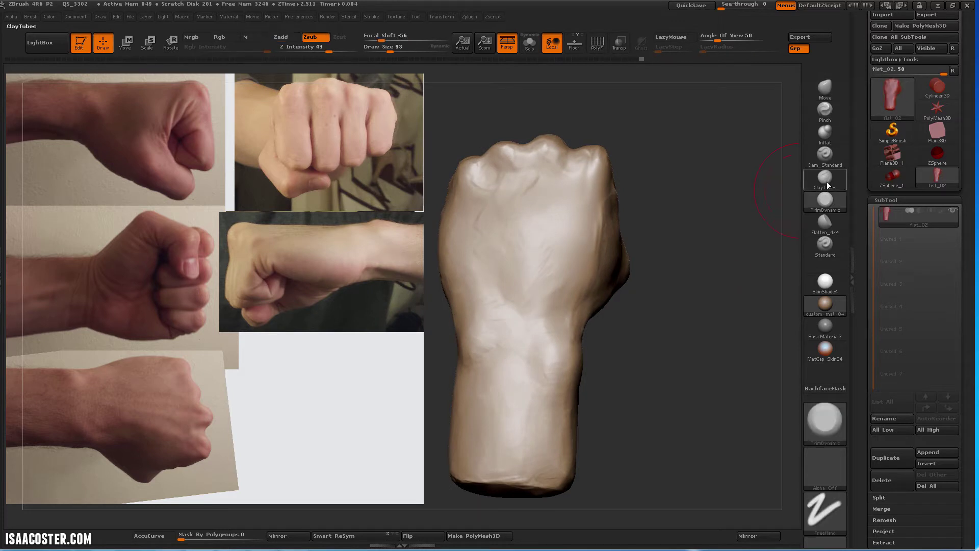
drag(739, 215, 569, 273)
drag(714, 255, 782, 291)
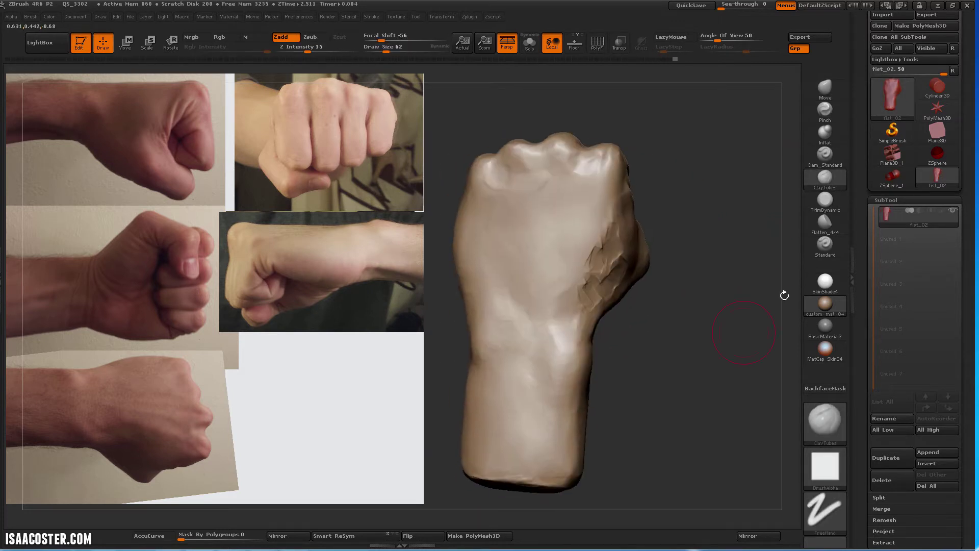
click(825, 223)
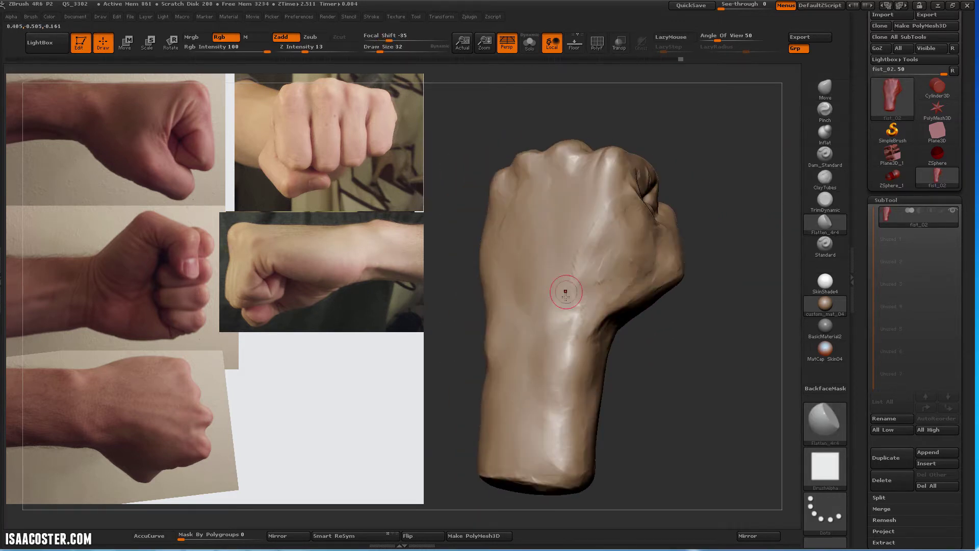
drag(565, 292, 589, 259)
mouse_move(582, 320)
mouse_down()
mouse_move(685, 120)
mouse_move(606, 151)
mouse_move(651, 155)
mouse_move(730, 311)
mouse_move(656, 166)
mouse_up()
Carve a crease between the knuckles and inflate the knuckle forms
key(b)
key(d)
key(s)
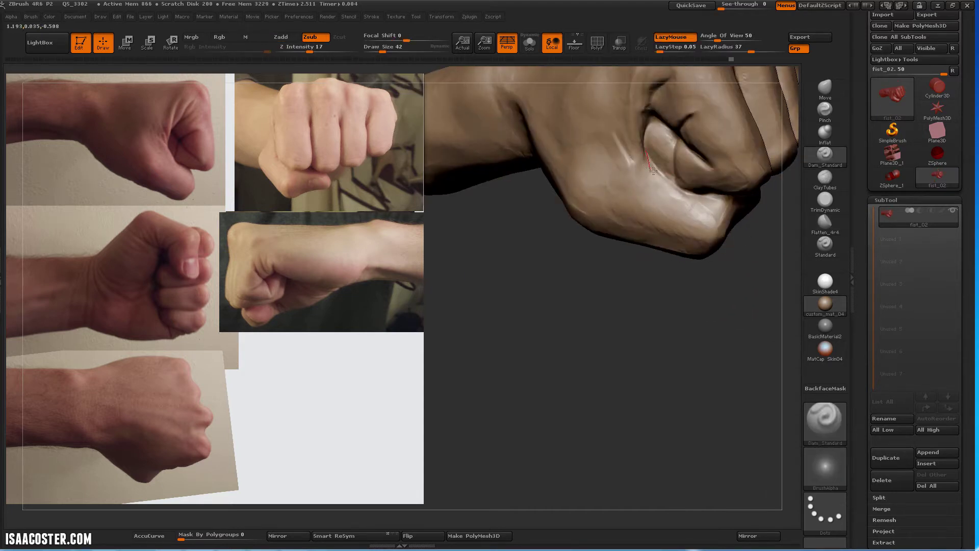
drag(663, 286, 740, 214)
click(825, 134)
drag(795, 230, 786, 158)
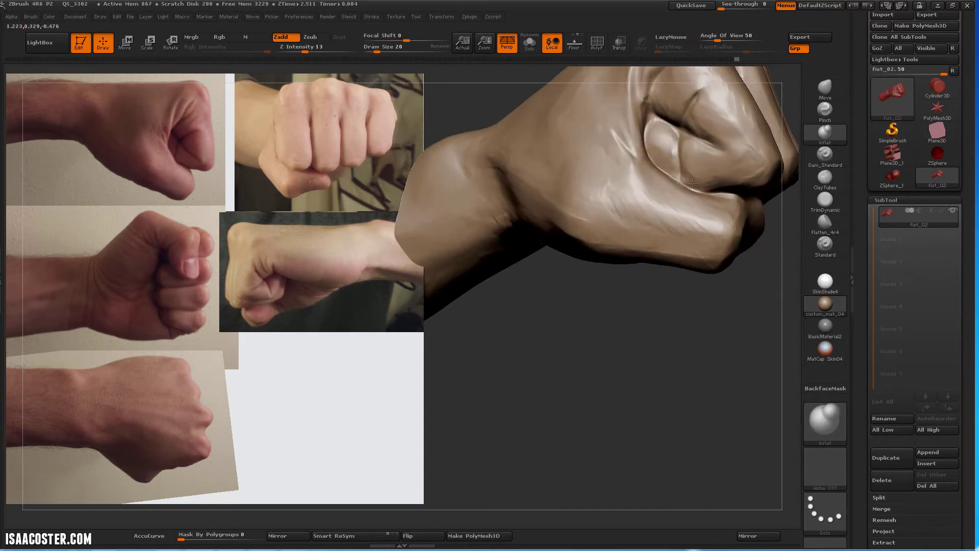
drag(743, 312, 655, 218)
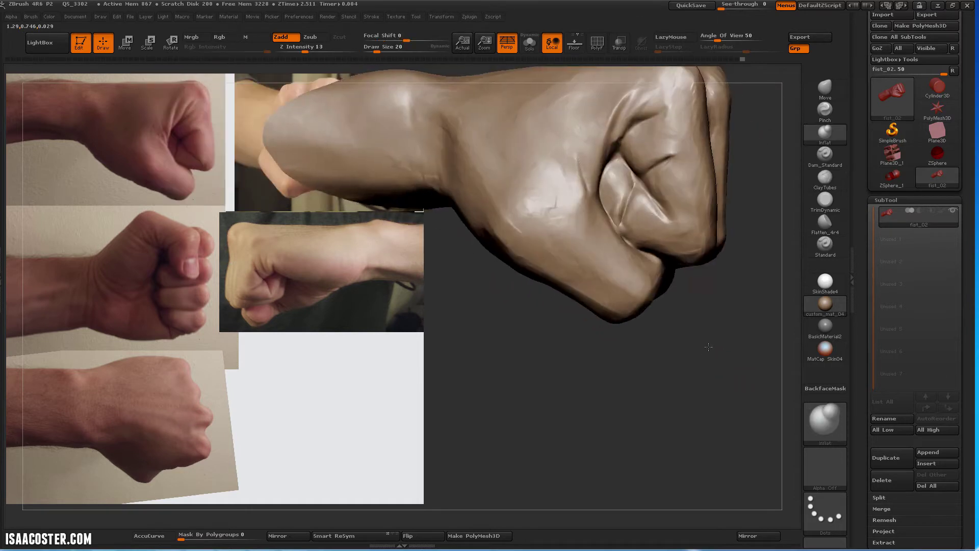
Inflate the area around the thumb knuckle
key(b)
key(d)
key(s)
click(823, 143)
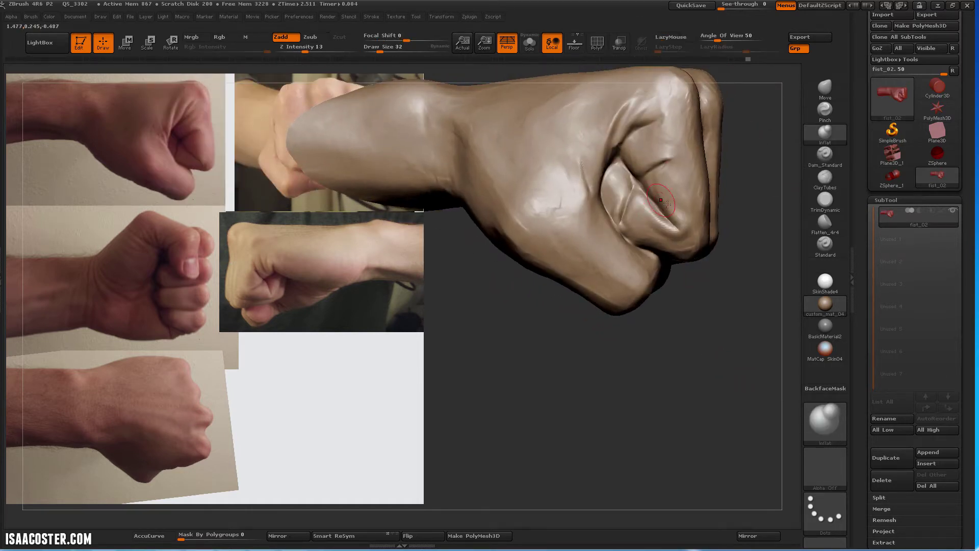
mouse_move(735, 331)
mouse_down()
mouse_move(721, 313)
mouse_move(759, 131)
mouse_move(796, 230)
mouse_up()
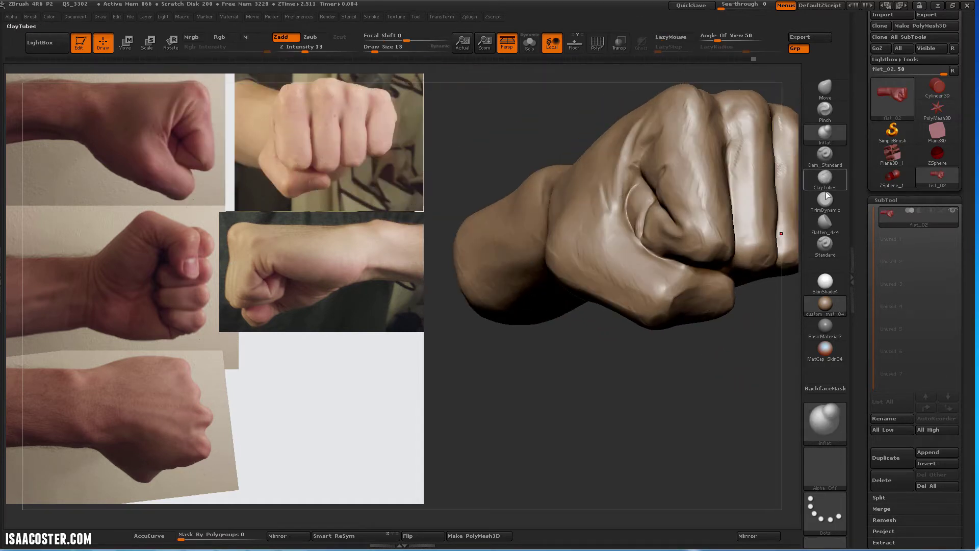
click(825, 222)
mouse_move(714, 357)
mouse_down()
mouse_move(721, 376)
mouse_move(777, 365)
mouse_move(580, 374)
mouse_move(636, 336)
mouse_move(721, 100)
mouse_up()
Lay a ClayTubes stroke along the lower forearm with brush size 47
click(825, 177)
key(s)
drag(534, 233, 500, 270)
drag(594, 378, 570, 197)
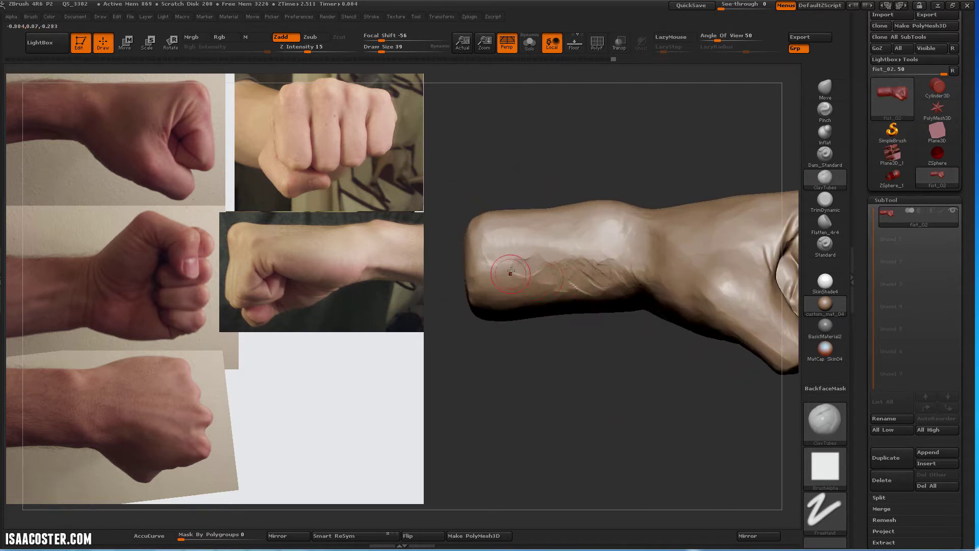
drag(510, 332, 516, 285)
Flatten the clay strokes on the forearm and reposition the fist in view
key(b)
key(f)
key(l)
drag(561, 434, 551, 388)
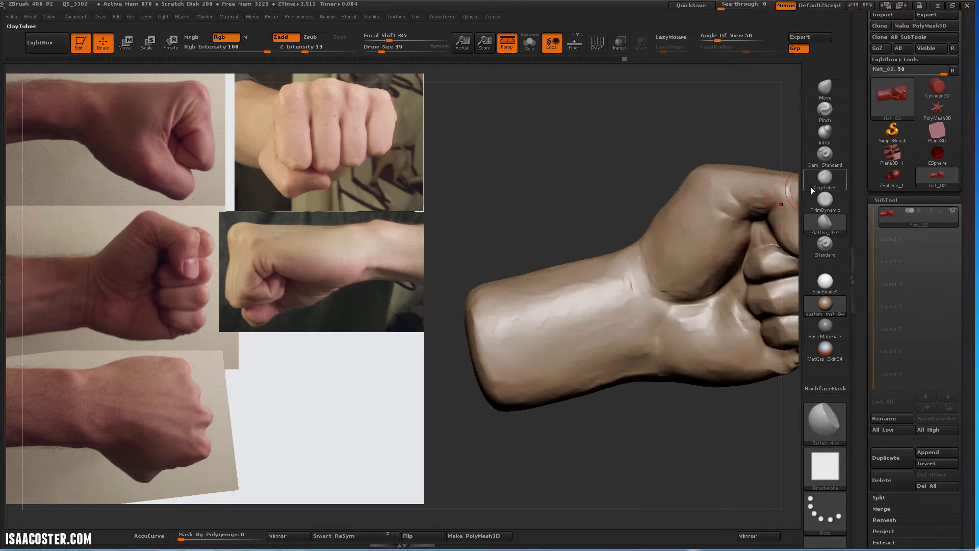
drag(551, 433, 615, 438)
key(b)
key(m)
key(v)
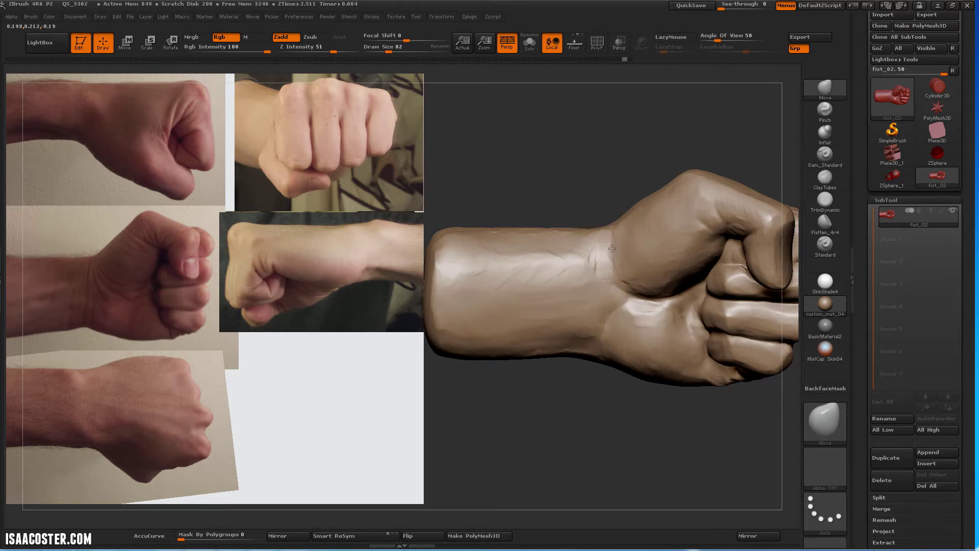
mouse_move(714, 132)
mouse_down()
mouse_move(738, 117)
mouse_move(786, 131)
mouse_up()
Carve Dam_Standard creases around the thumb knuckle
key(b)
key(d)
key(s)
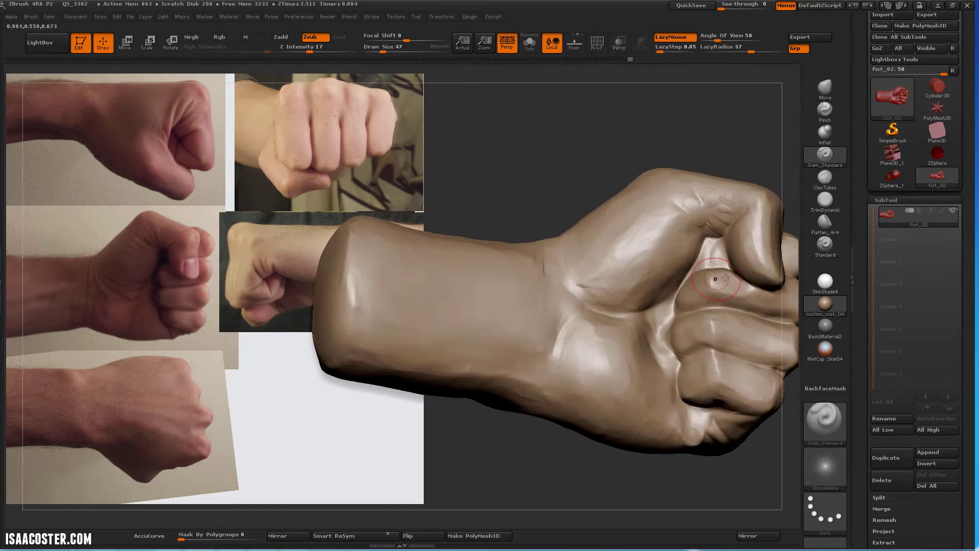
click(825, 89)
key(b)
key(d)
key(s)
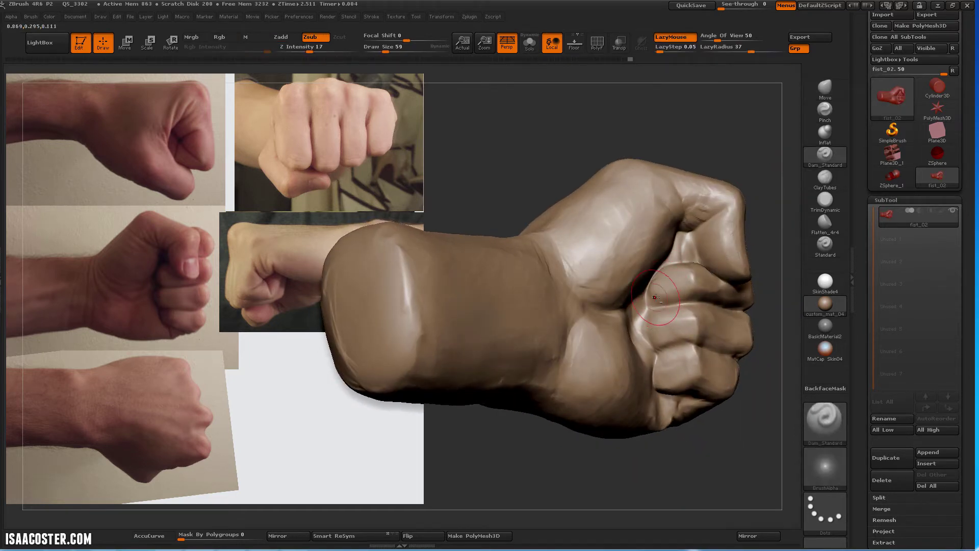
drag(656, 297, 665, 357)
mouse_move(734, 405)
mouse_down()
mouse_move(686, 350)
mouse_move(693, 137)
mouse_move(653, 325)
mouse_up()
Zoom out and orbit to a horizontal side view of the whole fist
key(b)
key(m)
key(v)
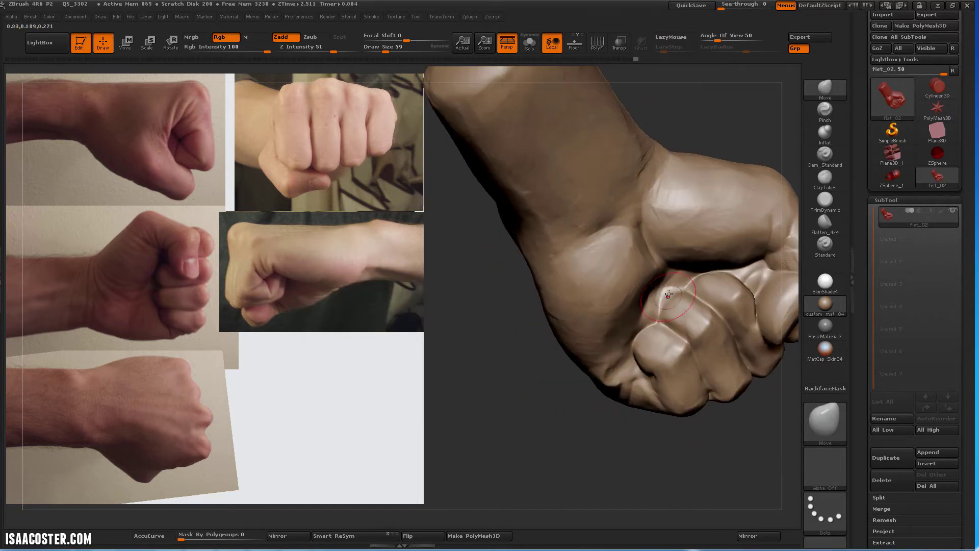
key(b)
key(f)
key(l)
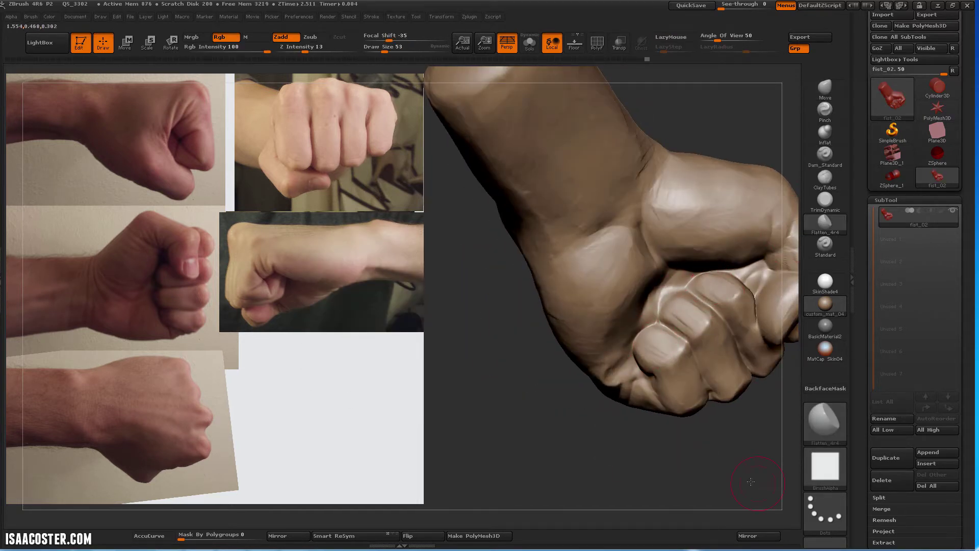
drag(750, 481, 684, 286)
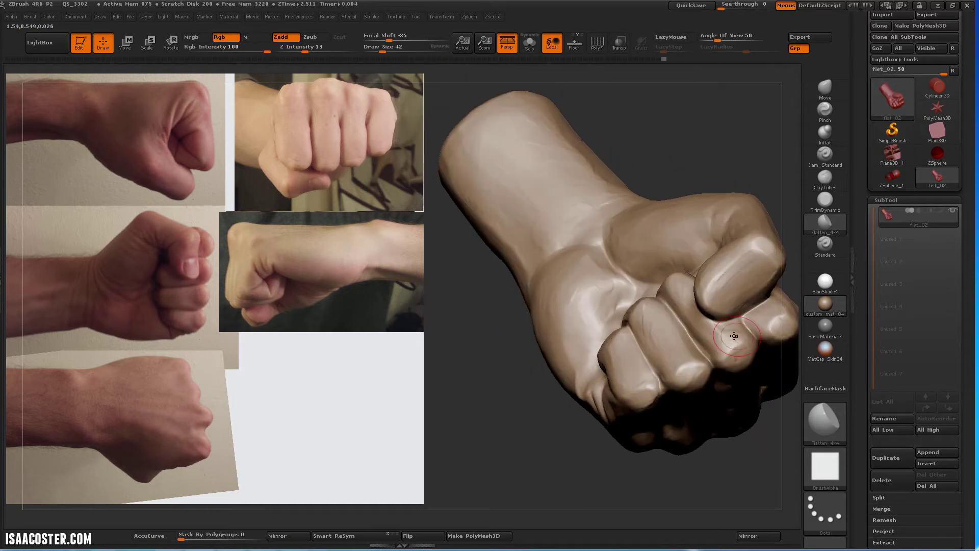
mouse_move(734, 336)
mouse_down()
mouse_move(645, 308)
mouse_move(600, 279)
mouse_up()
Carve Dam_Standard creases around the finger knuckles
key(b)
key(m)
key(v)
key(b)
key(d)
key(s)
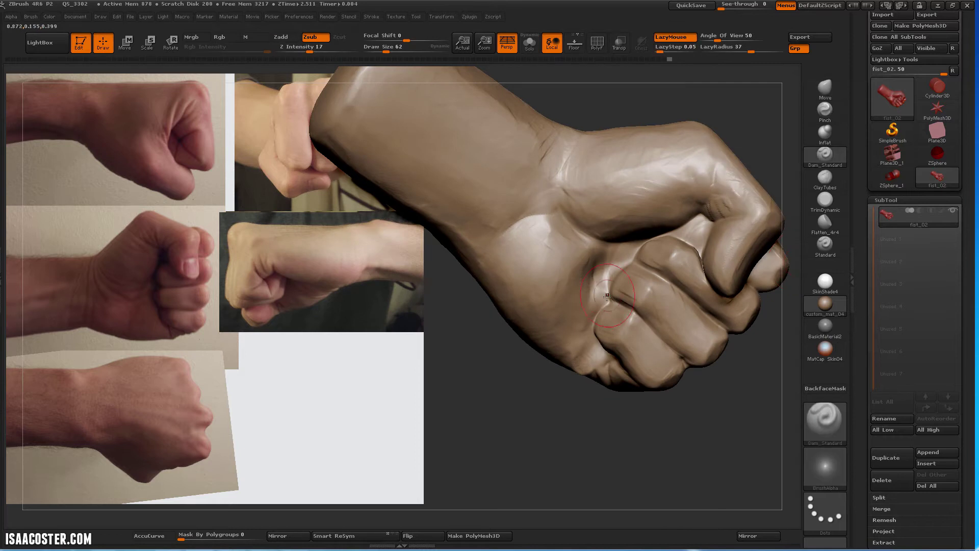
mouse_move(663, 357)
mouse_down()
mouse_move(637, 352)
mouse_move(606, 376)
mouse_up()
click(811, 177)
mouse_move(801, 176)
mouse_down()
mouse_move(503, 212)
mouse_move(526, 268)
mouse_move(524, 219)
mouse_move(531, 225)
mouse_up()
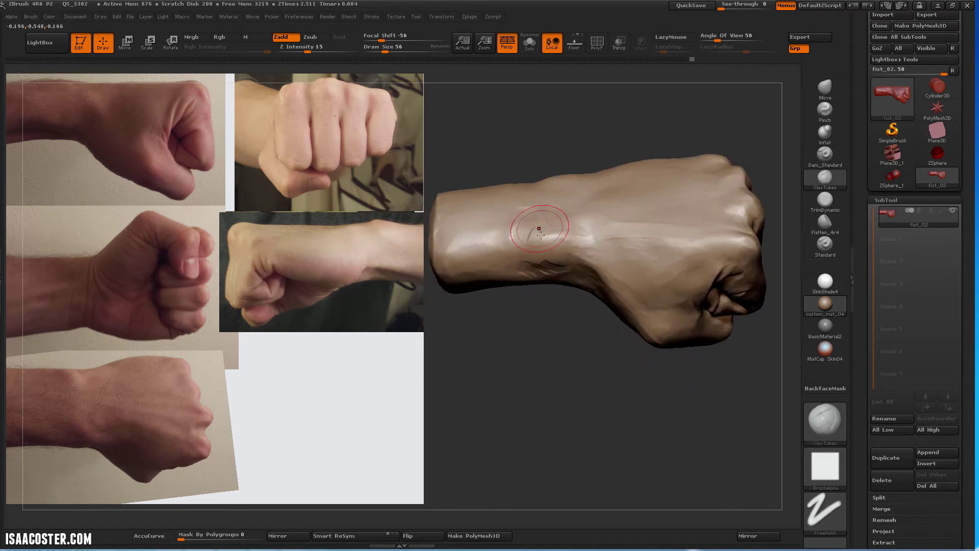
Reshape the forearm's underside with the Move brush
click(825, 223)
mouse_move(543, 187)
mouse_down()
mouse_move(561, 234)
mouse_move(821, 93)
mouse_up()
click(824, 87)
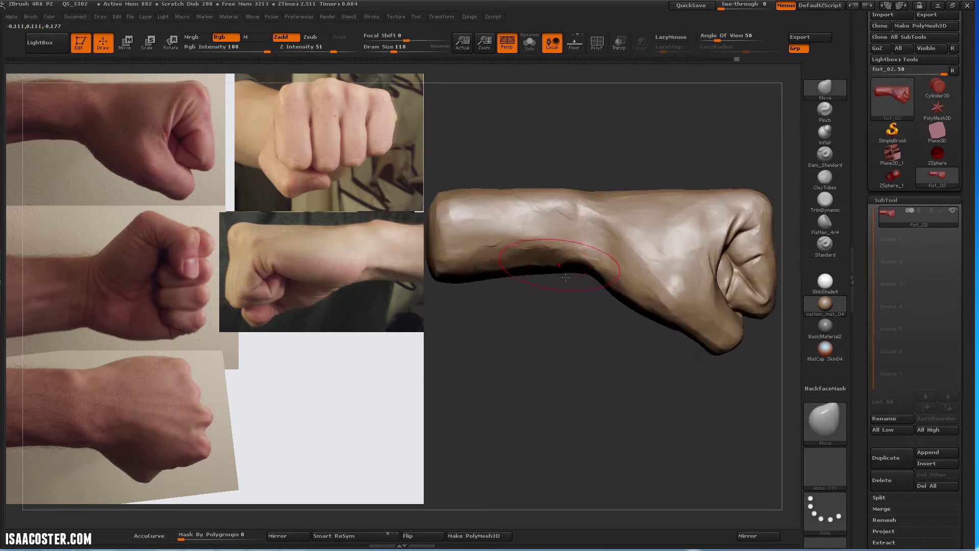
mouse_move(555, 296)
mouse_down()
mouse_move(639, 382)
mouse_move(640, 353)
mouse_up()
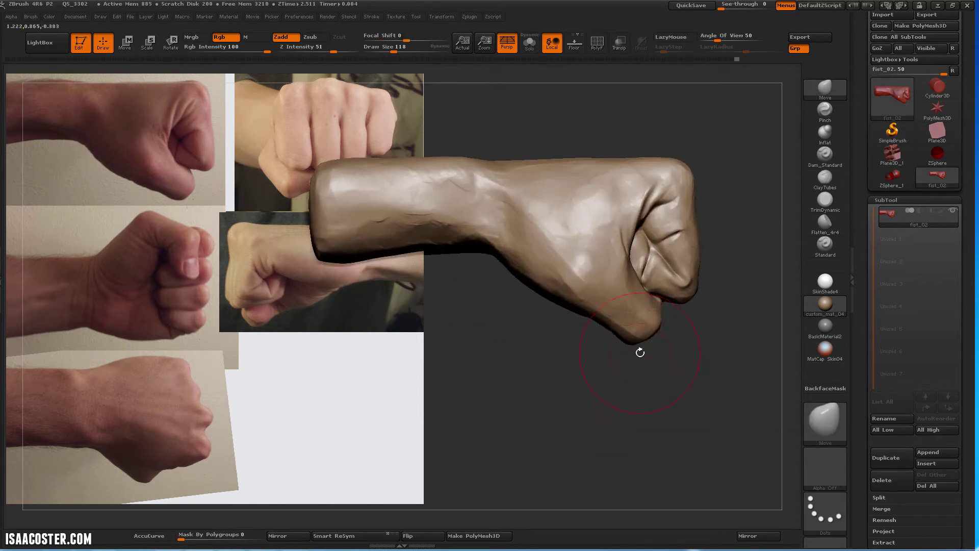
mouse_move(607, 323)
mouse_down()
mouse_move(732, 356)
mouse_move(666, 282)
mouse_up()
key(s)
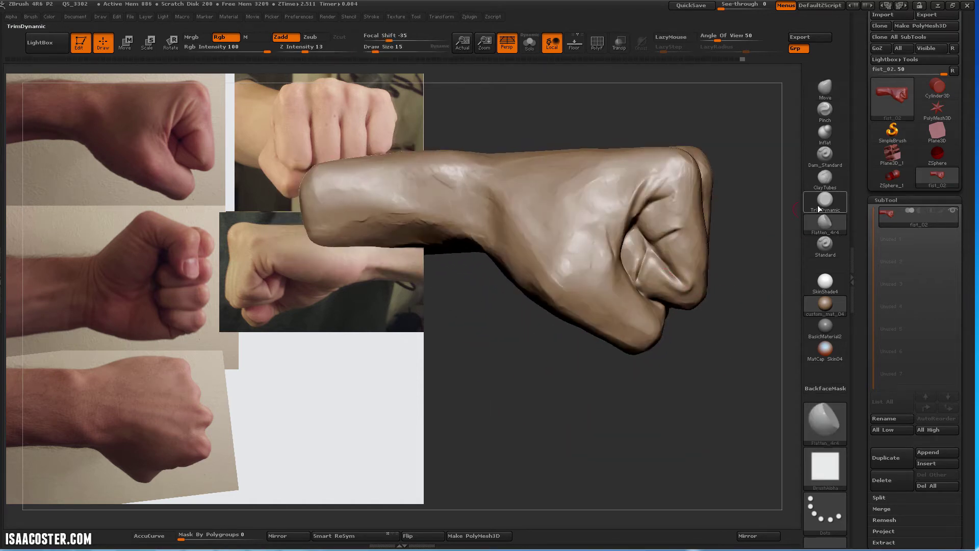
Flatten the planes across the knuckles from a frontal view
click(824, 179)
drag(775, 219, 685, 288)
drag(742, 357, 759, 306)
click(825, 222)
drag(775, 229, 670, 283)
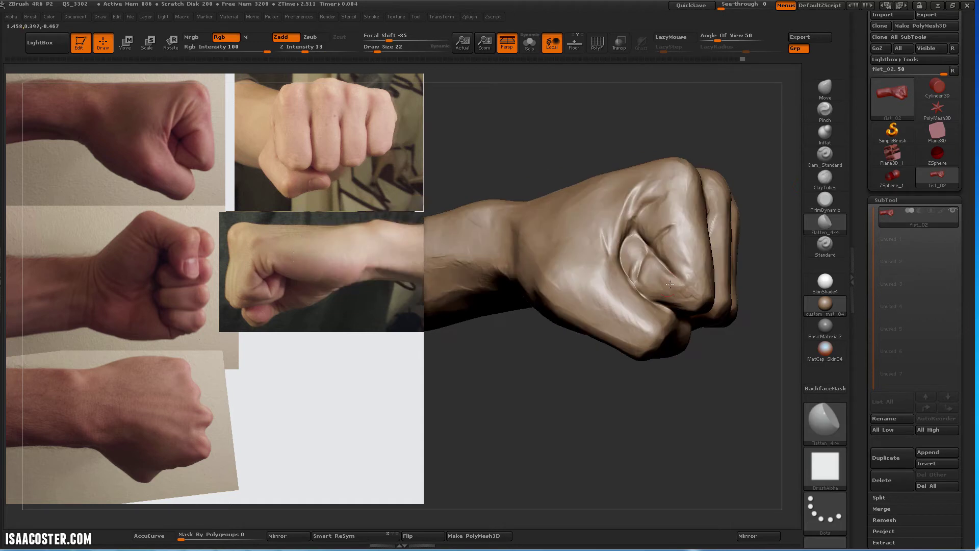
drag(755, 357, 787, 157)
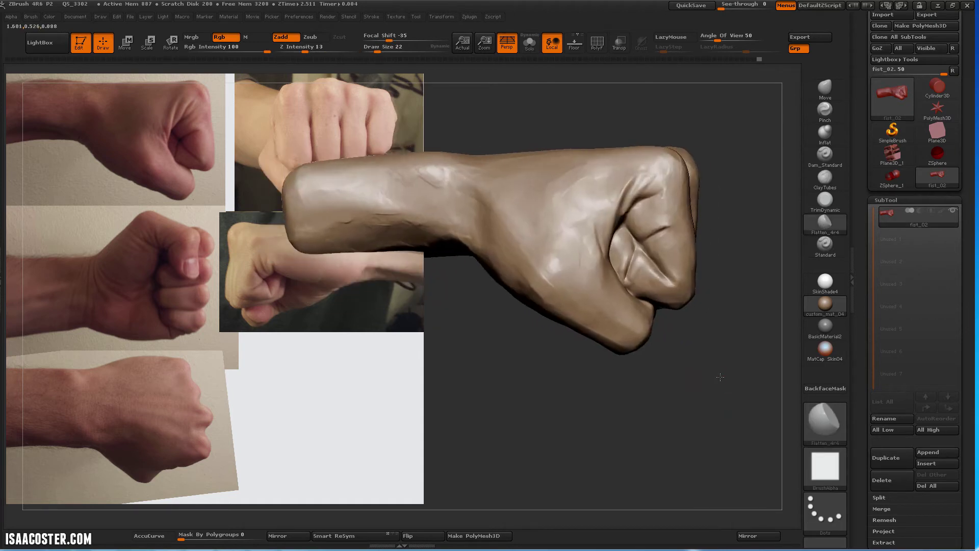
click(825, 134)
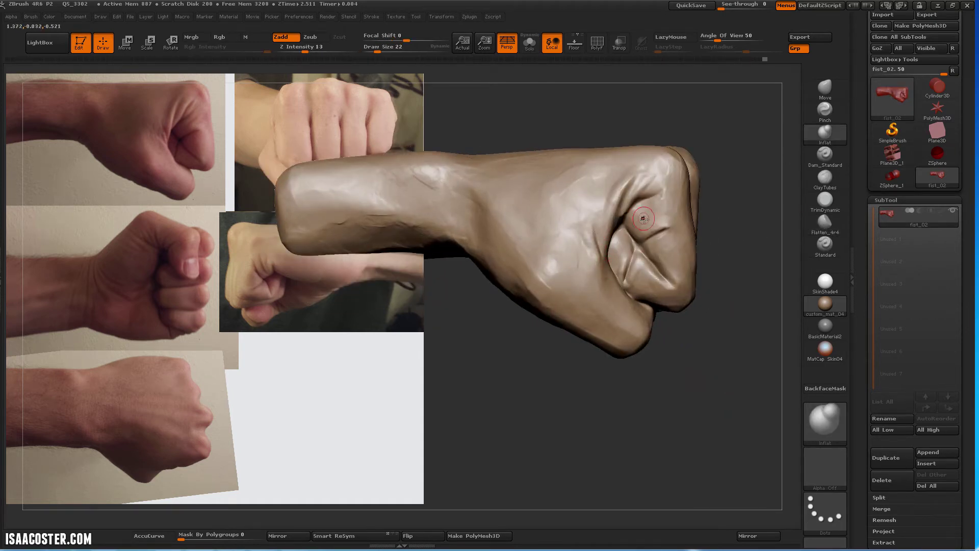
Switch between Flatten_4r4 and Move brushes while orbiting to a flat side view
key(b)
key(f)
key(l)
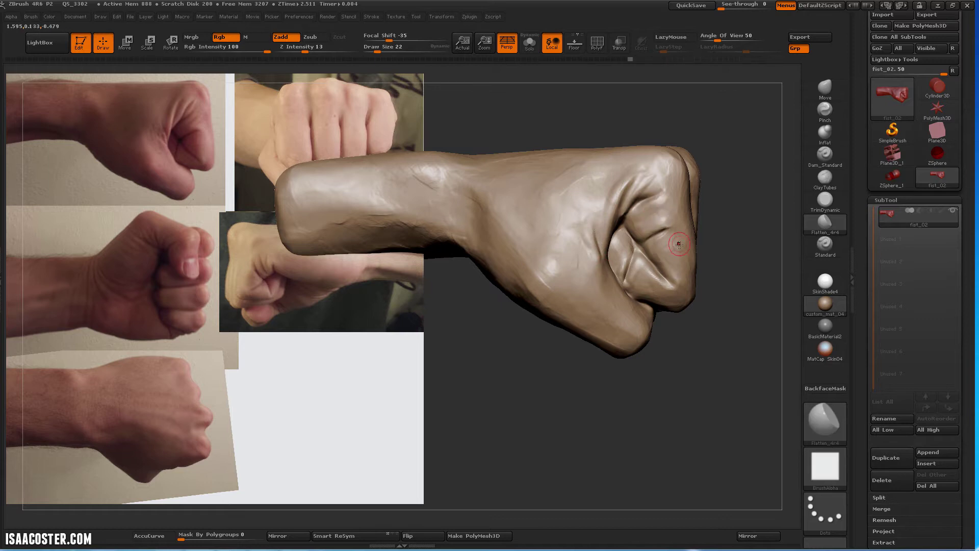
drag(755, 388, 669, 238)
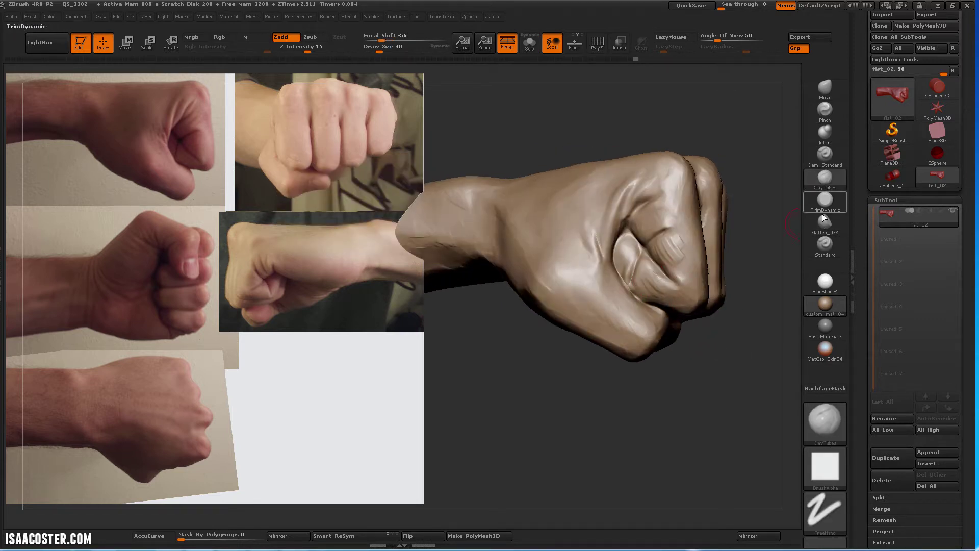
mouse_move(678, 361)
shift+mouse_down()
mouse_move(688, 356)
mouse_move(638, 306)
shift+mouse_up()
key(b)
key(m)
key(v)
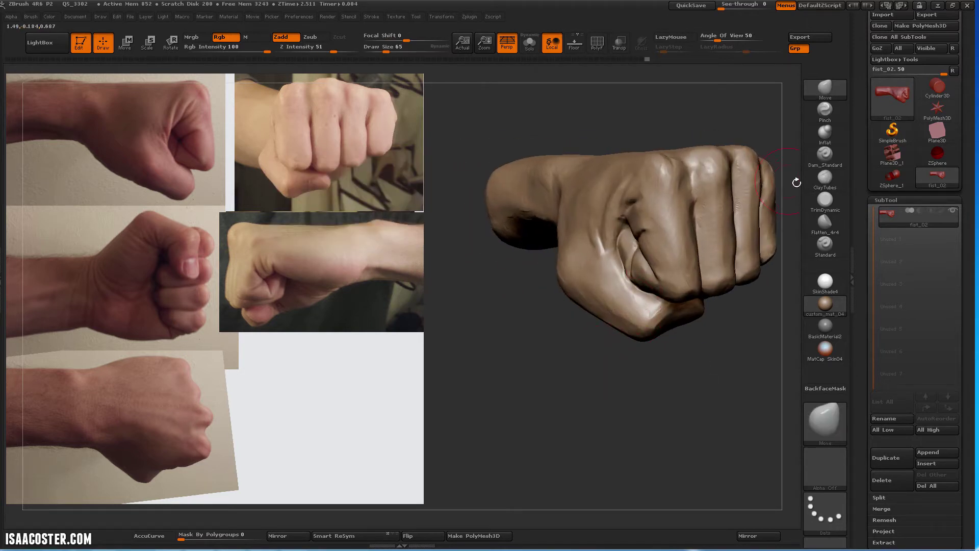
Flatten the side plane of the forearm with Flatten_4r4
key(b)
key(d)
key(s)
key(s)
drag(658, 372, 695, 360)
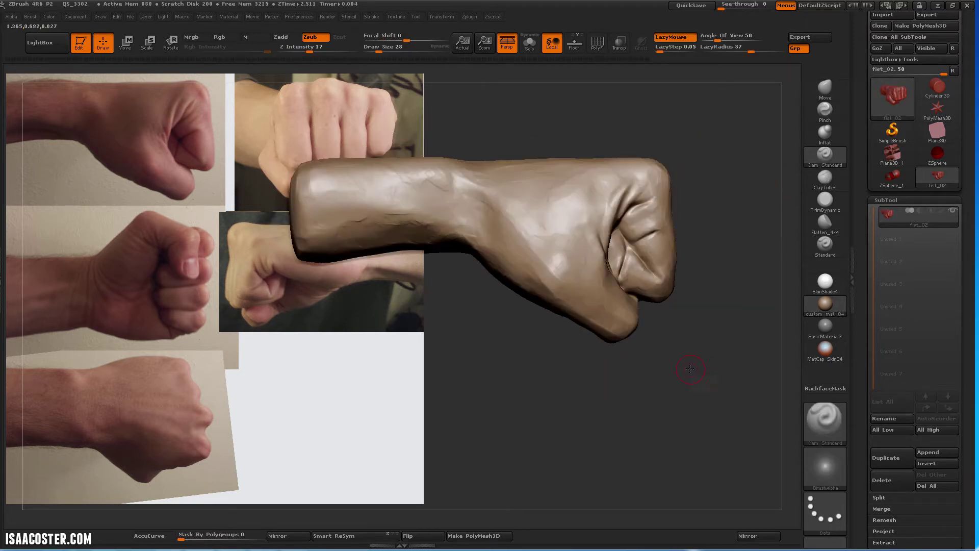
click(824, 221)
drag(568, 256, 630, 184)
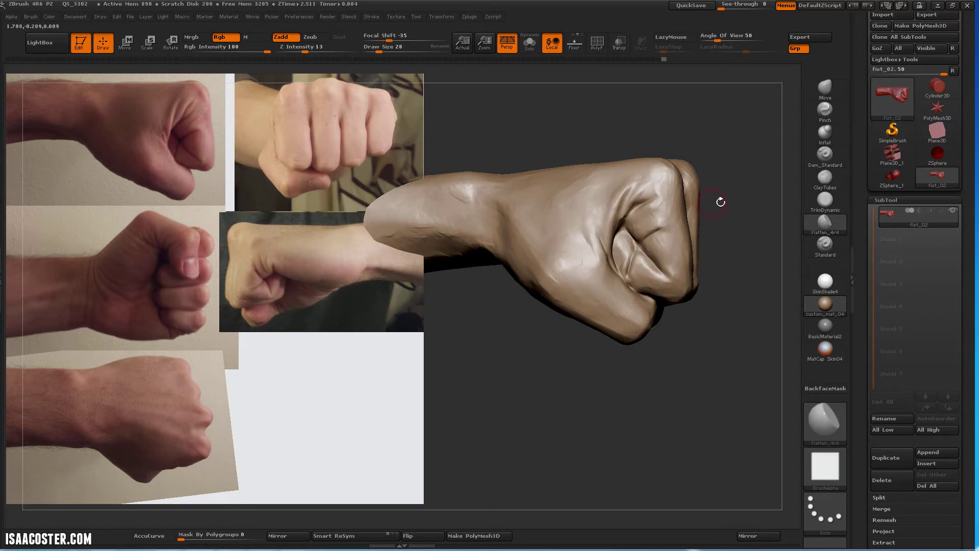
Lay ClayTubes strokes along the forearm and return to Flatten_4r4
mouse_move(721, 201)
mouse_down()
mouse_move(721, 345)
mouse_move(632, 322)
mouse_move(465, 255)
mouse_up()
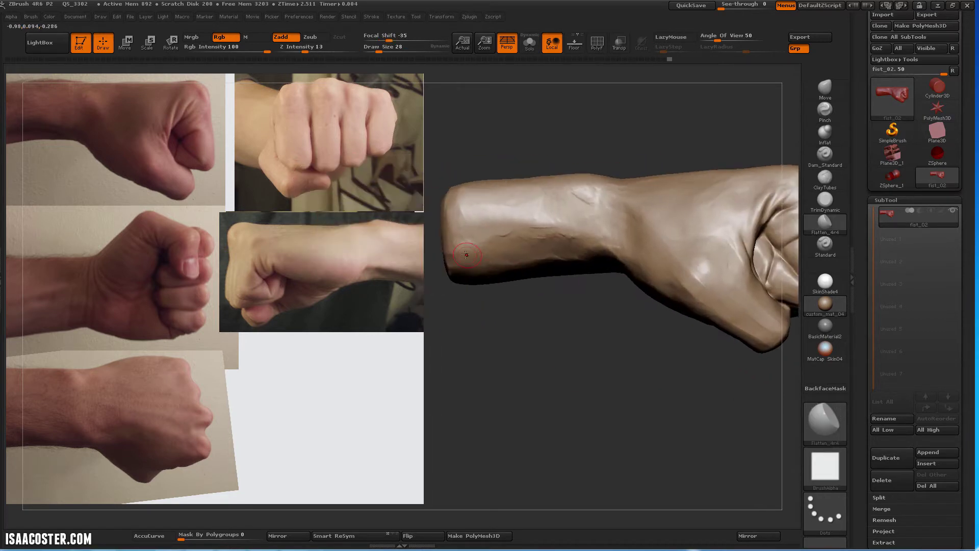
mouse_move(553, 246)
mouse_down()
mouse_move(559, 230)
mouse_move(735, 261)
mouse_move(668, 232)
mouse_up()
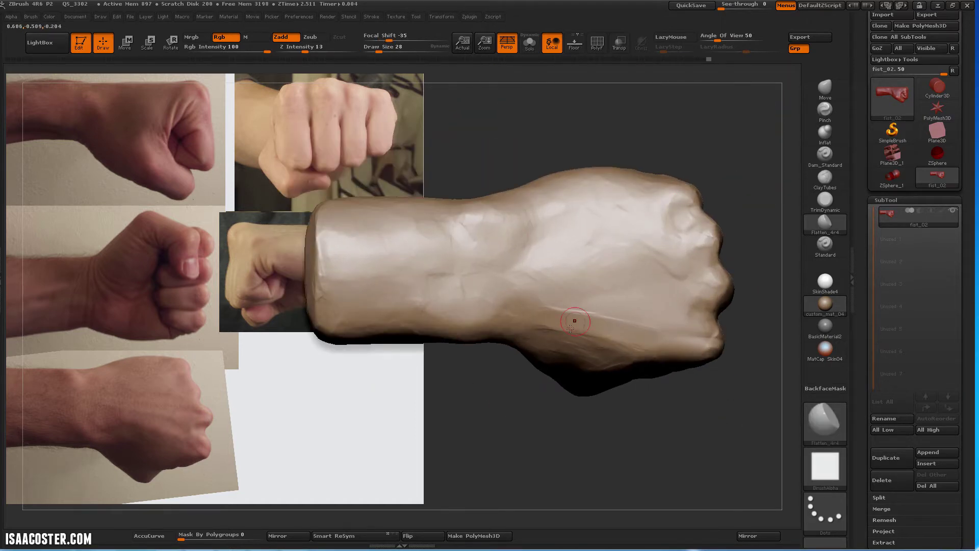
drag(679, 416, 529, 250)
click(825, 177)
mouse_move(462, 201)
mouse_down()
mouse_move(510, 227)
mouse_move(493, 258)
mouse_up()
click(829, 229)
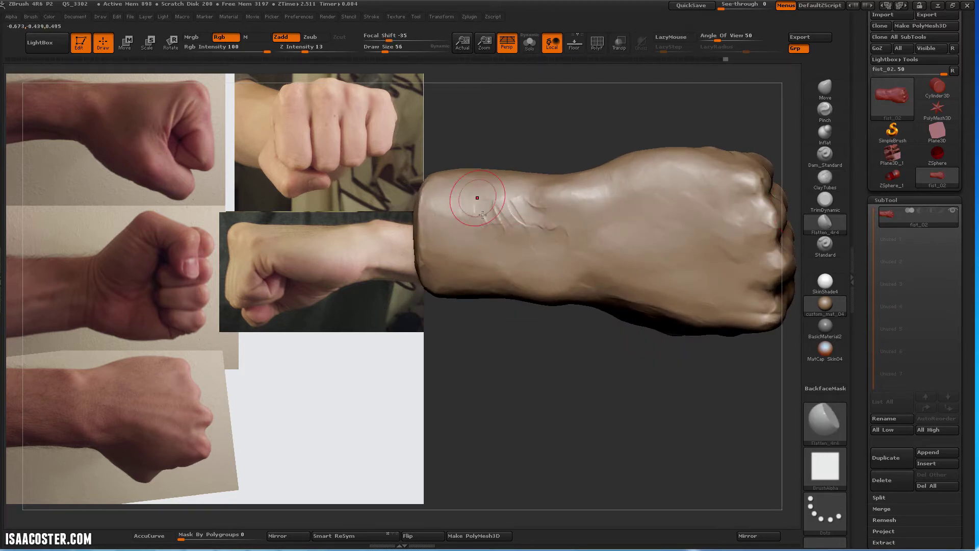
mouse_move(606, 296)
mouse_down()
mouse_move(626, 401)
mouse_move(663, 306)
mouse_up()
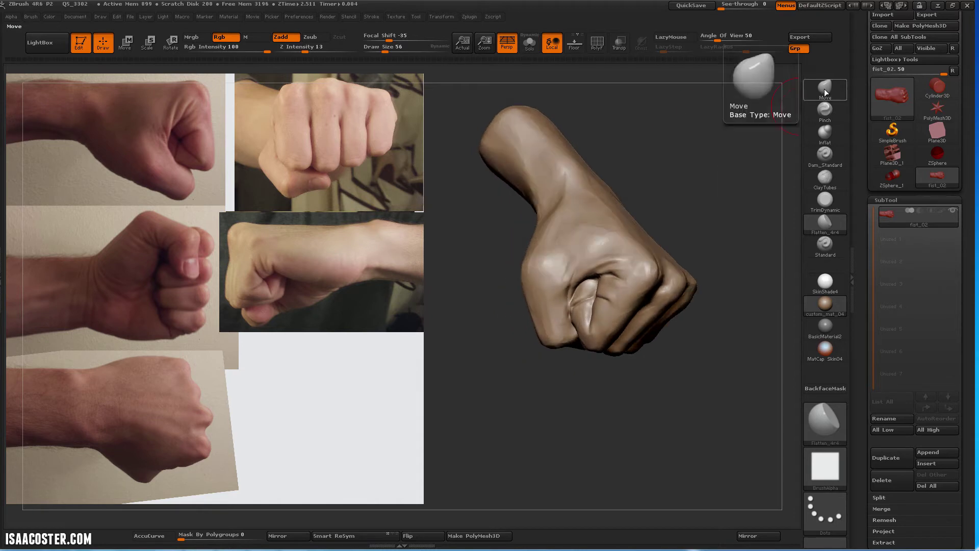
Refine the knuckles with Move, ClayTubes and Flatten_4r4, turning to the wrist side
click(825, 88)
drag(740, 169, 565, 216)
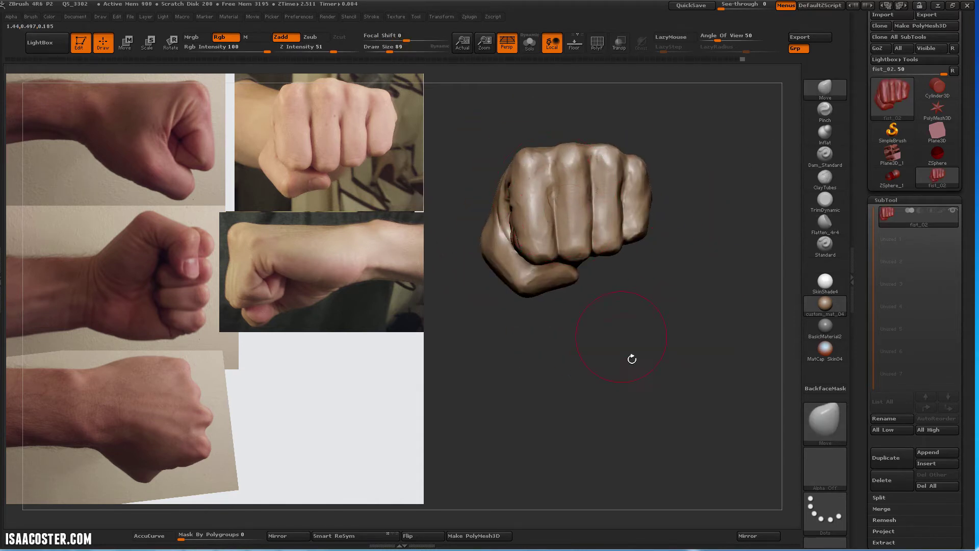
drag(632, 359, 683, 388)
click(824, 177)
drag(569, 257, 801, 217)
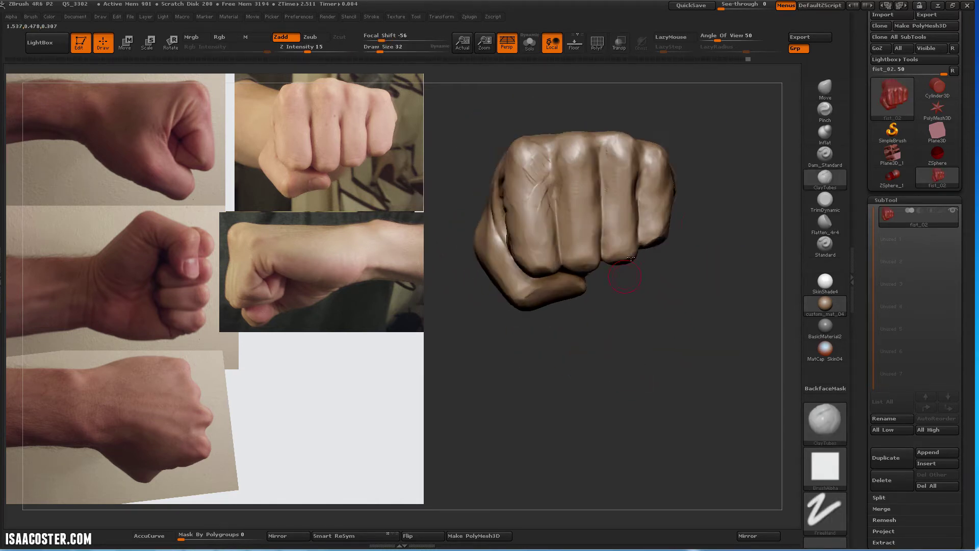
click(824, 222)
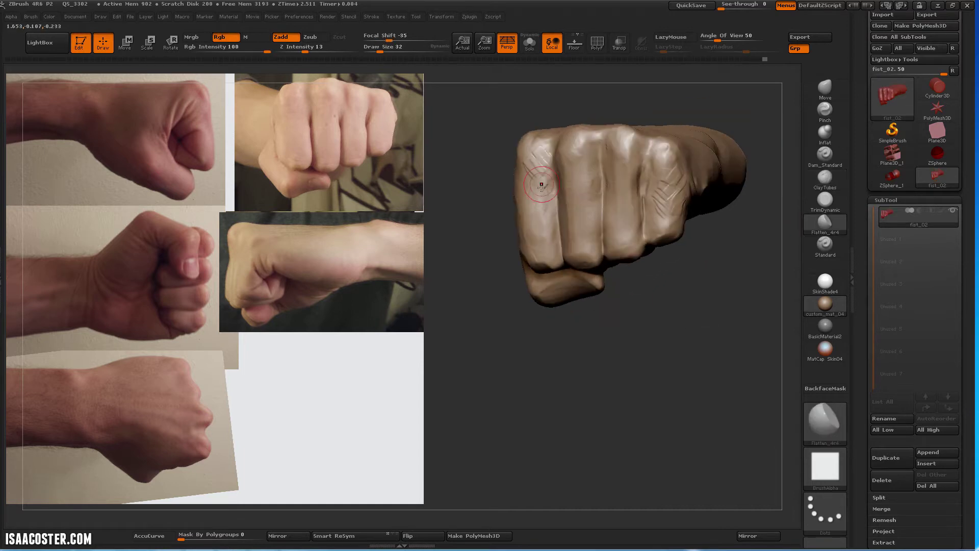
mouse_move(657, 198)
mouse_down()
mouse_move(670, 174)
mouse_move(733, 324)
mouse_move(703, 267)
mouse_move(582, 386)
mouse_move(604, 243)
mouse_move(511, 323)
mouse_up()
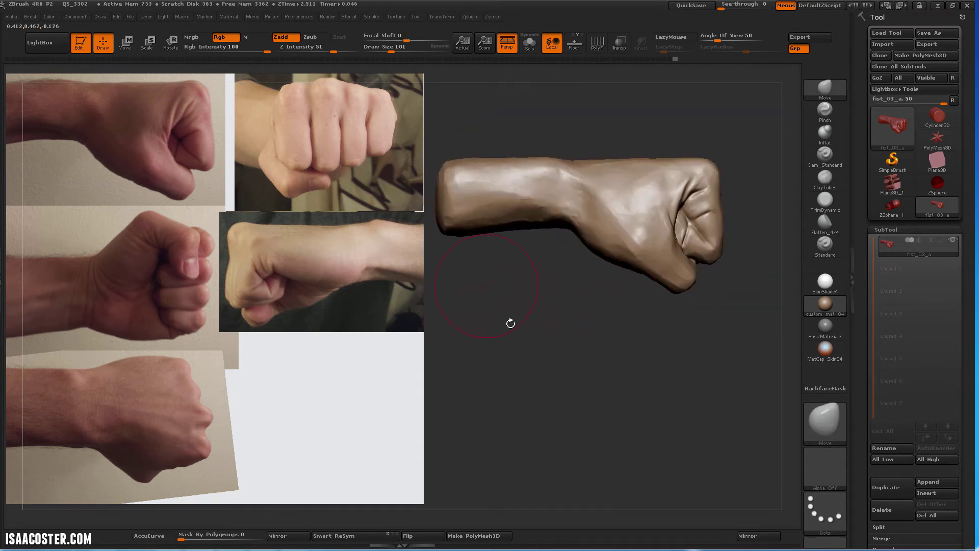
Build up ClayTubes strokes along the upper forearm
key(b)
key(c)
key(t)
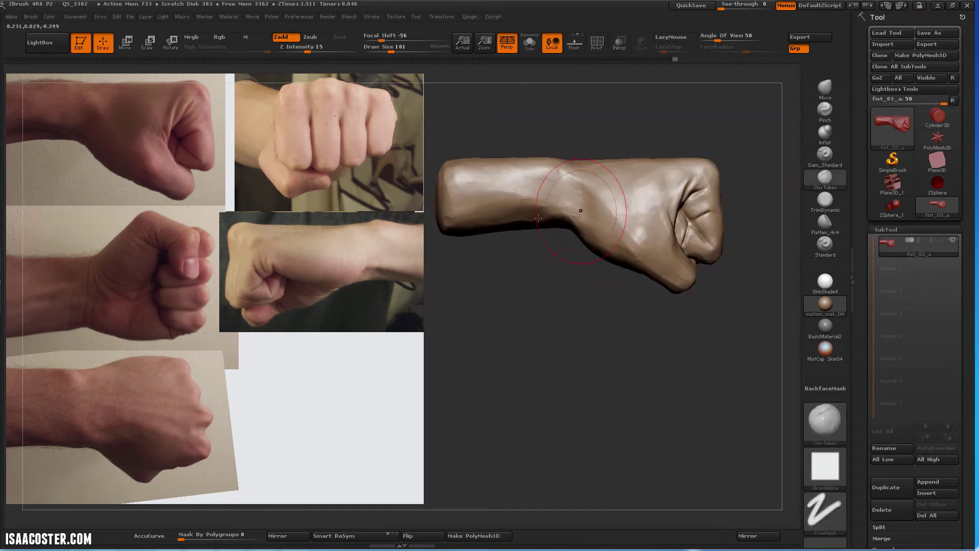
drag(506, 193, 479, 216)
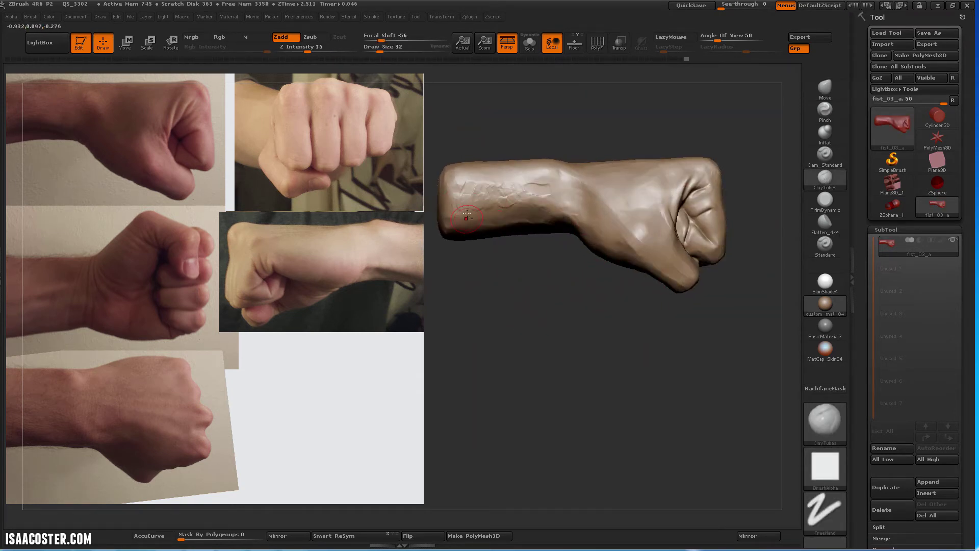
drag(540, 286, 636, 175)
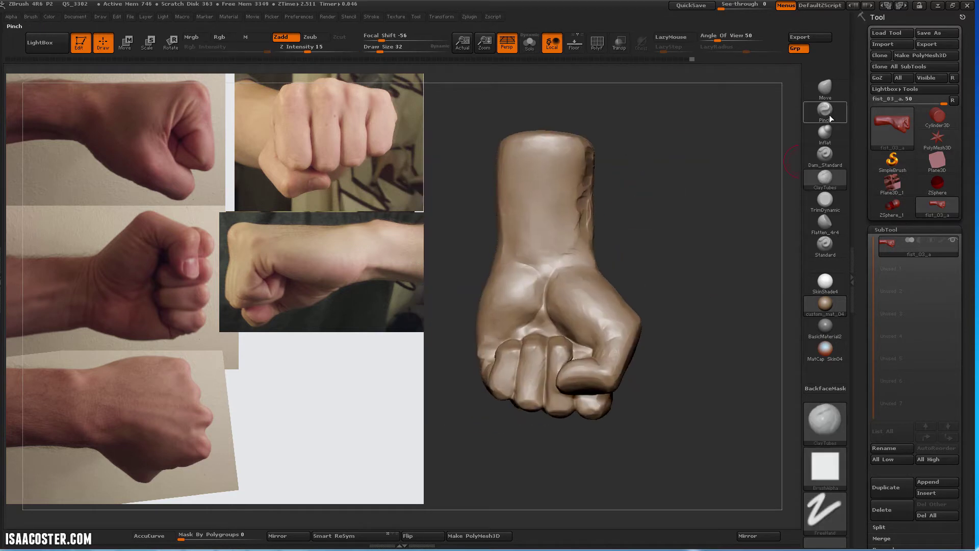
Flatten the forearm surface with Flatten_4r4 and check the wrist and thumb
click(825, 134)
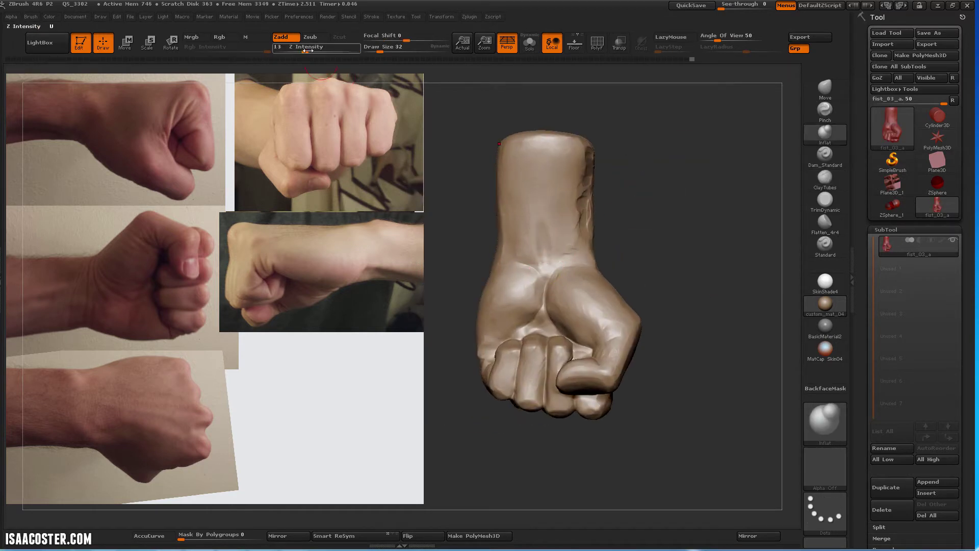
click(825, 223)
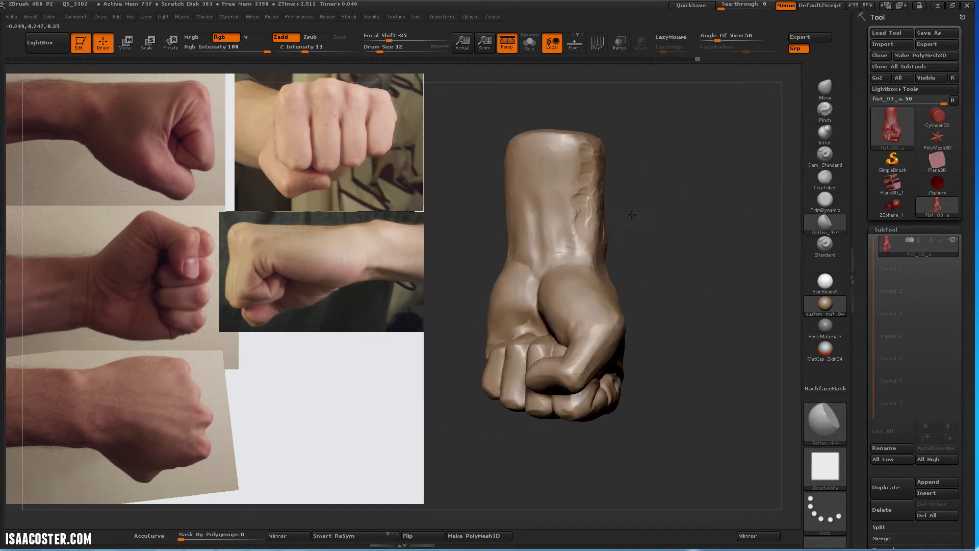
drag(662, 194, 566, 184)
drag(626, 203, 591, 170)
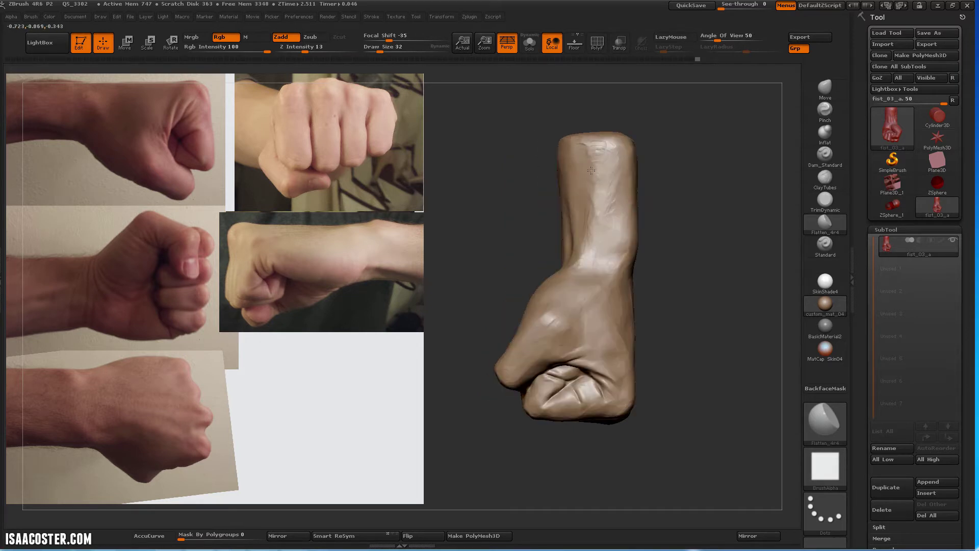
drag(611, 216, 611, 231)
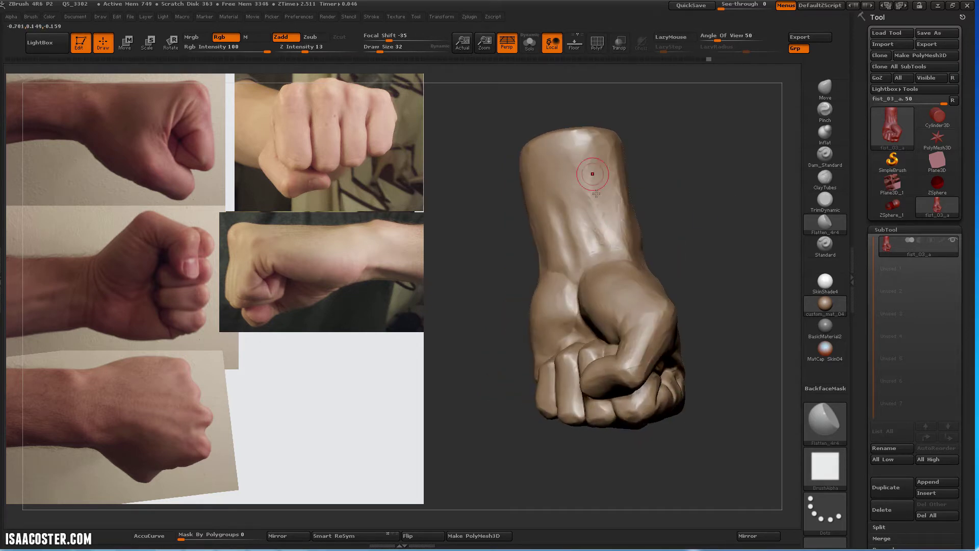
mouse_move(596, 193)
mouse_down()
mouse_move(585, 237)
mouse_move(558, 106)
mouse_up()
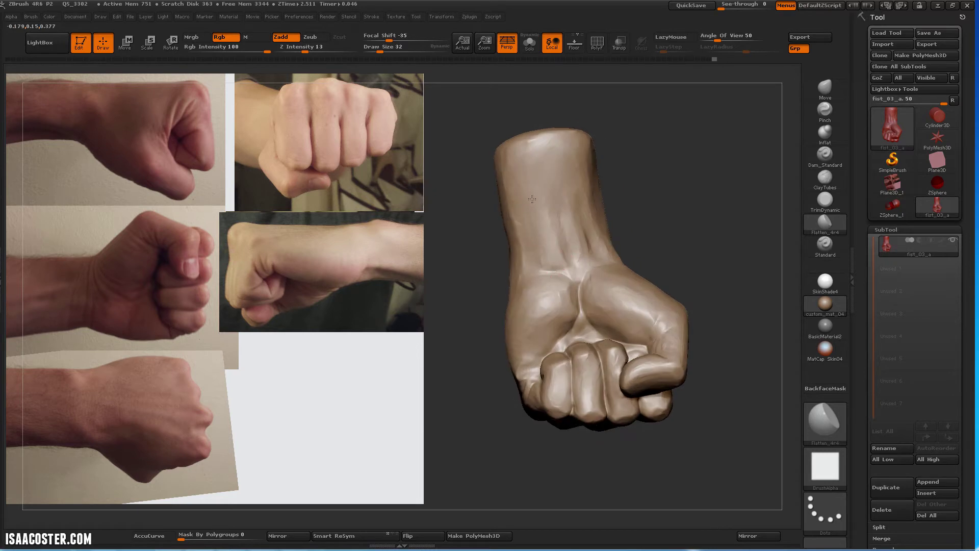
Frame a close side view of the forearm with Move and Dam_Standard ready
key(b)
key(m)
key(v)
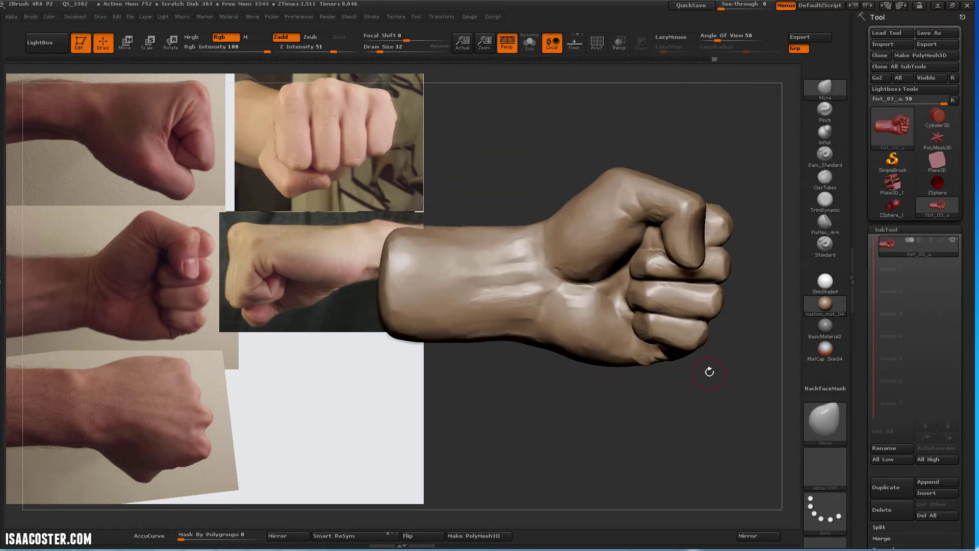
mouse_move(710, 400)
mouse_down()
mouse_move(525, 372)
mouse_move(567, 380)
mouse_move(612, 306)
mouse_up()
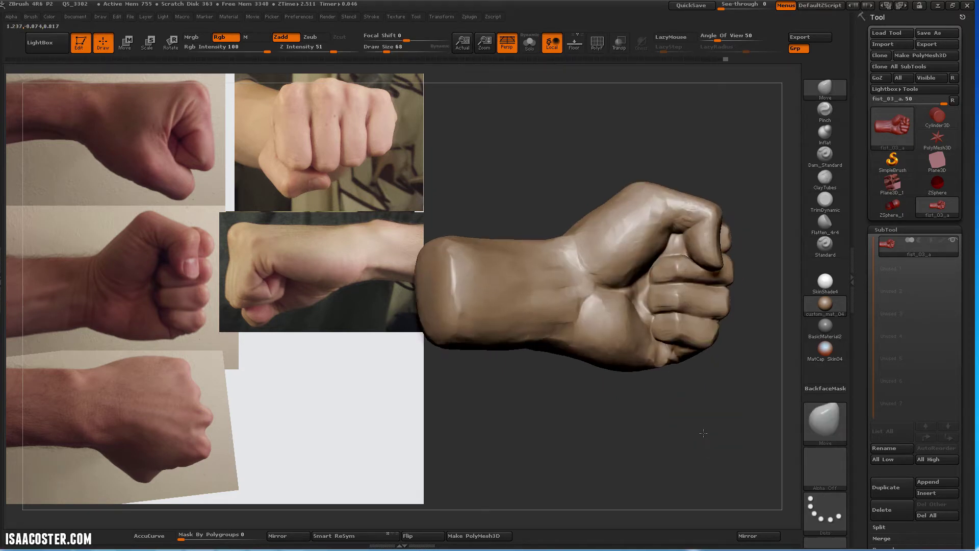
alt+drag(644, 274, 693, 224)
key(b)
key(d)
key(s)
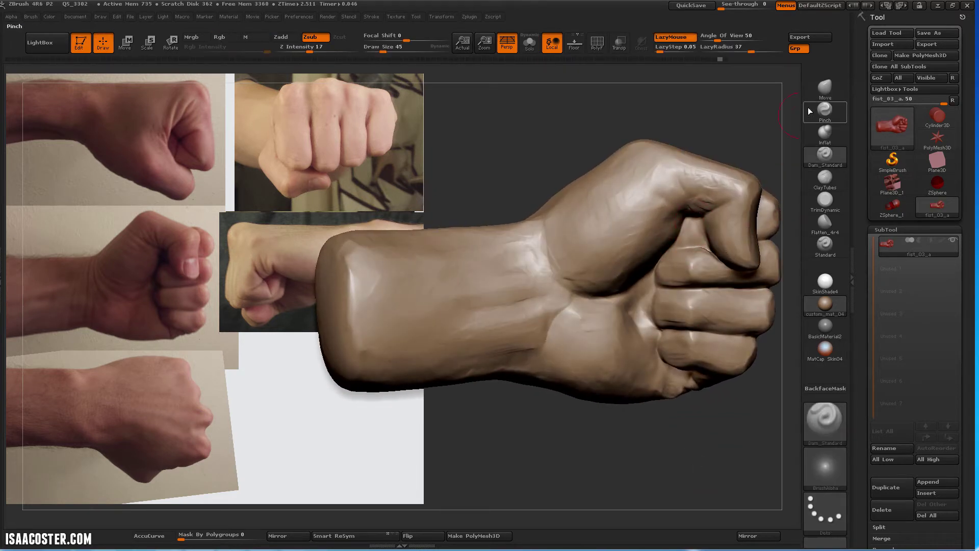
Add a small ClayTubes stroke near the thumb base
click(825, 177)
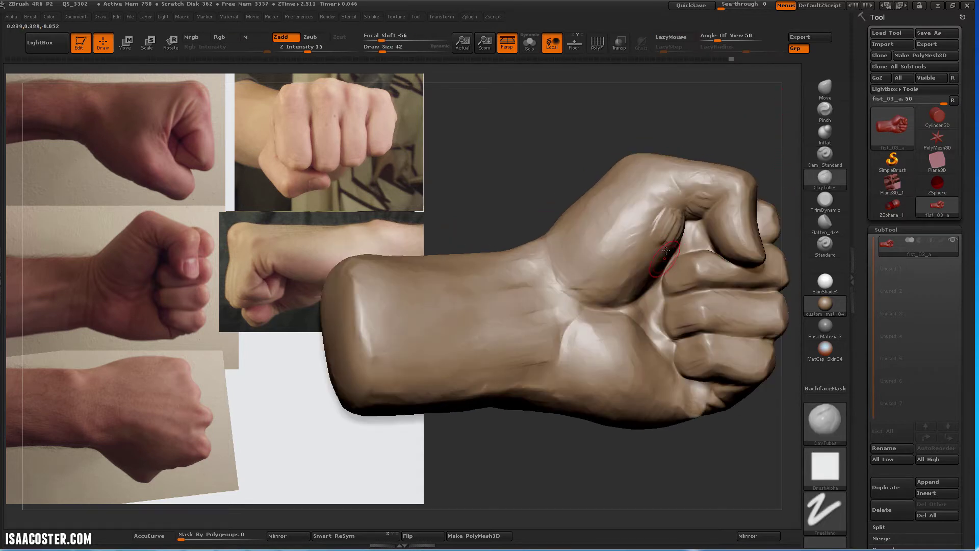
alt+drag(678, 225, 638, 286)
drag(614, 334, 639, 272)
key(b)
key(f)
key(l)
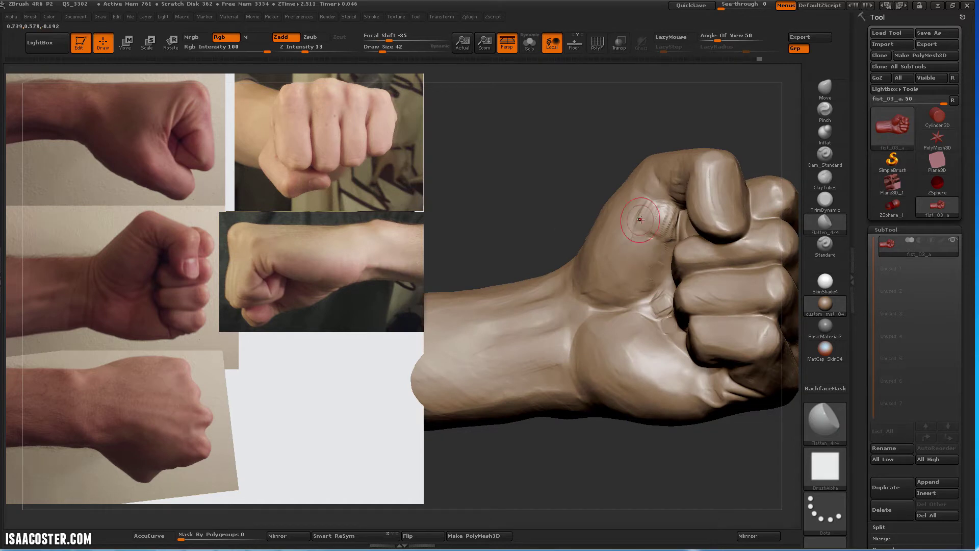
mouse_move(640, 219)
mouse_down()
mouse_move(676, 184)
mouse_move(704, 217)
mouse_up()
Flatten the area at the base of the thumb with Flatten_4r4
key(b)
key(c)
key(t)
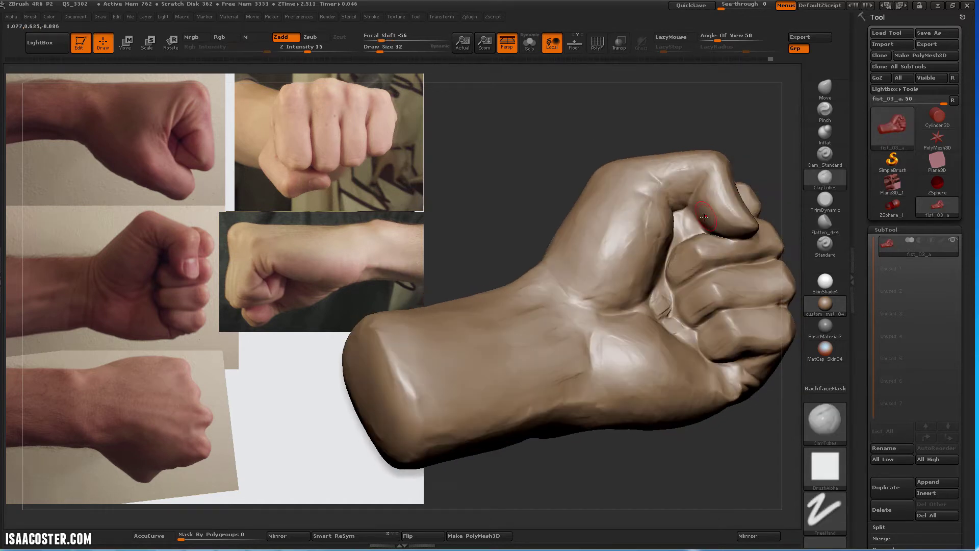
drag(795, 183, 787, 163)
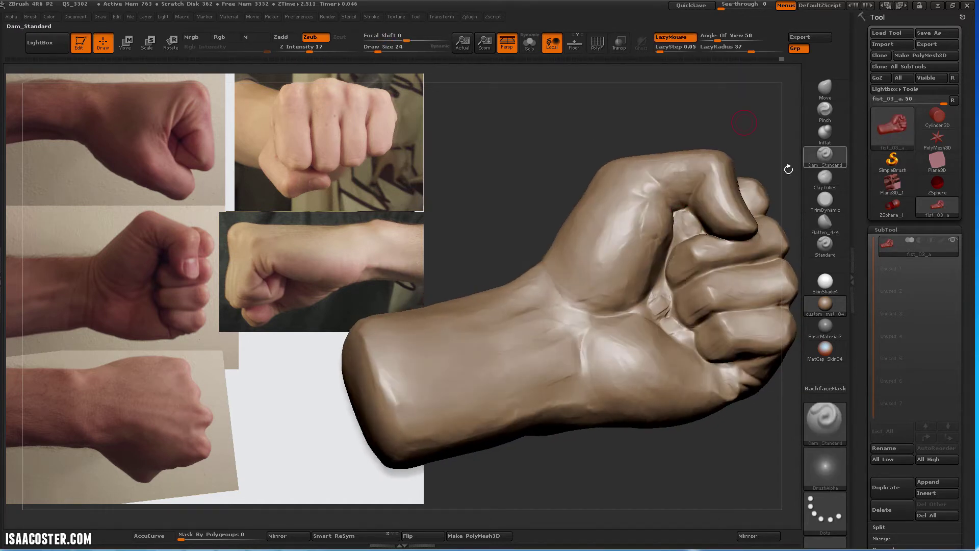
key(b)
key(d)
key(s)
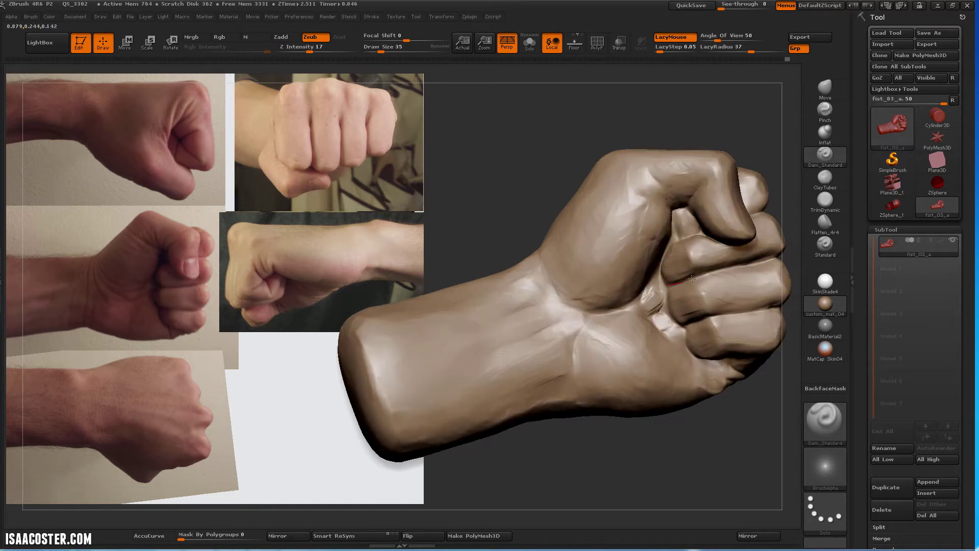
click(824, 222)
mouse_move(780, 223)
mouse_down()
mouse_move(722, 472)
mouse_move(664, 305)
mouse_up()
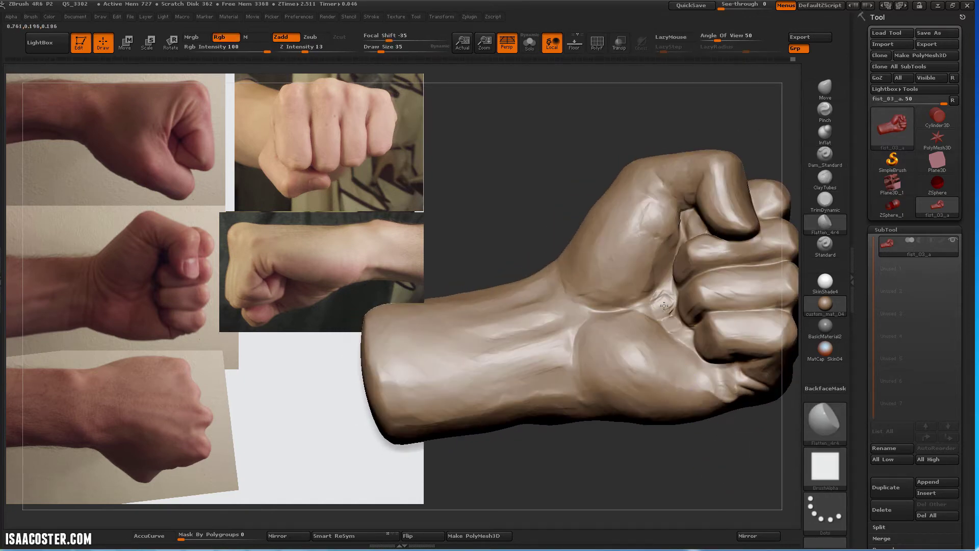
drag(721, 453, 644, 152)
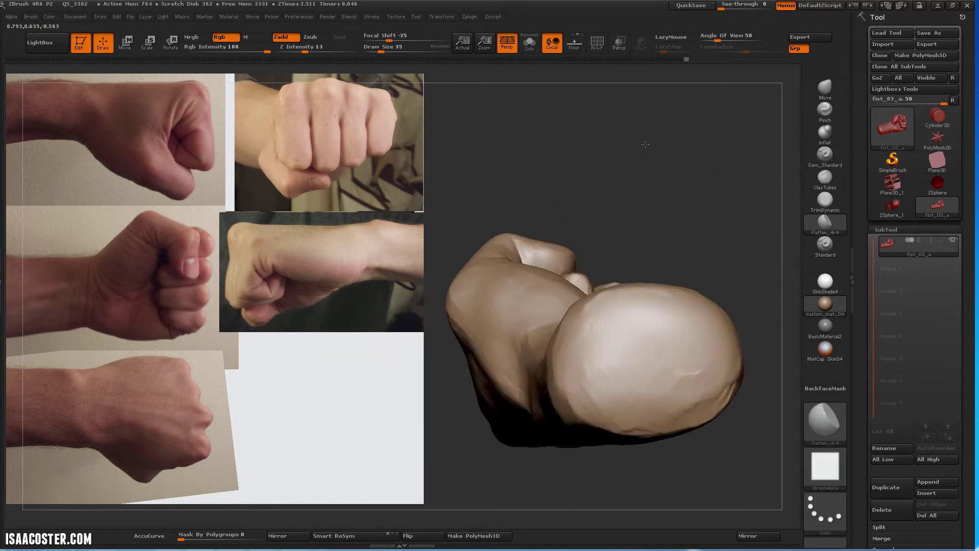
Carve creases between the curled fingers with Dam_Standard from a front-top view
key(b)
key(d)
key(s)
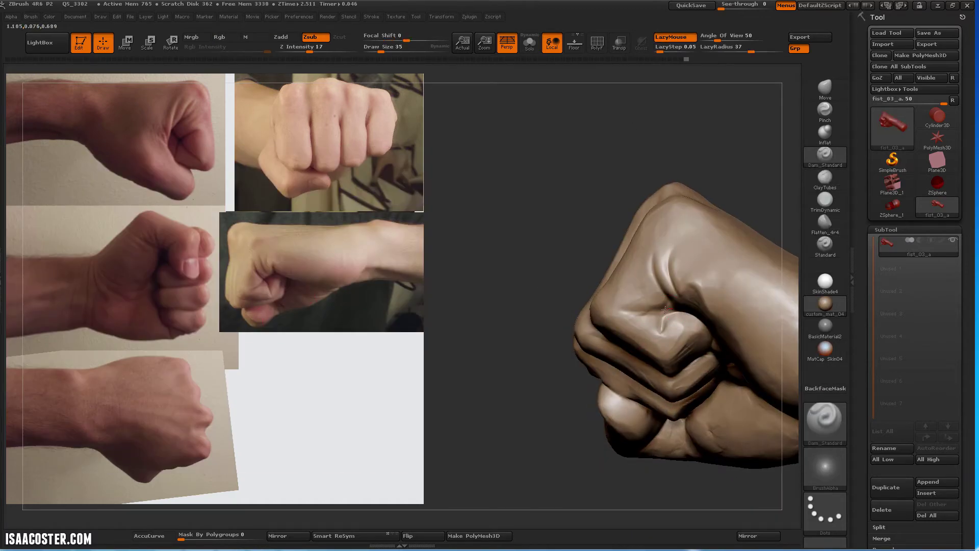
drag(665, 309, 657, 319)
mouse_move(635, 468)
mouse_down()
mouse_move(138, 309)
mouse_move(704, 282)
mouse_move(689, 284)
mouse_move(656, 203)
mouse_move(673, 417)
mouse_move(675, 353)
mouse_up()
key(b)
key(f)
key(l)
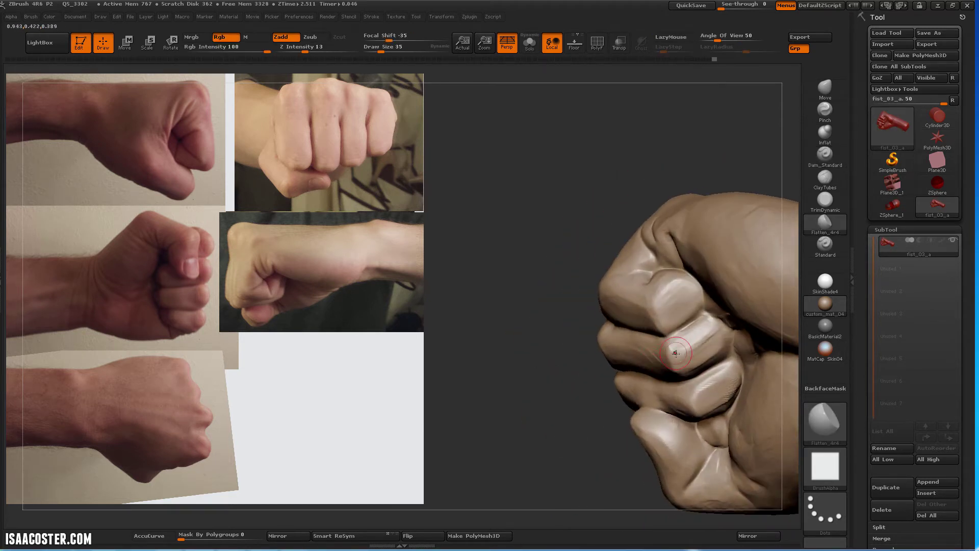
Flatten the knuckle planes, alternating Dam_Standard, Flatten_4r4 and Inflat
key(b)
key(d)
key(s)
drag(739, 361, 663, 326)
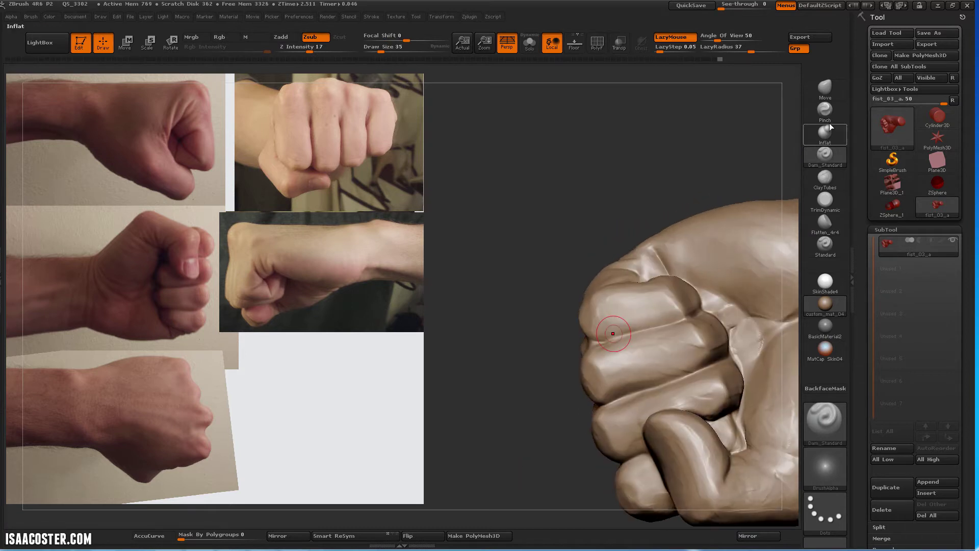
click(825, 221)
mouse_move(657, 219)
mouse_down()
mouse_move(638, 172)
mouse_move(629, 267)
mouse_move(720, 275)
mouse_up()
key(b)
key(i)
key(n)
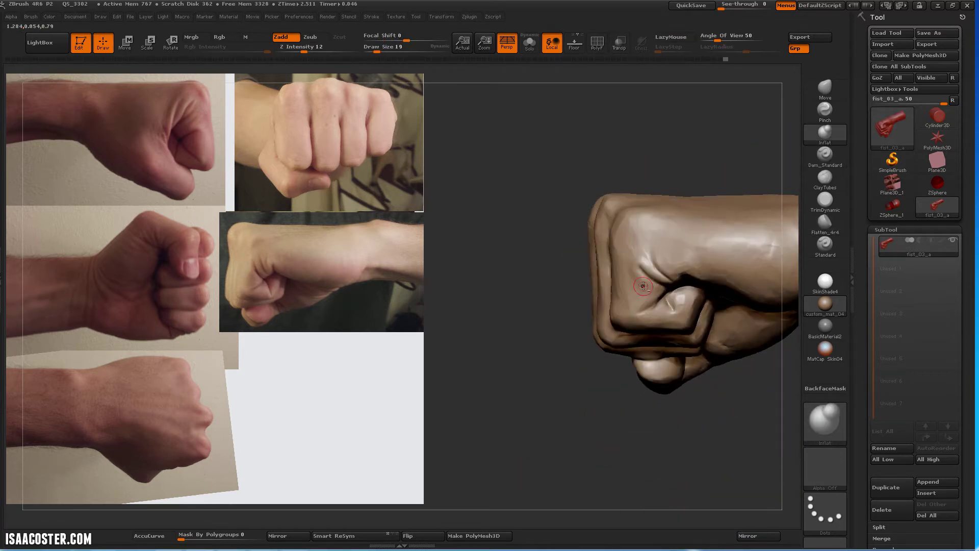
click(825, 222)
drag(616, 138, 616, 197)
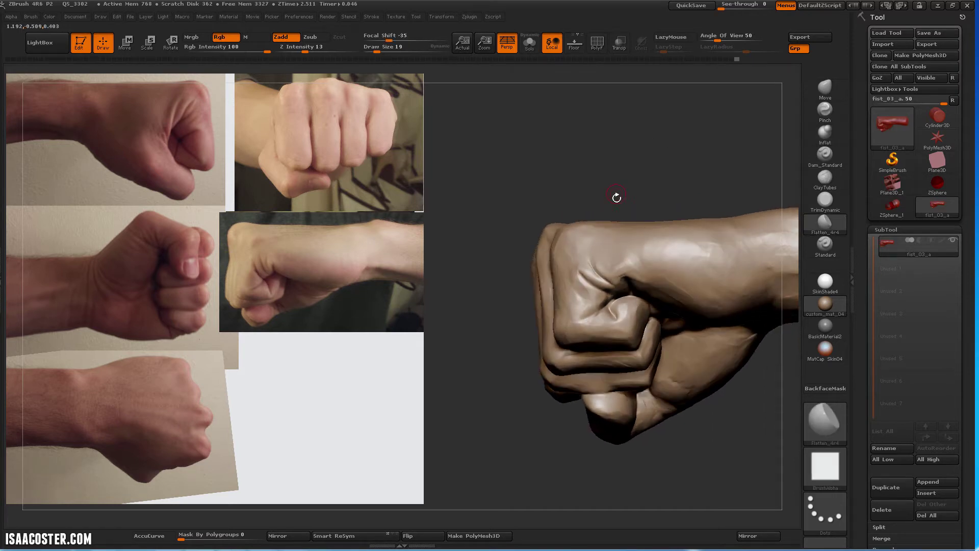
Deepen the crease around the thumb with Dam_Standard and Inflat in side view
key(b)
key(d)
key(s)
drag(639, 296, 704, 285)
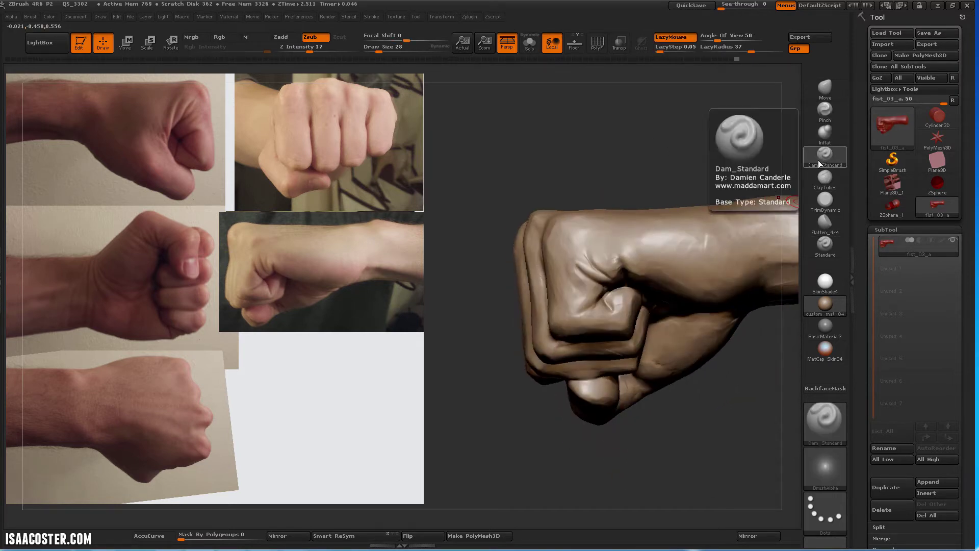
click(825, 133)
key(s)
drag(643, 280, 716, 222)
Work the back of the hand with Move and Inflat at Draw Size 30
key(b)
key(m)
key(v)
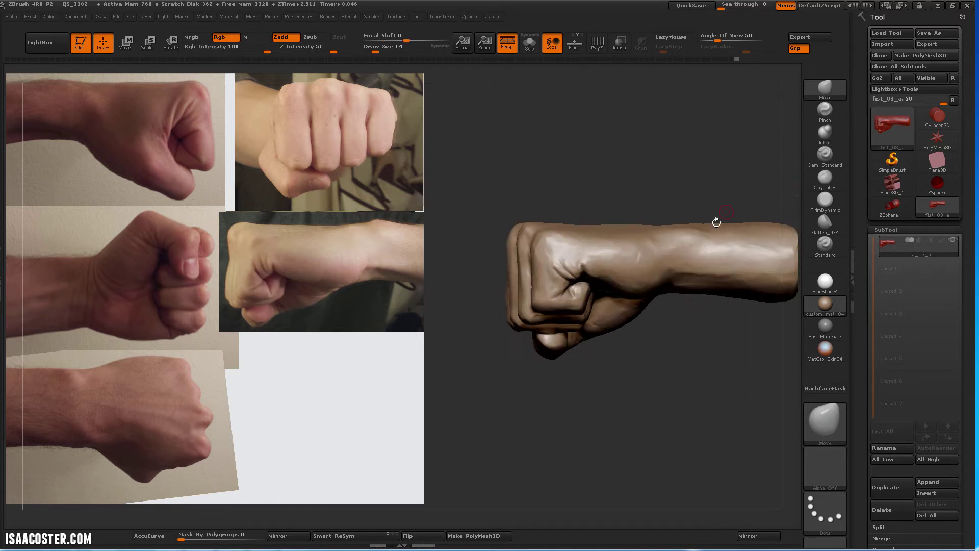
drag(662, 267, 590, 158)
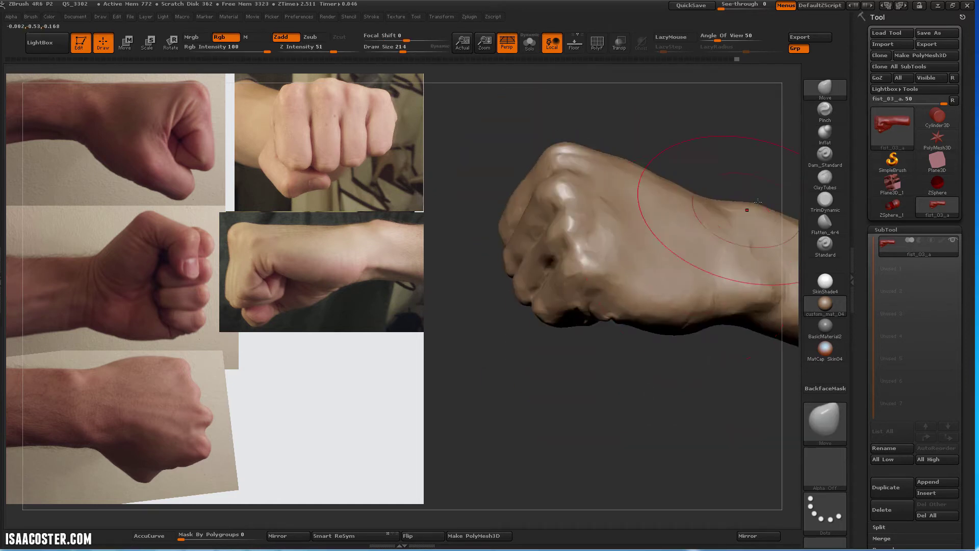
key(b)
key(i)
key(n)
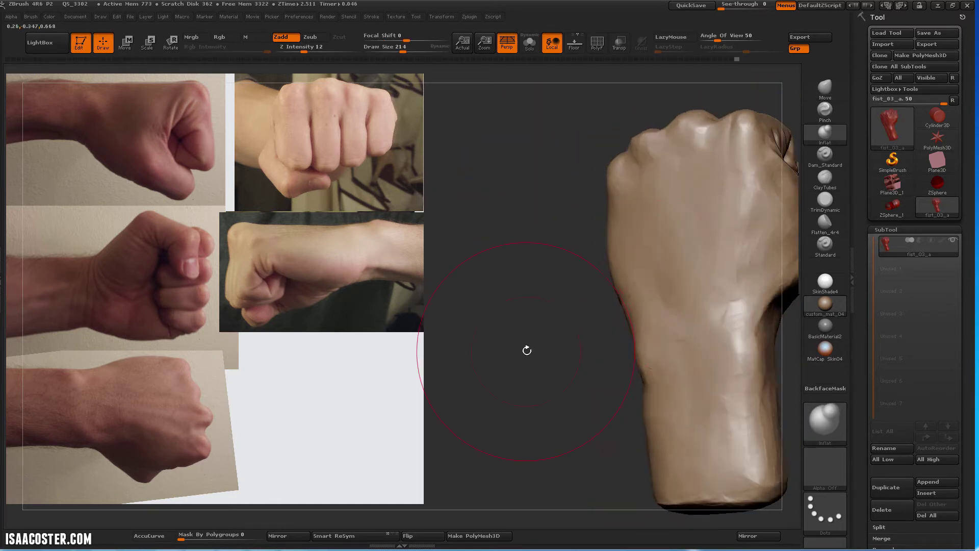
mouse_move(527, 348)
mouse_down()
mouse_move(718, 328)
mouse_move(500, 380)
mouse_up()
text(s30)
key(Return)
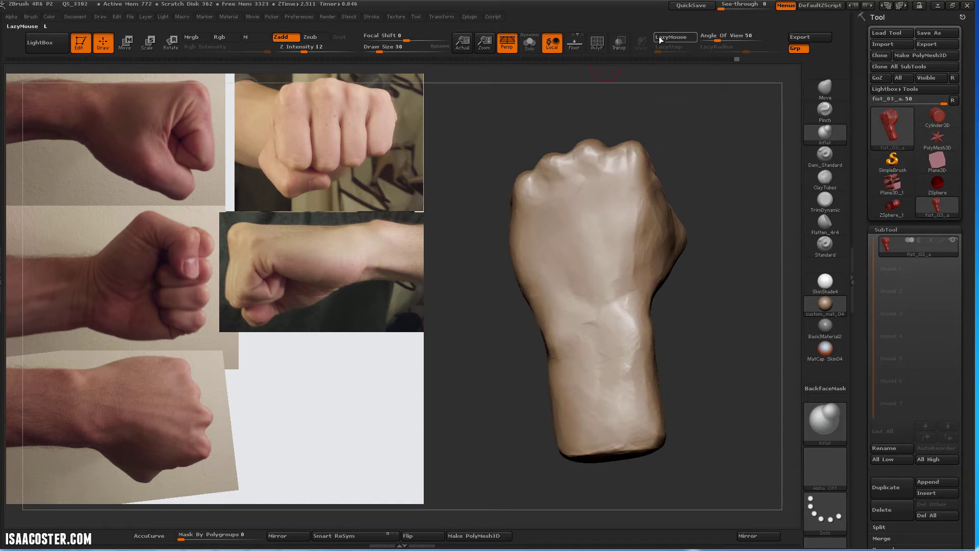
Refine the wrist in side profile, changing Draw Size to 15, 28 and 22
drag(619, 235, 641, 288)
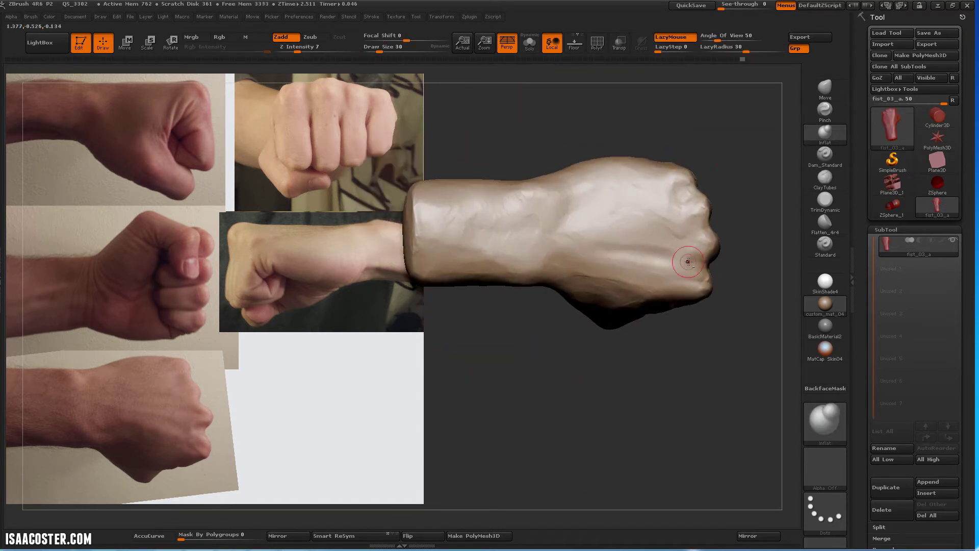
key(bracketleft)
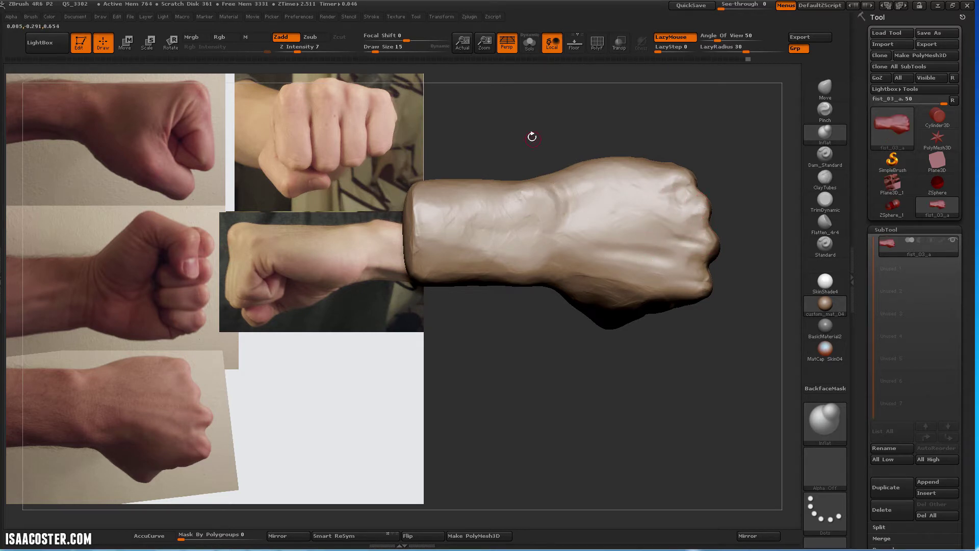
key(s)
drag(546, 247, 527, 251)
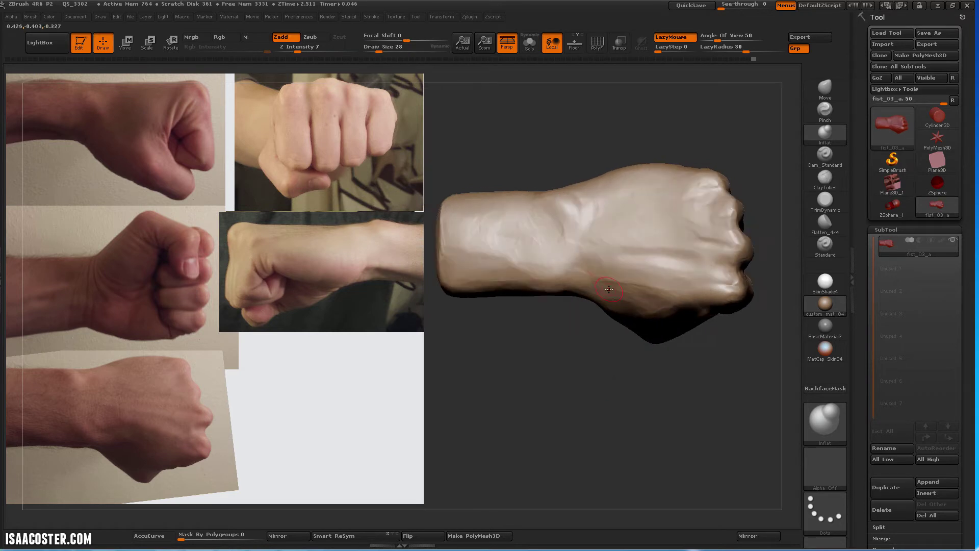
key(s)
drag(592, 264, 581, 263)
mouse_move(612, 352)
mouse_down()
mouse_move(606, 364)
mouse_move(565, 198)
mouse_up()
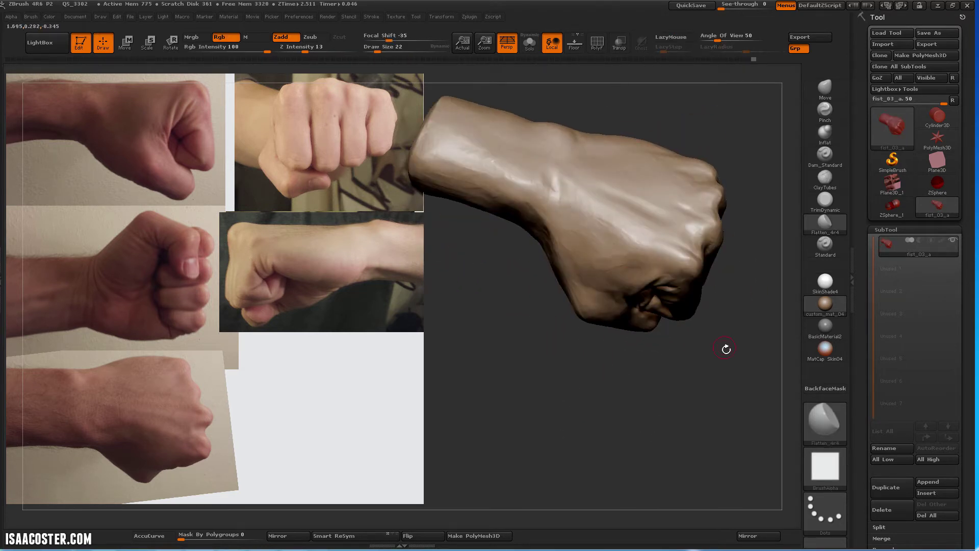
Turn the knuckles toward the view and build up clay over them with ClayTubes
drag(726, 348, 623, 246)
mouse_move(615, 208)
mouse_down()
mouse_move(605, 284)
mouse_move(672, 264)
mouse_move(682, 424)
mouse_move(694, 238)
mouse_up()
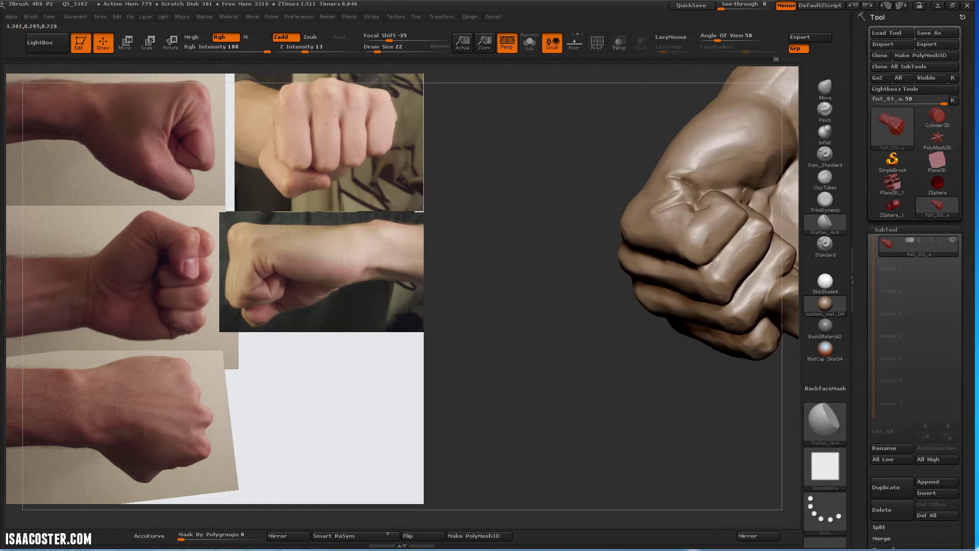
drag(693, 396, 702, 251)
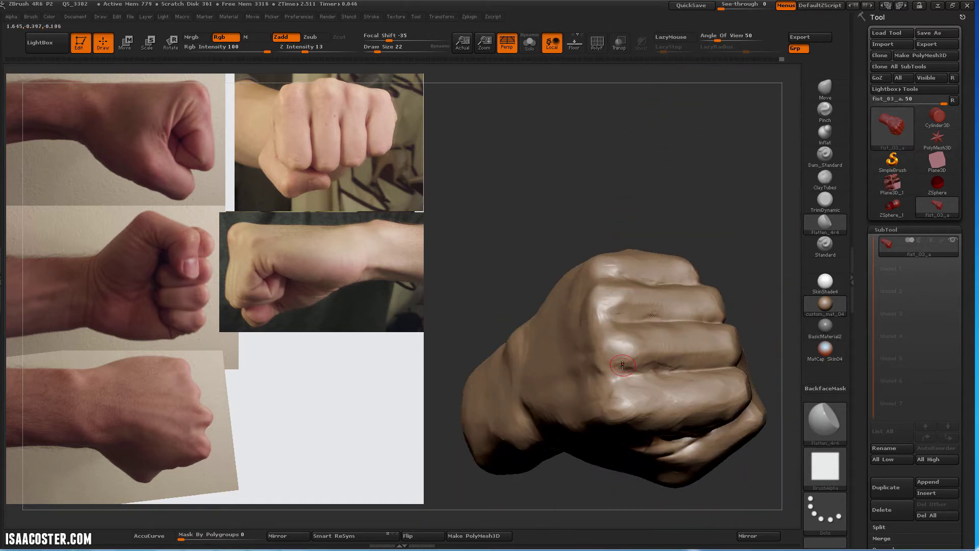
mouse_move(693, 399)
mouse_down()
mouse_move(671, 354)
mouse_move(702, 307)
mouse_move(563, 253)
mouse_up()
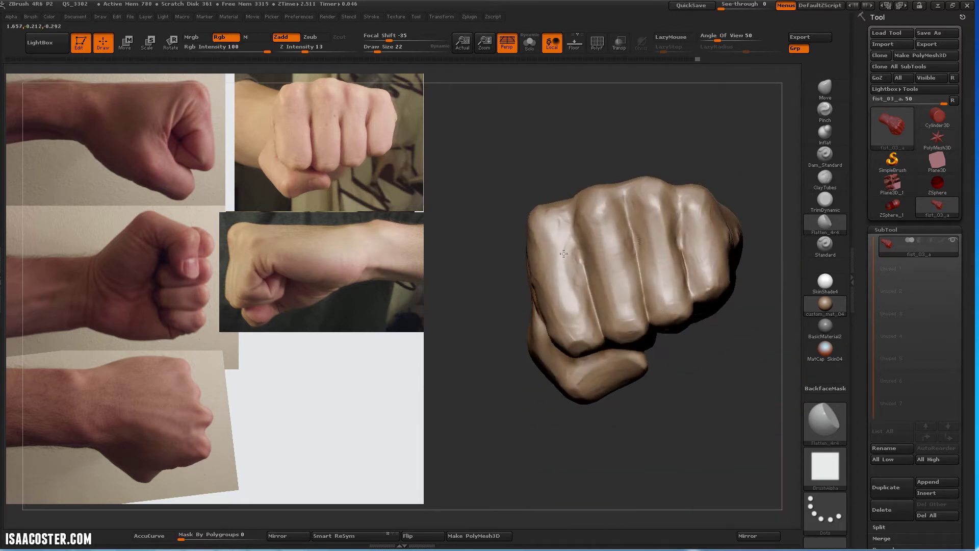
key(b)
key(c)
key(t)
mouse_move(581, 151)
mouse_down()
mouse_move(571, 221)
mouse_move(601, 274)
mouse_up()
Carve a groove between two fingers with Dam_Standard
key(b)
key(d)
key(s)
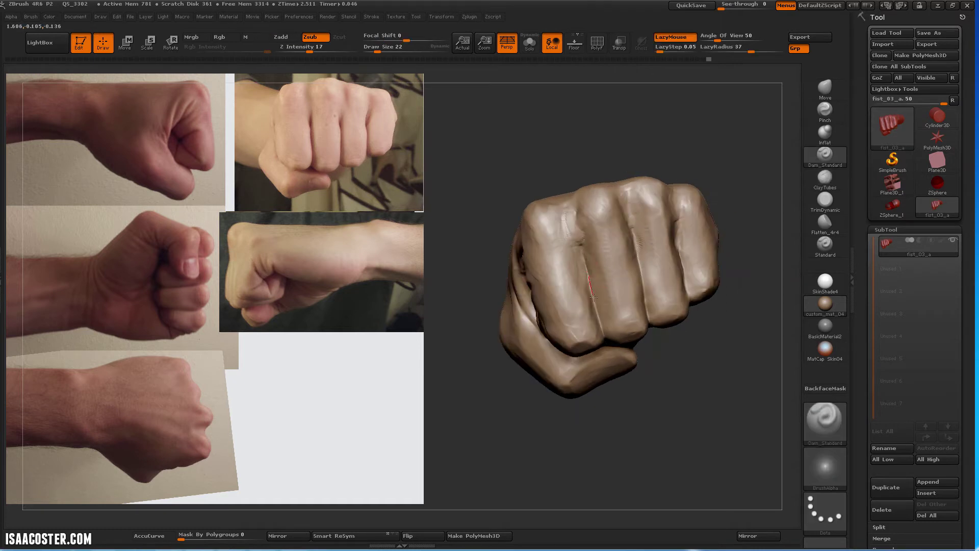
drag(604, 334, 706, 273)
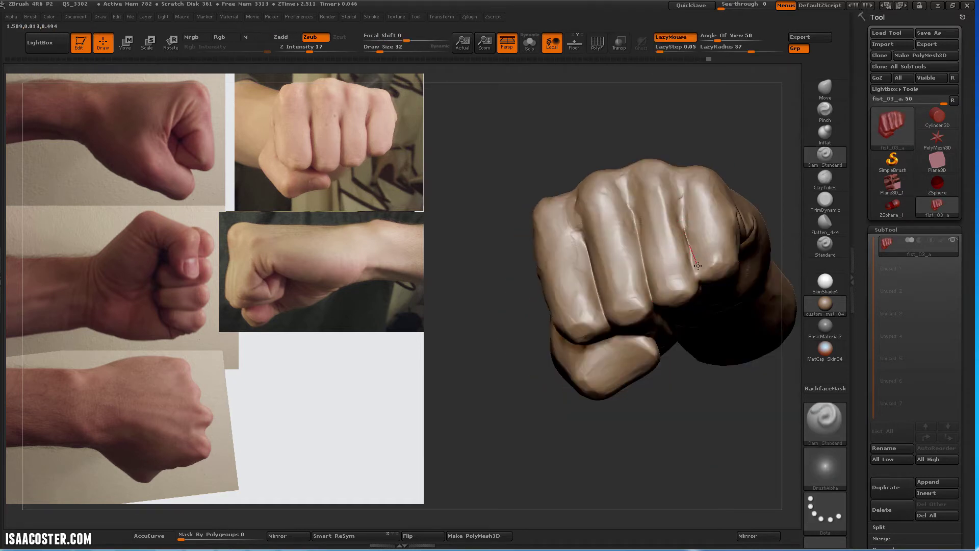
Nudge the knuckle shapes into place with Move and flatten their tops
key(b)
key(m)
key(v)
mouse_move(605, 153)
mouse_down()
mouse_move(730, 288)
mouse_move(724, 333)
mouse_up()
key(b)
key(f)
key(l)
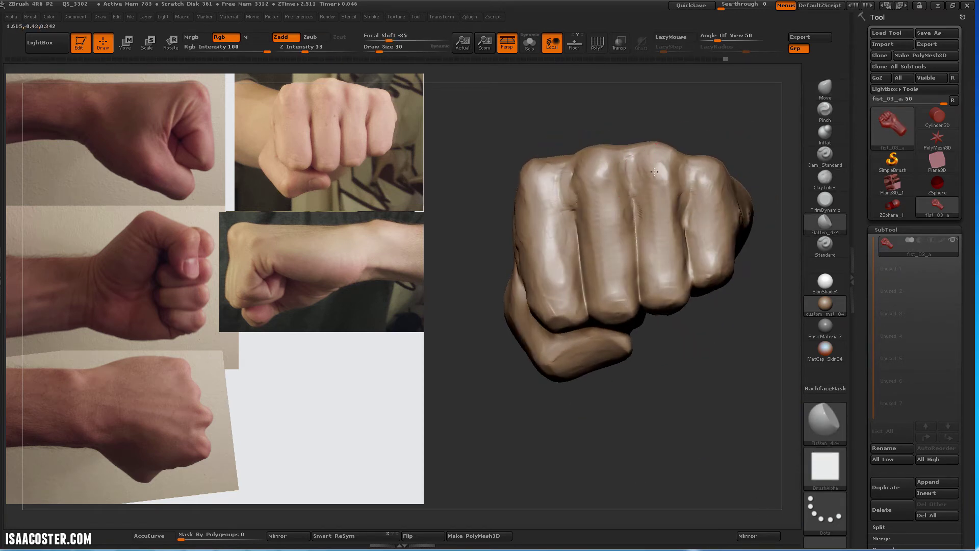
mouse_move(655, 166)
mouse_down()
mouse_move(672, 169)
mouse_move(678, 214)
mouse_up()
Deepen the groove between the fingers with Dam_Standard
key(b)
key(d)
key(s)
key(b)
key(c)
key(t)
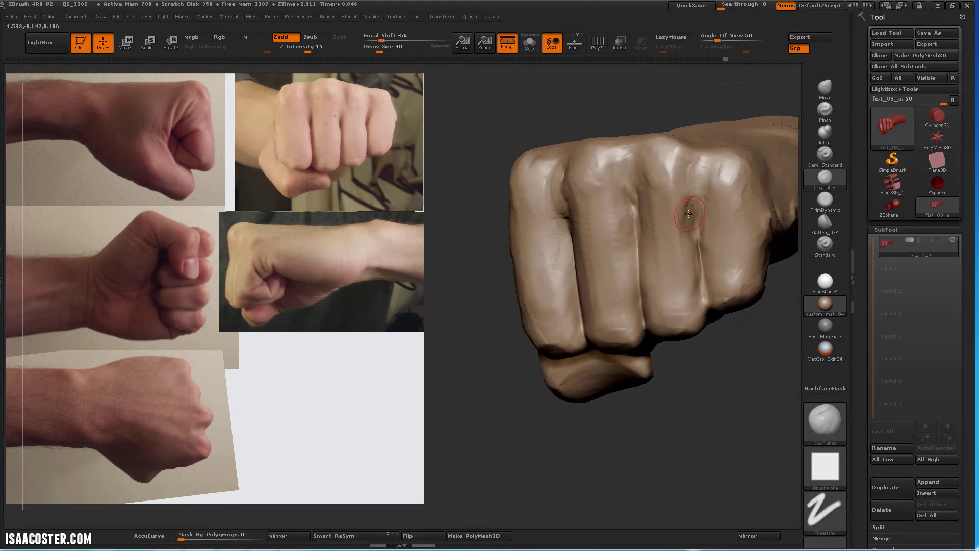
key(b)
key(d)
key(s)
drag(780, 240, 749, 255)
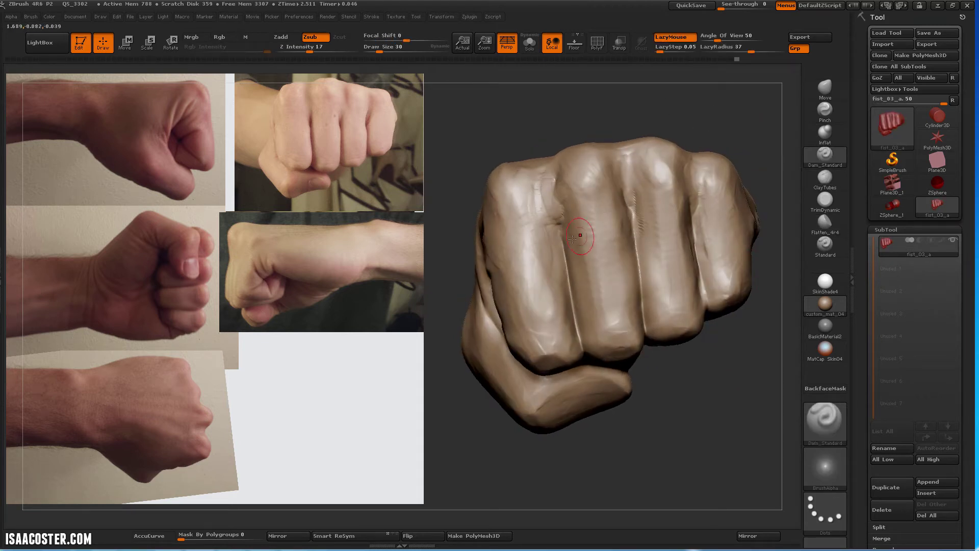
Check the knuckles from three-quarter and straight-on views, switching between ClayTubes and Flatten
drag(564, 218, 515, 198)
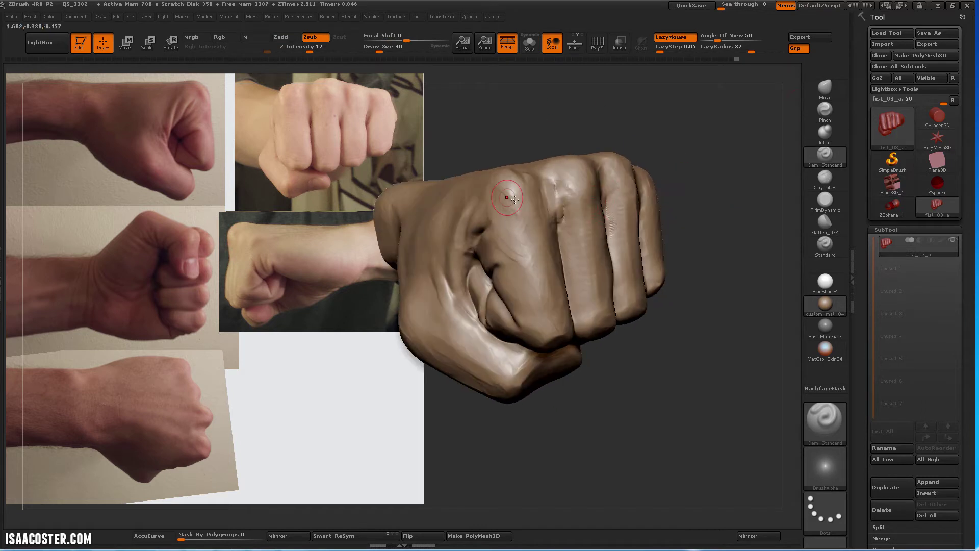
click(825, 178)
mouse_move(713, 398)
mouse_down()
mouse_move(703, 388)
mouse_move(688, 408)
mouse_move(704, 418)
mouse_move(675, 379)
mouse_move(638, 357)
mouse_move(560, 200)
mouse_up()
key(b)
key(f)
key(l)
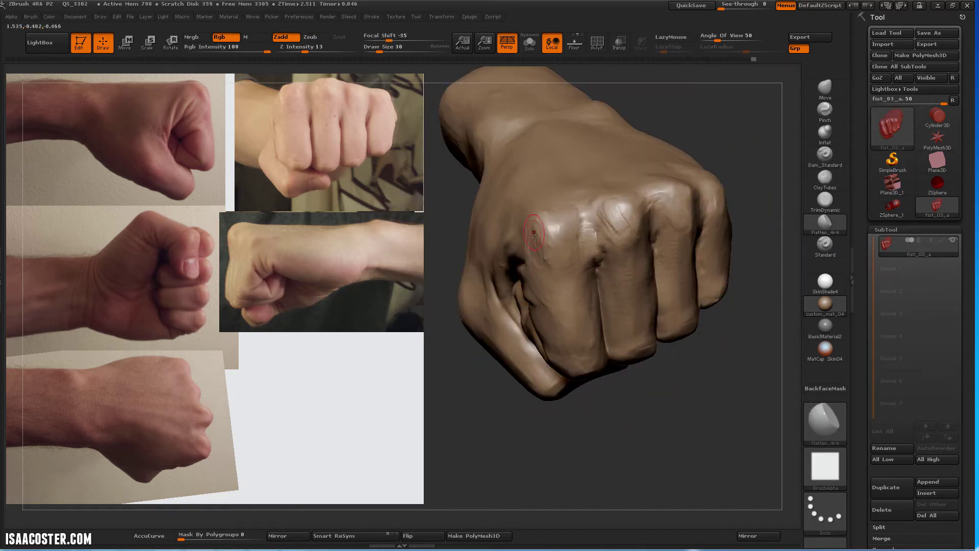
drag(624, 216, 596, 250)
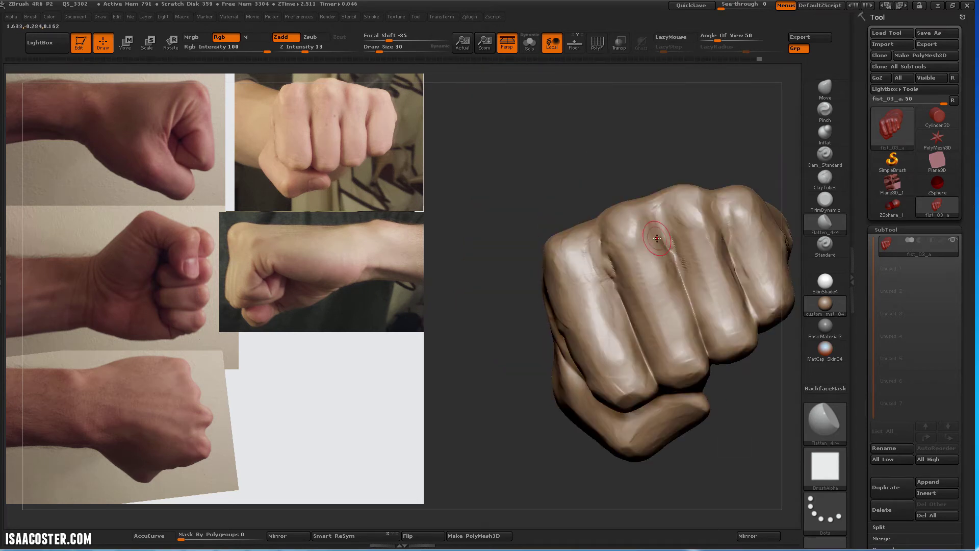
mouse_move(718, 435)
mouse_down()
mouse_move(711, 443)
mouse_move(721, 448)
mouse_move(704, 429)
mouse_up()
Cycle Move, Flatten and ClayTubes brushes while turning the fist to side-on views
key(b)
key(m)
key(v)
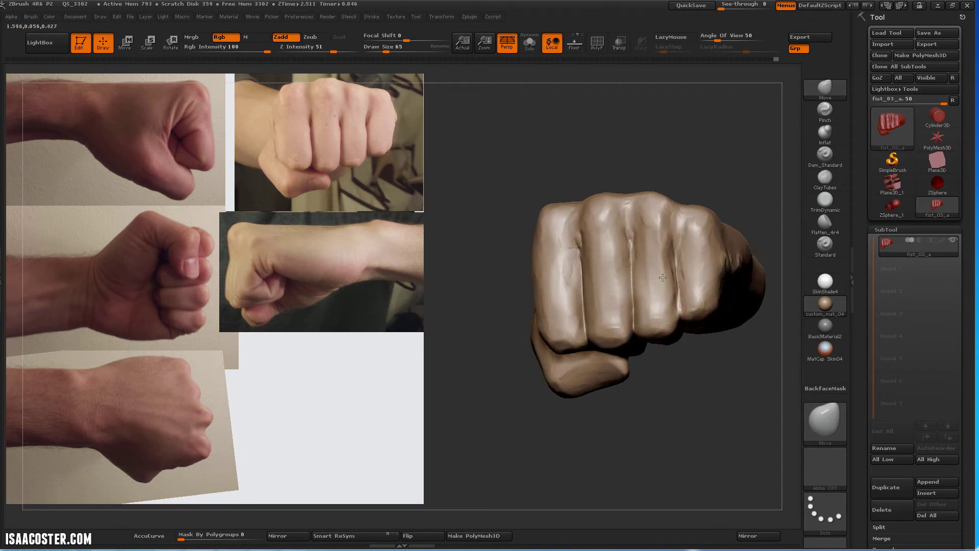
drag(623, 297, 746, 267)
key(b)
key(f)
key(l)
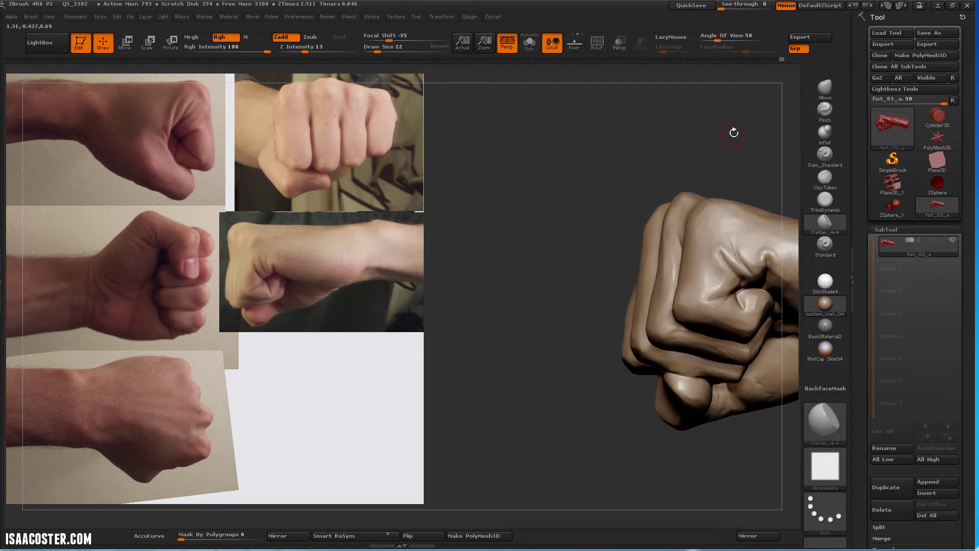
mouse_move(734, 132)
mouse_down()
mouse_move(647, 228)
mouse_move(699, 155)
mouse_move(652, 416)
mouse_move(566, 305)
mouse_up()
key(b)
key(c)
key(t)
click(824, 221)
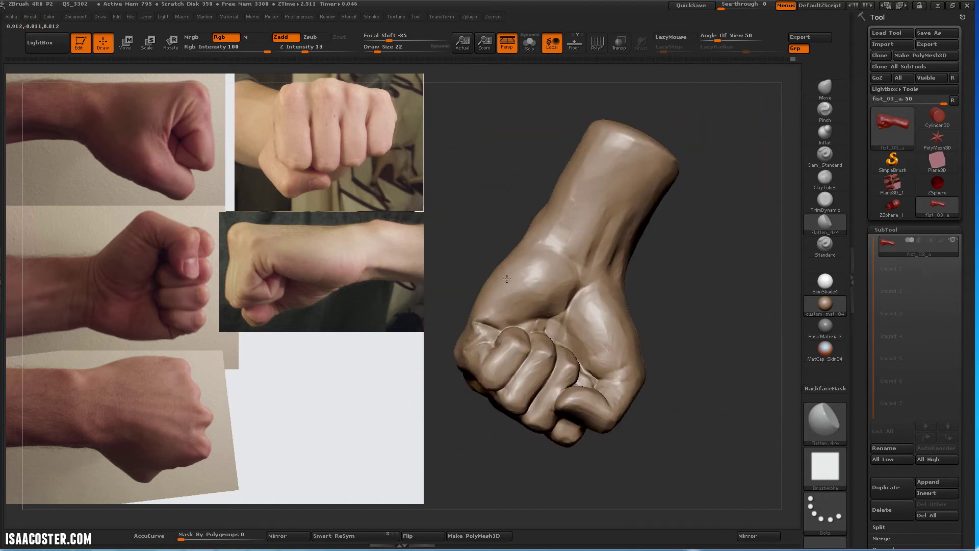
Ready Dam_Standard at a slightly smaller size, zoomed in on the fist's palm side
drag(557, 284, 602, 287)
mouse_move(658, 326)
mouse_down()
mouse_move(704, 291)
mouse_move(732, 155)
mouse_move(602, 192)
mouse_up()
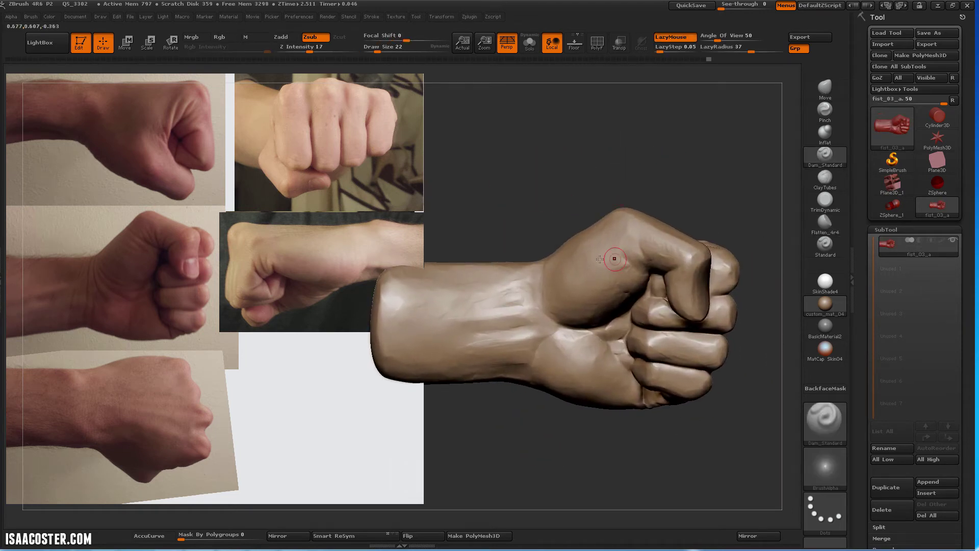
key(b)
key(d)
key(s)
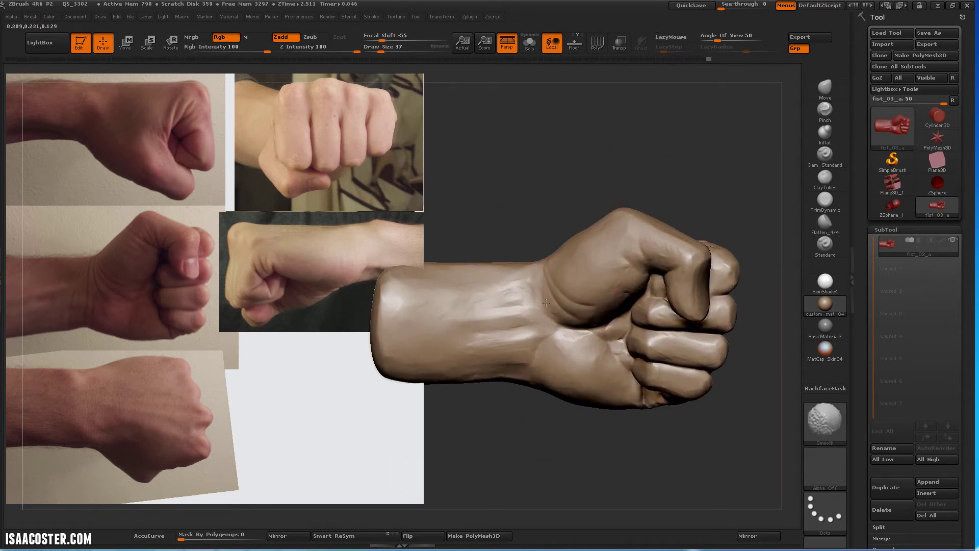
drag(569, 304, 590, 359)
key(shift)
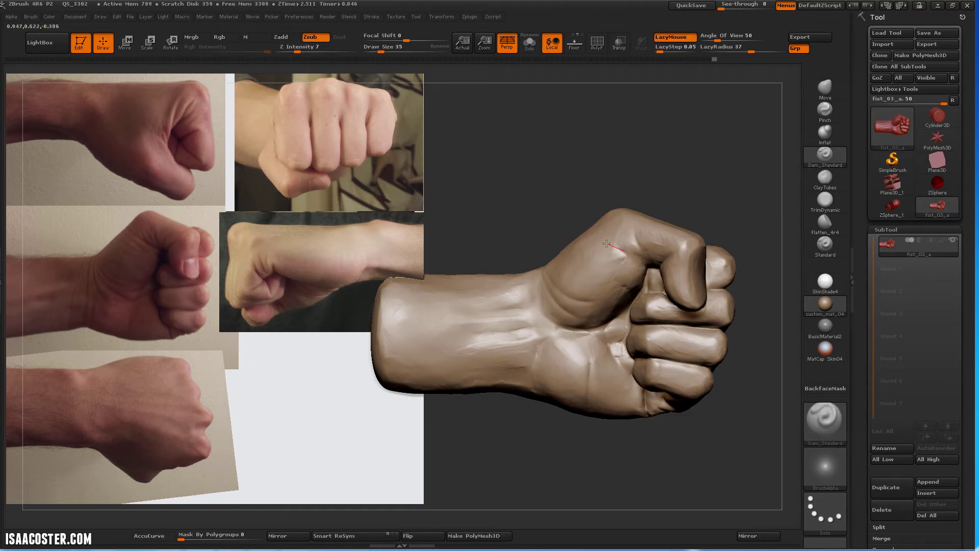
drag(635, 186, 618, 254)
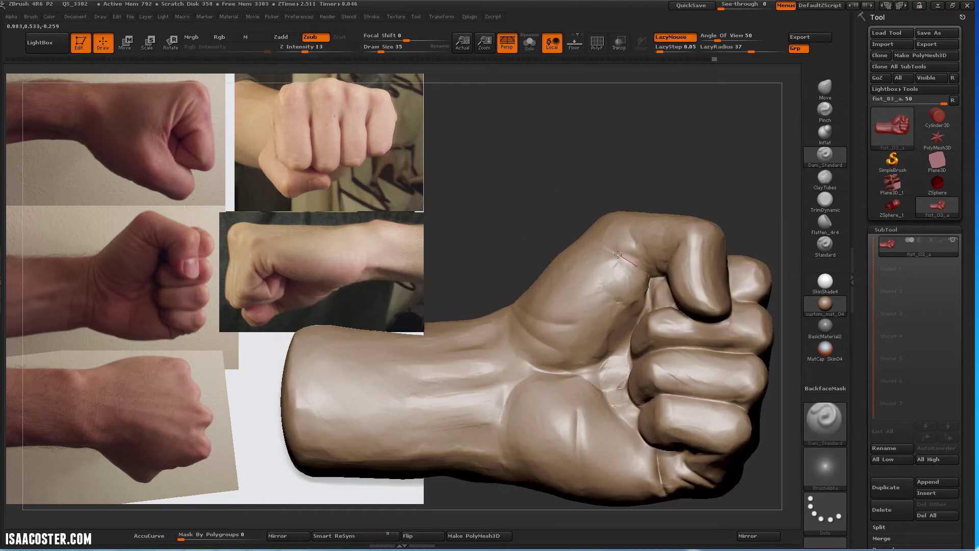
mouse_move(625, 215)
mouse_down()
mouse_move(642, 258)
mouse_move(620, 237)
mouse_up()
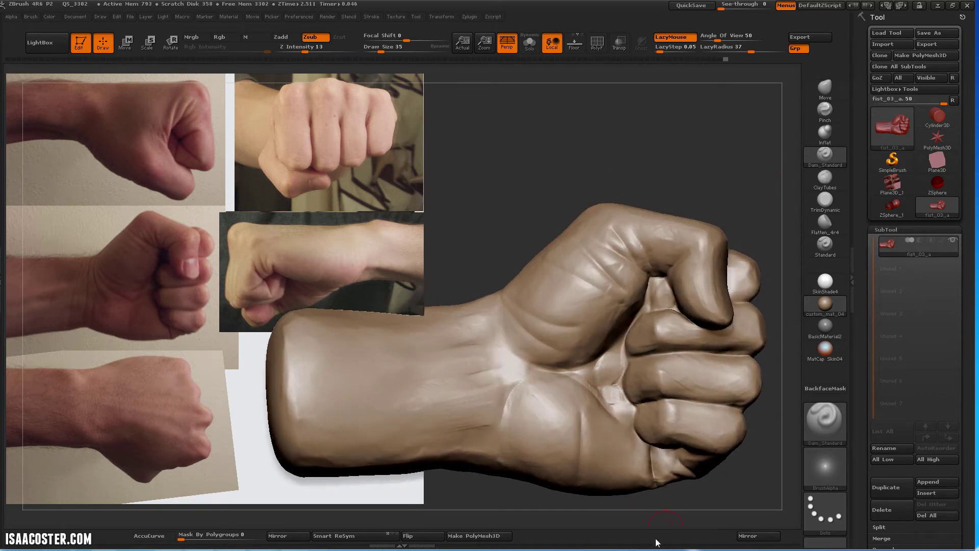
drag(508, 225, 515, 230)
Review the knuckles, thumb and wrist from several angles with ClayTubes and Flatten
click(824, 177)
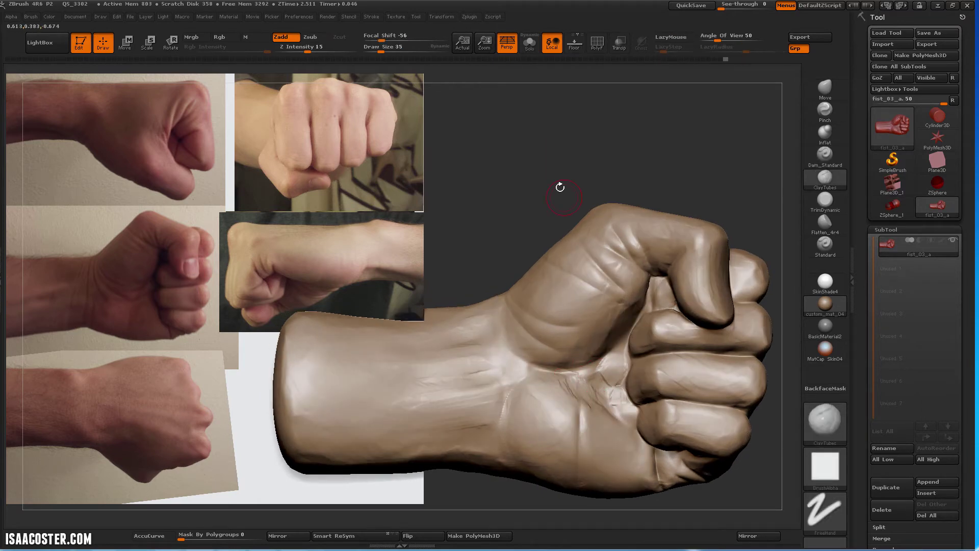
drag(560, 187, 557, 258)
key(b)
key(f)
key(l)
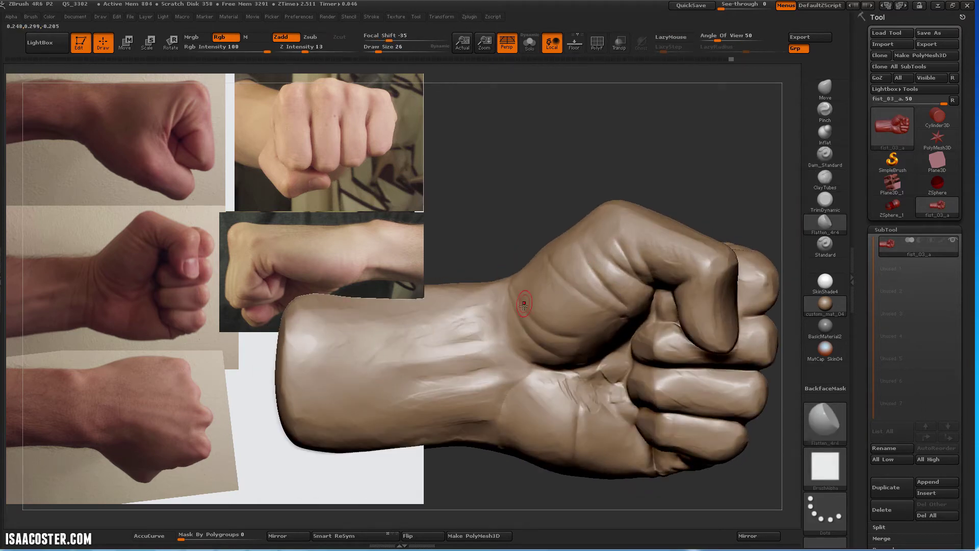
drag(545, 194, 617, 325)
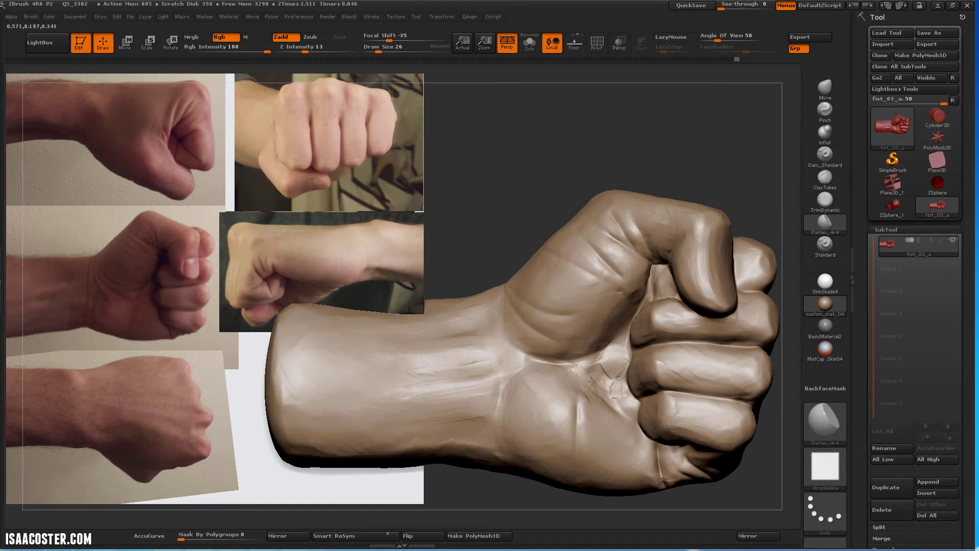
drag(641, 231, 747, 281)
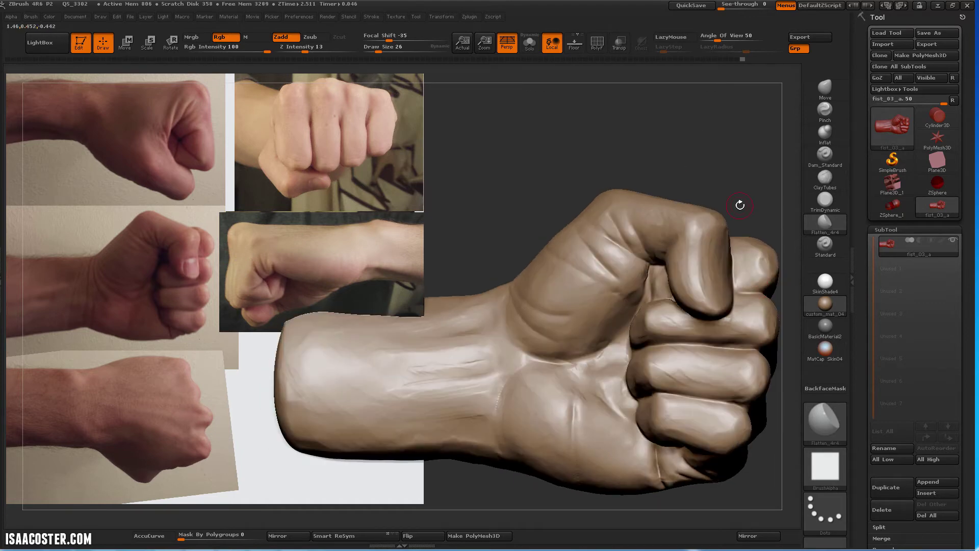
drag(740, 205, 628, 287)
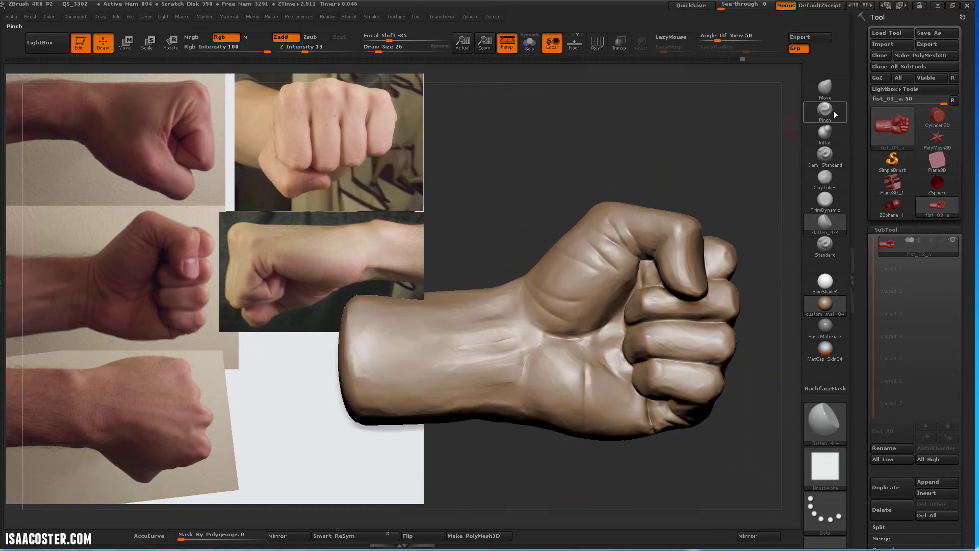
drag(714, 153, 610, 346)
Orbit to the back of the hand, cycling Dam_Standard, ClayTubes, Flatten and Inflat brushes
click(826, 153)
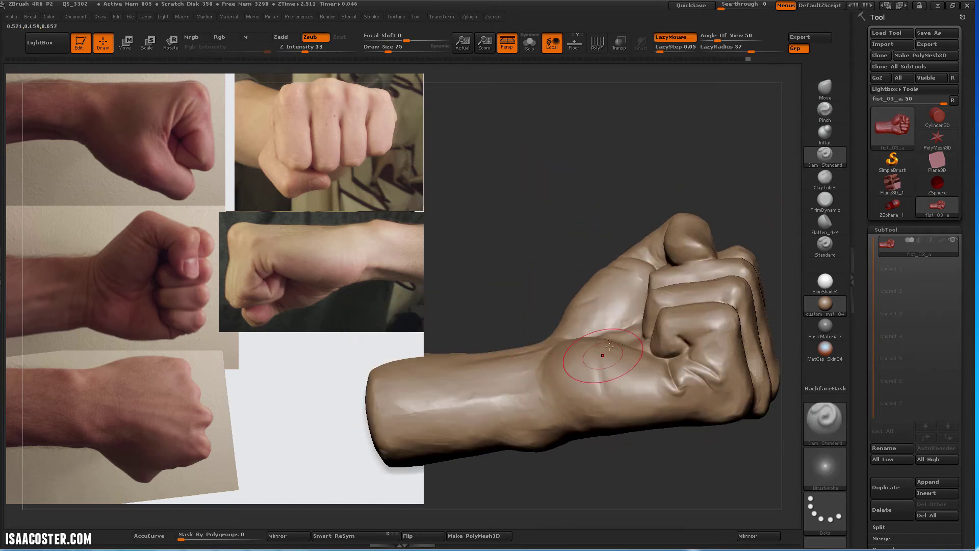
drag(612, 132, 739, 153)
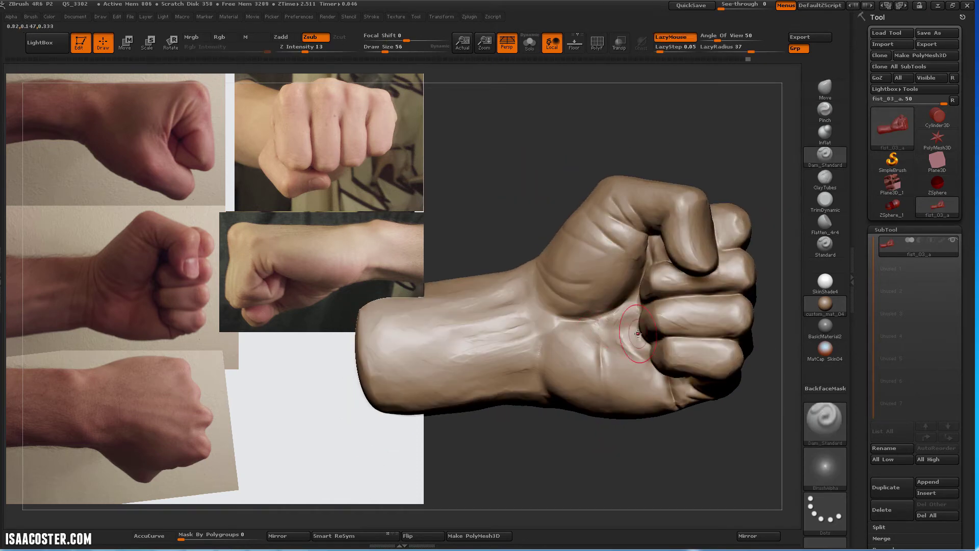
click(825, 188)
drag(586, 153, 662, 332)
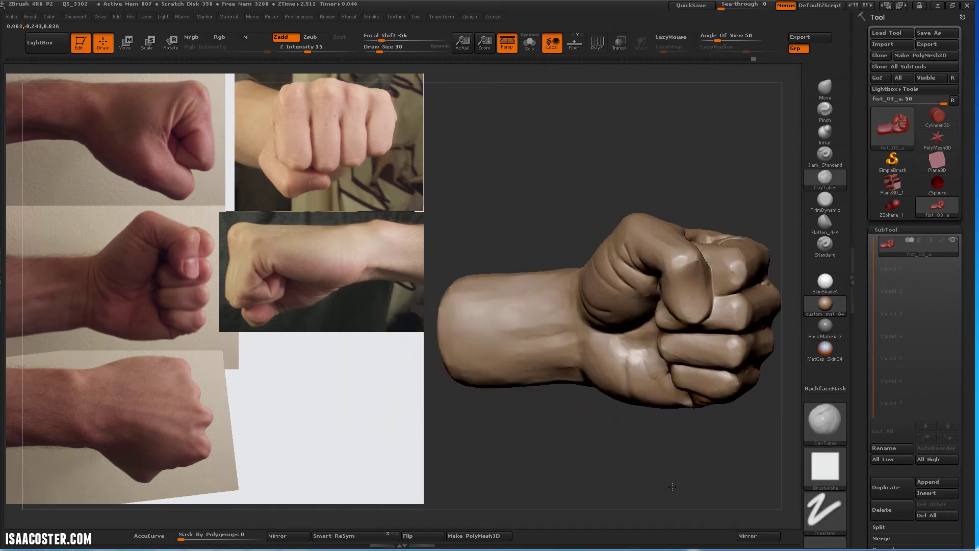
click(825, 225)
mouse_move(663, 366)
mouse_down()
mouse_move(640, 174)
mouse_move(575, 184)
mouse_up()
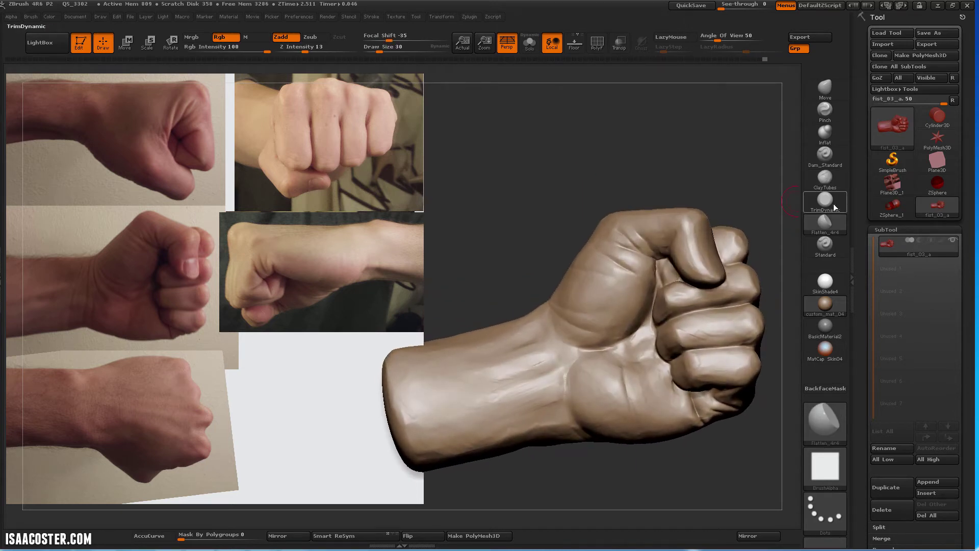
click(825, 132)
drag(577, 321, 605, 264)
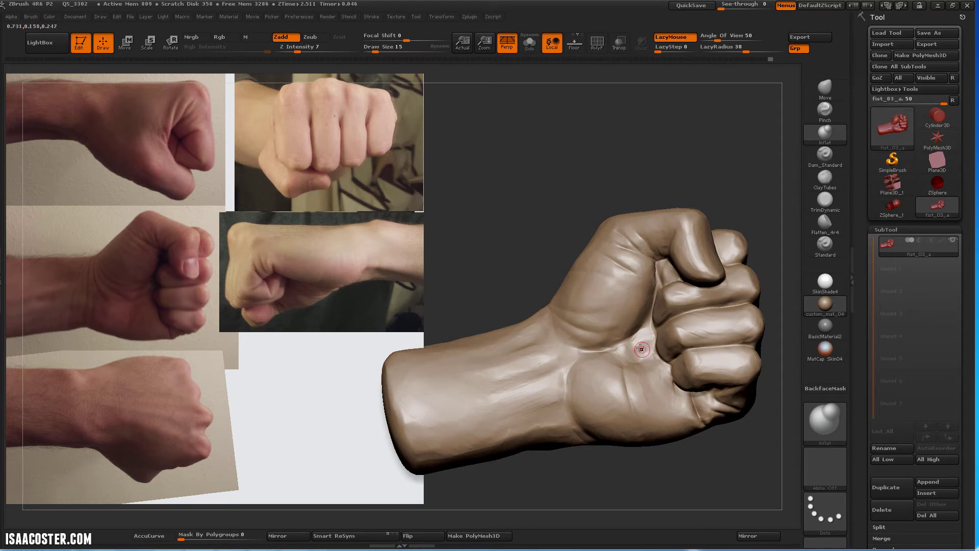
Carve a short groove into the wrist with Dam_Standard
click(825, 179)
click(825, 154)
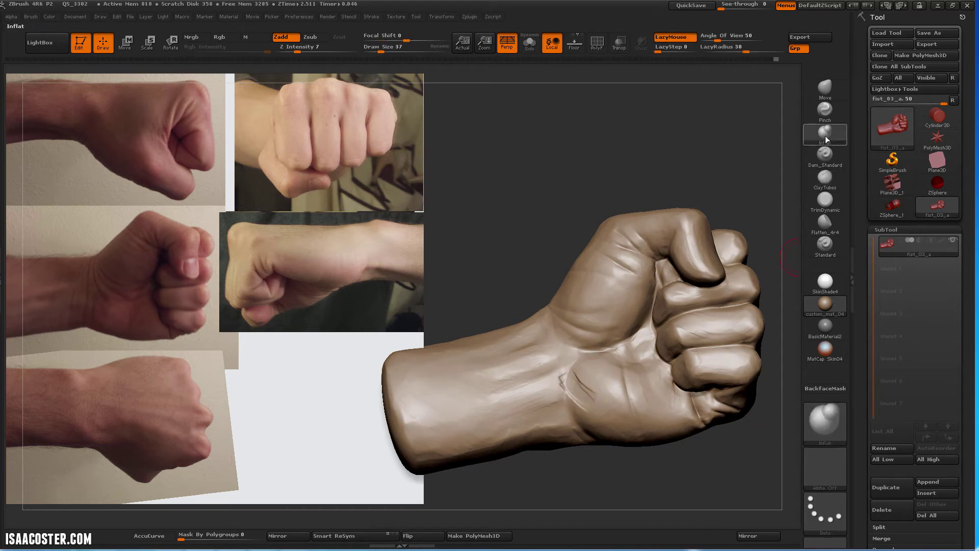
drag(565, 379, 590, 398)
key(b)
key(f)
key(l)
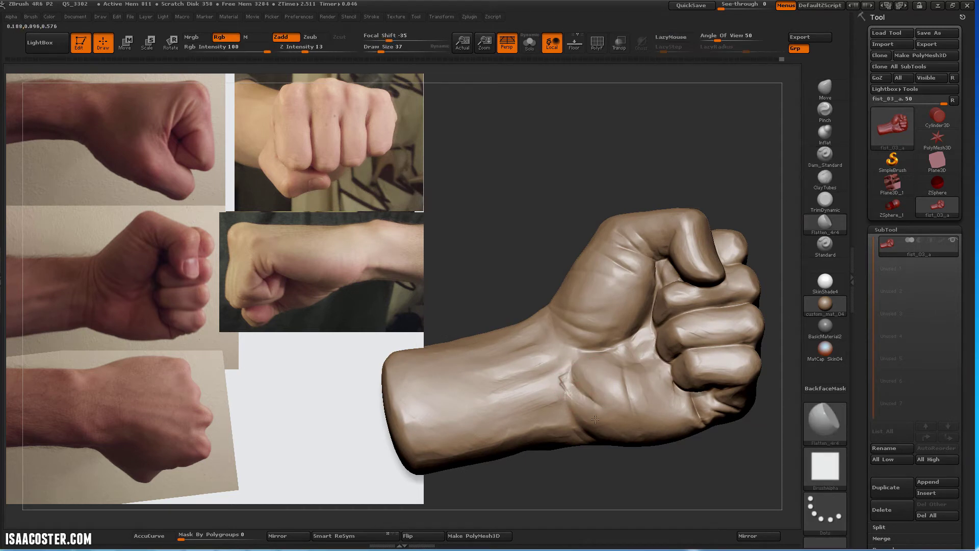
mouse_move(659, 498)
mouse_down()
mouse_move(670, 410)
mouse_move(617, 186)
mouse_up()
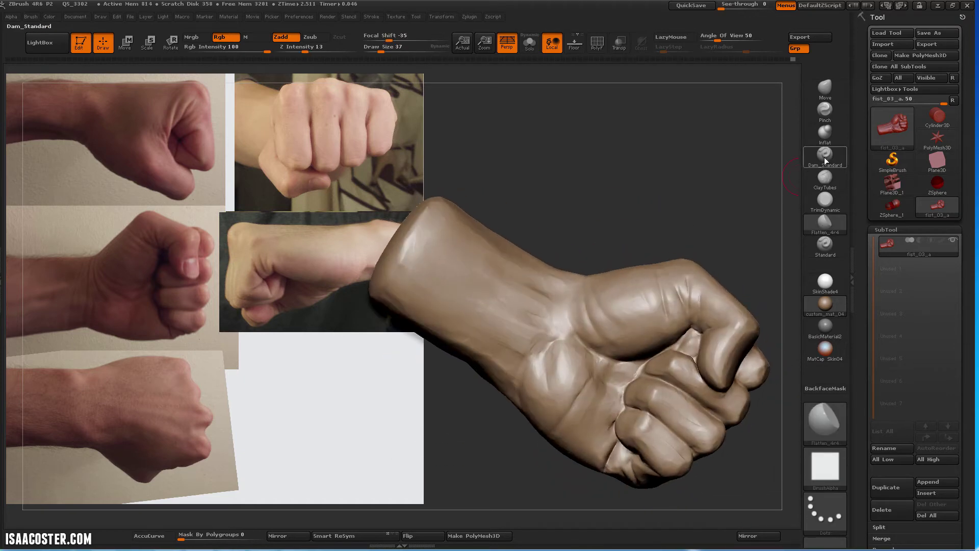
Carve the crease across the wrist with Dam_Standard
key(b)
key(d)
key(s)
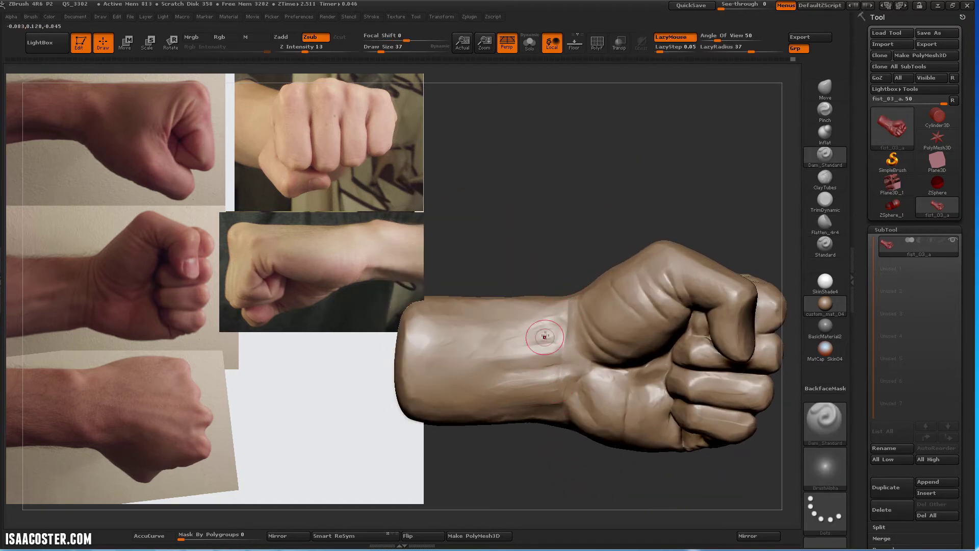
drag(524, 446, 578, 391)
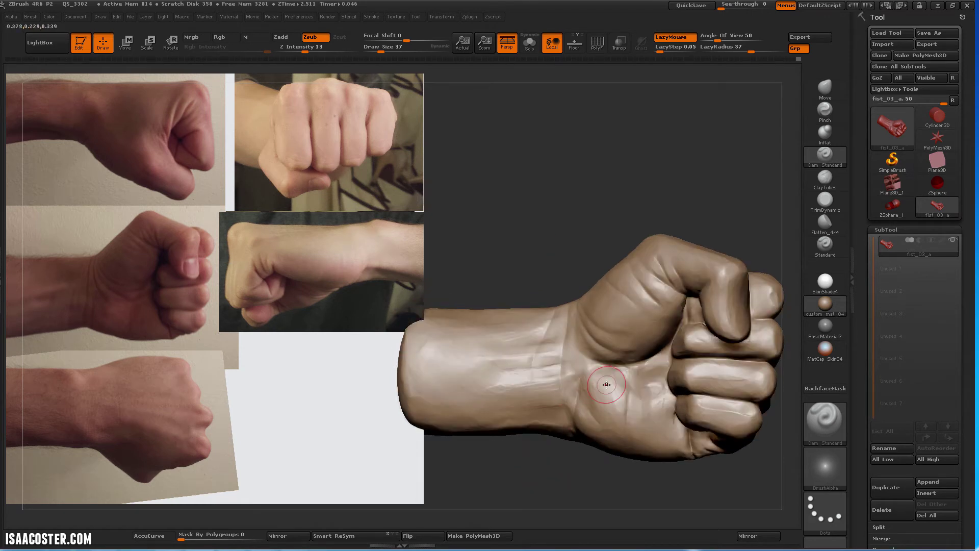
drag(596, 469, 584, 340)
drag(584, 340, 595, 361)
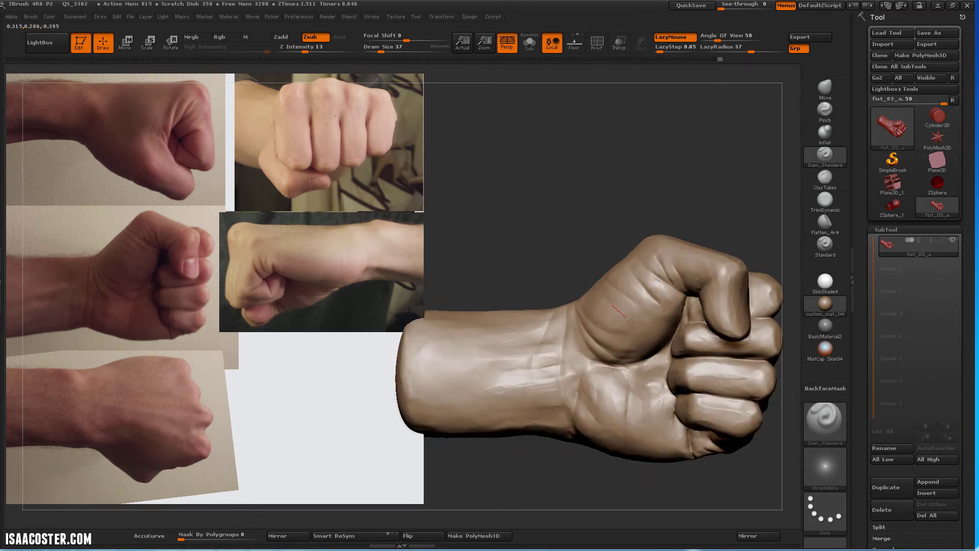
drag(611, 258, 619, 248)
Bring the fist closer with the Move brush at a smaller brush size
key(b)
key(m)
key(v)
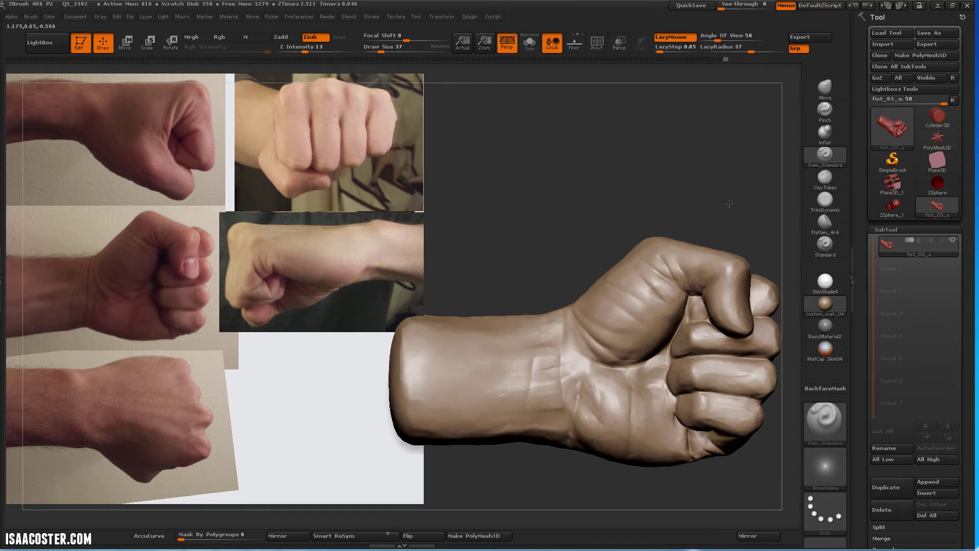
drag(695, 278, 691, 338)
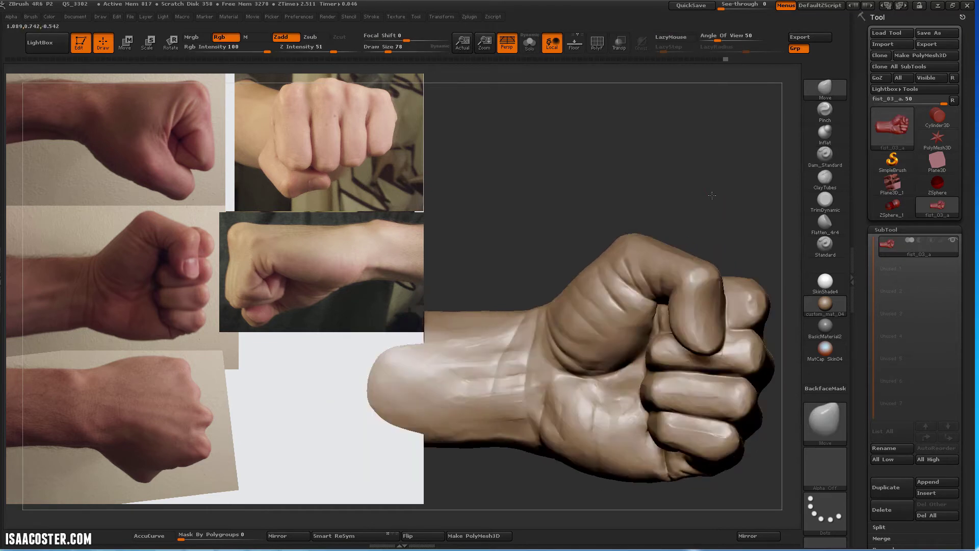
mouse_move(644, 360)
mouse_down()
mouse_move(633, 448)
mouse_move(527, 247)
mouse_up()
key(b)
key(c)
key(t)
Set Flatten to brush size 20 and orbit the fist to face the knuckles
key(b)
key(f)
key(l)
mouse_move(631, 145)
mouse_down()
mouse_move(677, 142)
mouse_move(709, 217)
mouse_up()
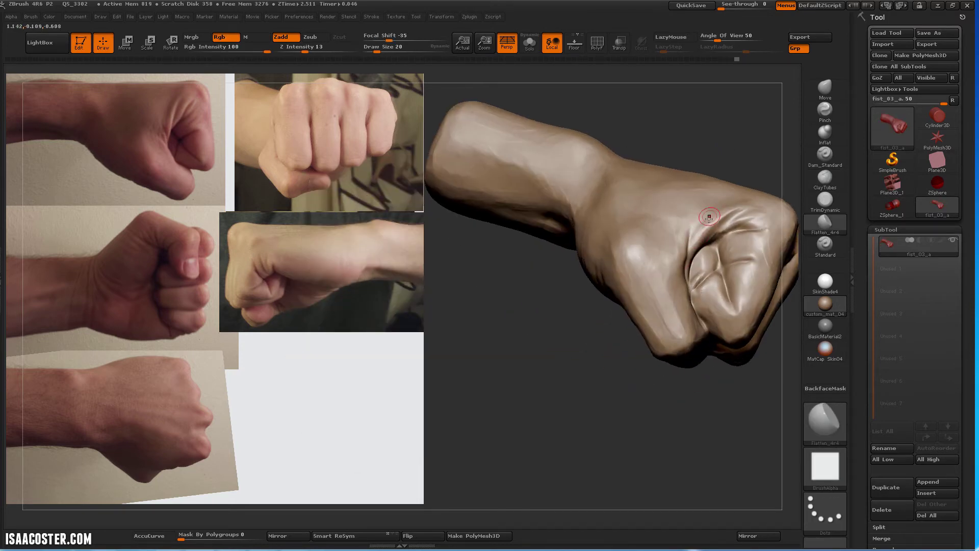
mouse_move(769, 157)
mouse_down()
mouse_move(667, 244)
mouse_move(718, 280)
mouse_up()
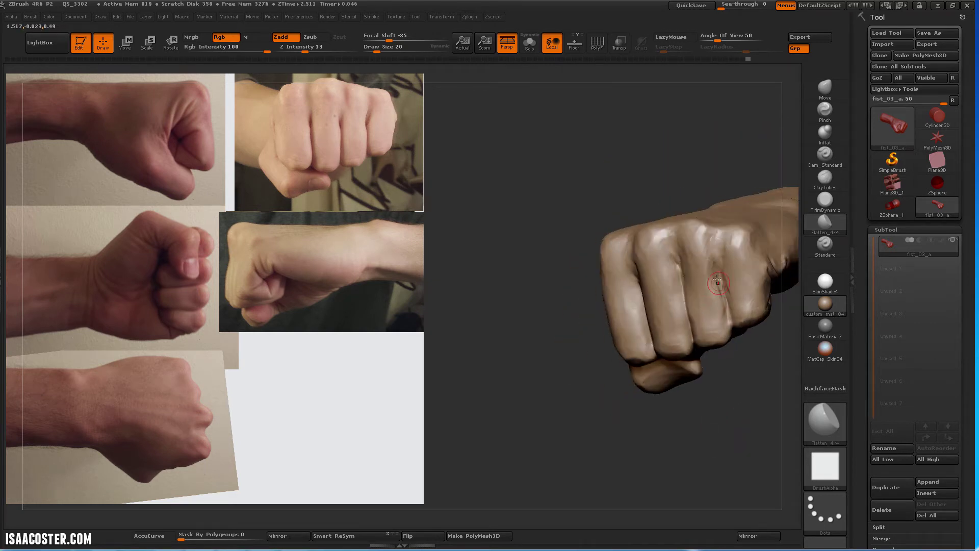
drag(737, 388, 665, 350)
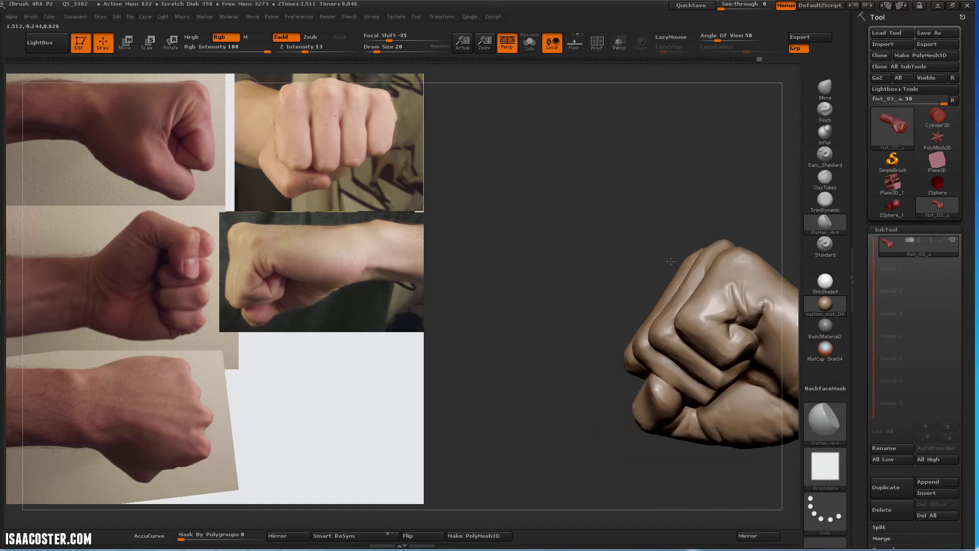
key(b)
key(c)
key(t)
mouse_move(602, 265)
mouse_down()
mouse_move(797, 146)
mouse_move(650, 295)
mouse_move(661, 317)
mouse_up()
Flatten the knuckle planes while orbiting around the palm side, wrist and side-on views
key(b)
key(m)
key(v)
key(b)
key(f)
key(l)
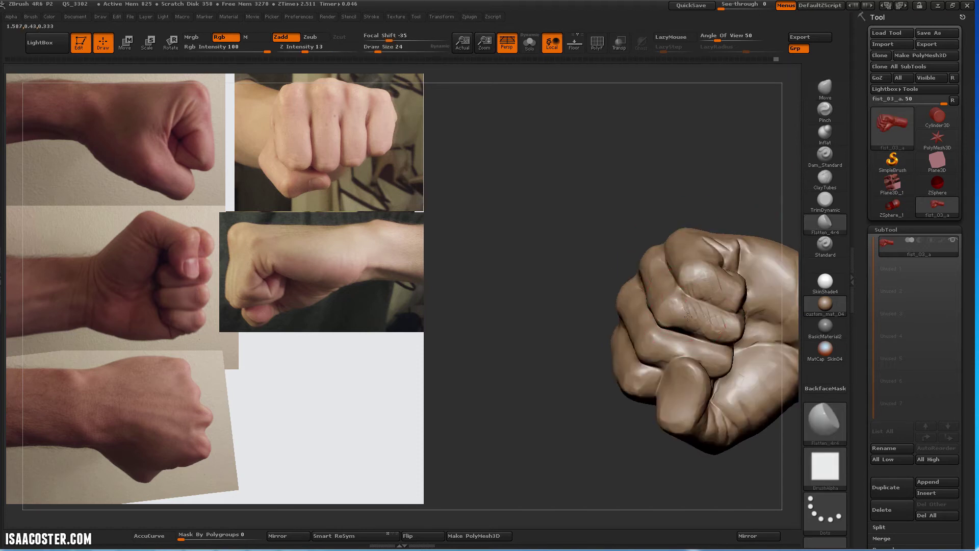
drag(694, 289, 719, 272)
drag(711, 305, 651, 299)
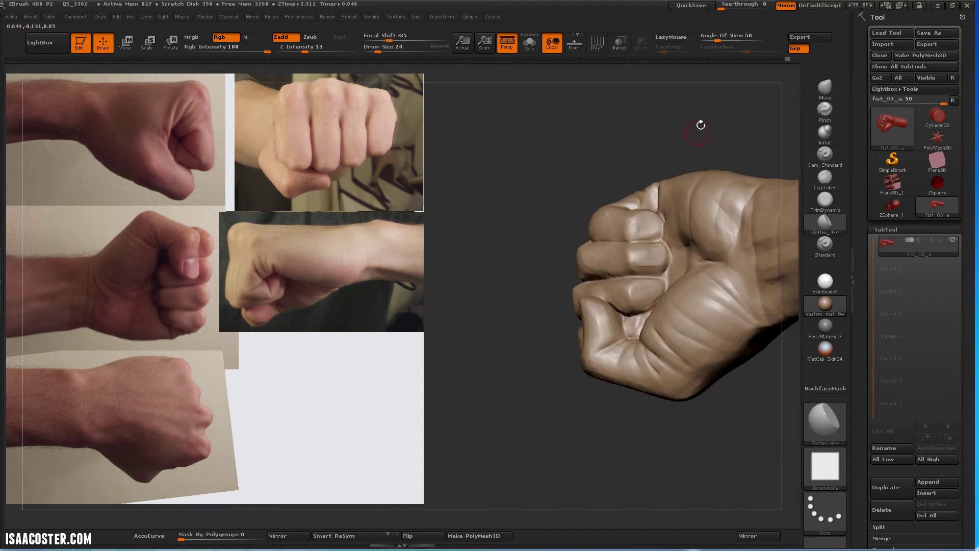
mouse_move(701, 125)
mouse_down()
mouse_move(701, 327)
mouse_move(564, 227)
mouse_move(472, 225)
mouse_up()
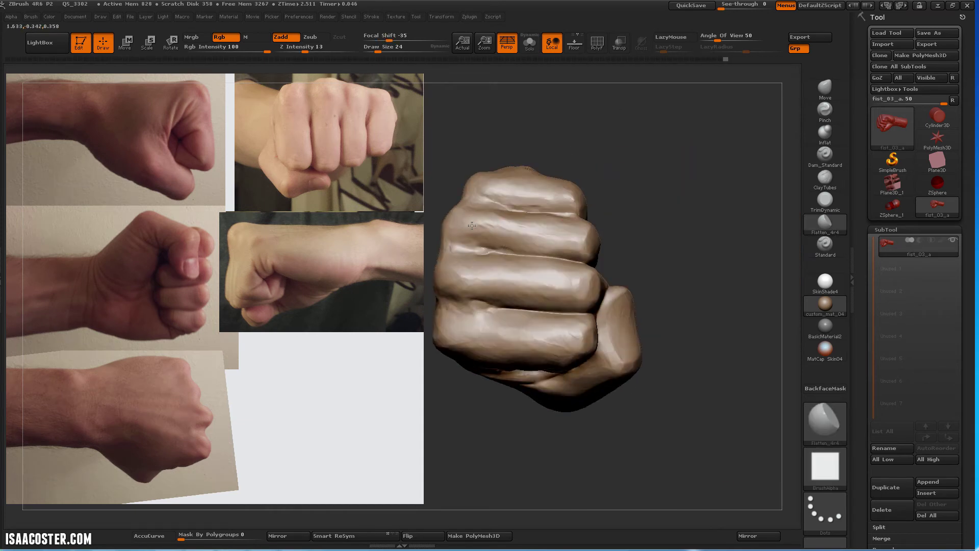
mouse_move(547, 236)
mouse_down()
mouse_move(663, 256)
mouse_move(575, 326)
mouse_up()
mouse_move(595, 276)
mouse_down()
mouse_move(515, 380)
mouse_move(525, 342)
mouse_up()
mouse_move(632, 442)
mouse_down()
mouse_move(590, 327)
mouse_move(561, 437)
mouse_move(497, 439)
mouse_up()
Reshape the forearm's silhouette with a reduced-size Move brush
key(s)
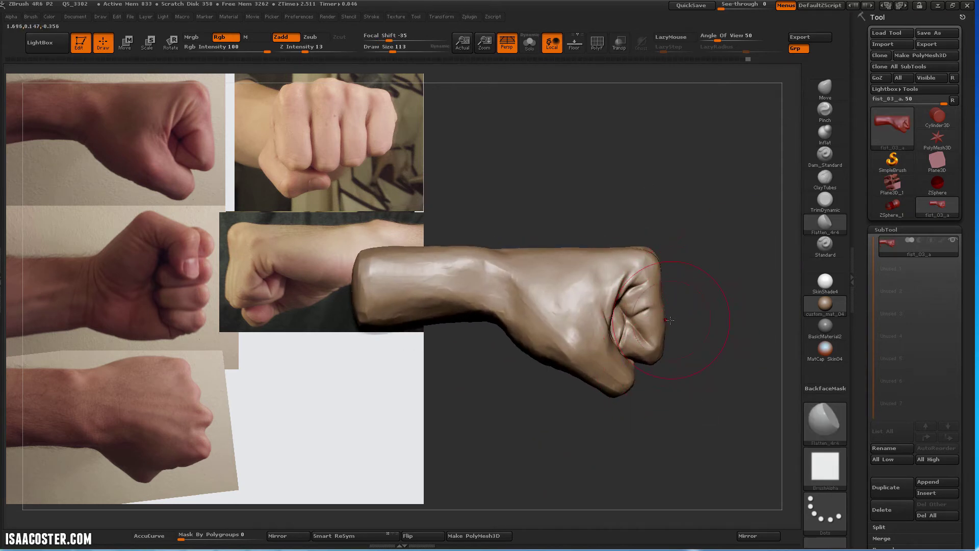
key(b)
key(m)
key(v)
key(bracketleft)
key(bracketleft)
key(bracketleft)
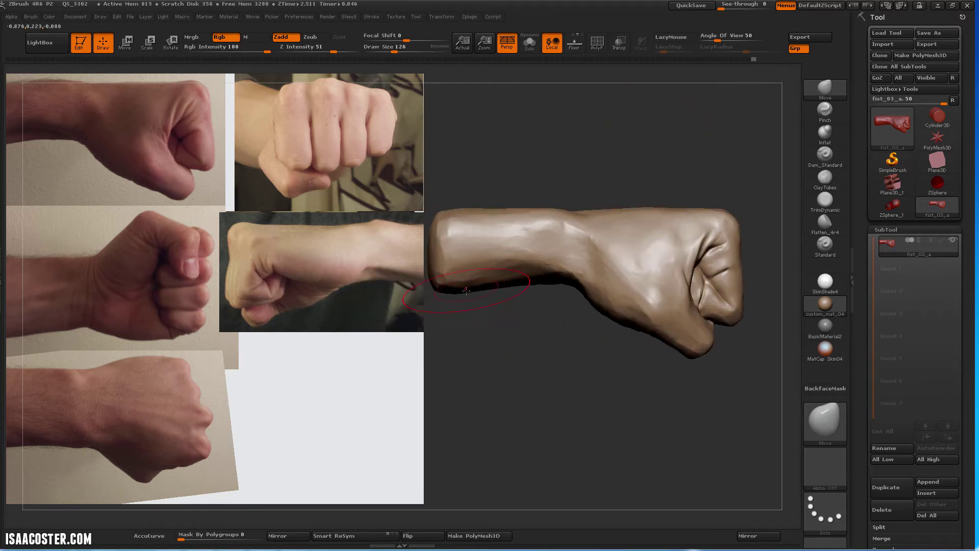
drag(466, 290, 667, 359)
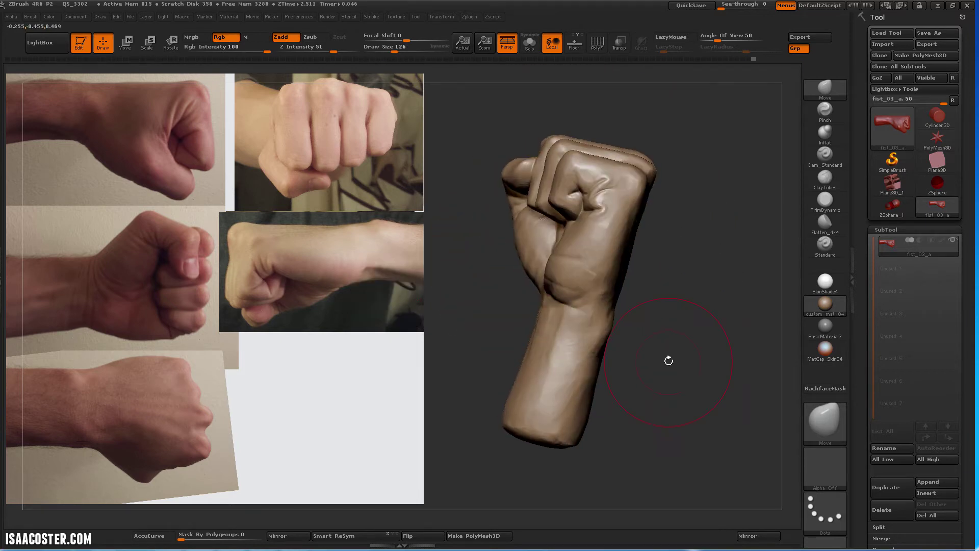
key(bracketleft)
key(bracketleft)
key(bracketleft)
drag(584, 205, 592, 186)
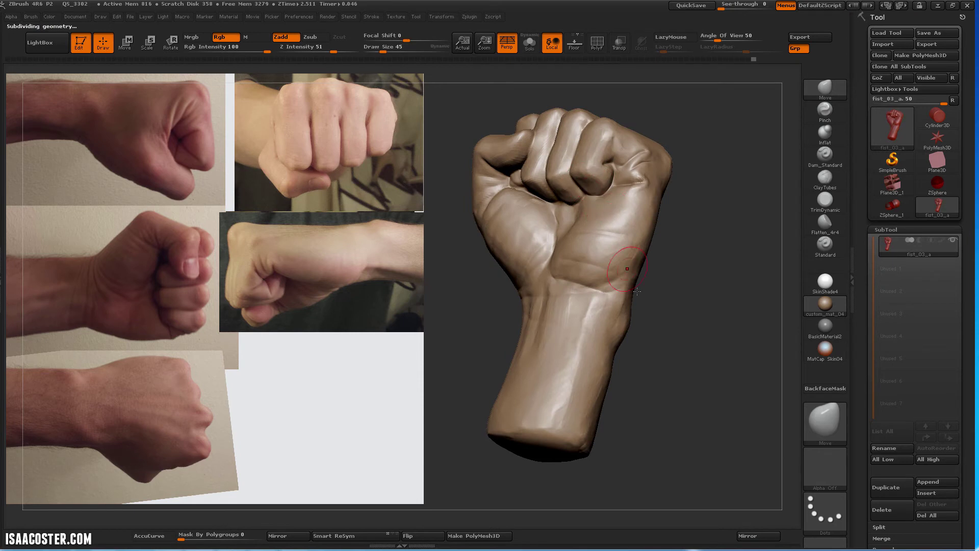
drag(637, 291, 703, 306)
Flatten the wrist planes with the Flatten_4r4 brush
click(825, 222)
mouse_move(714, 357)
mouse_down()
mouse_move(602, 331)
mouse_move(556, 216)
mouse_up()
mouse_move(624, 225)
mouse_down()
mouse_move(707, 262)
mouse_move(675, 226)
mouse_move(554, 187)
mouse_move(592, 131)
mouse_move(499, 301)
mouse_move(501, 250)
mouse_move(712, 312)
mouse_move(581, 244)
mouse_move(522, 179)
mouse_move(574, 208)
mouse_up()
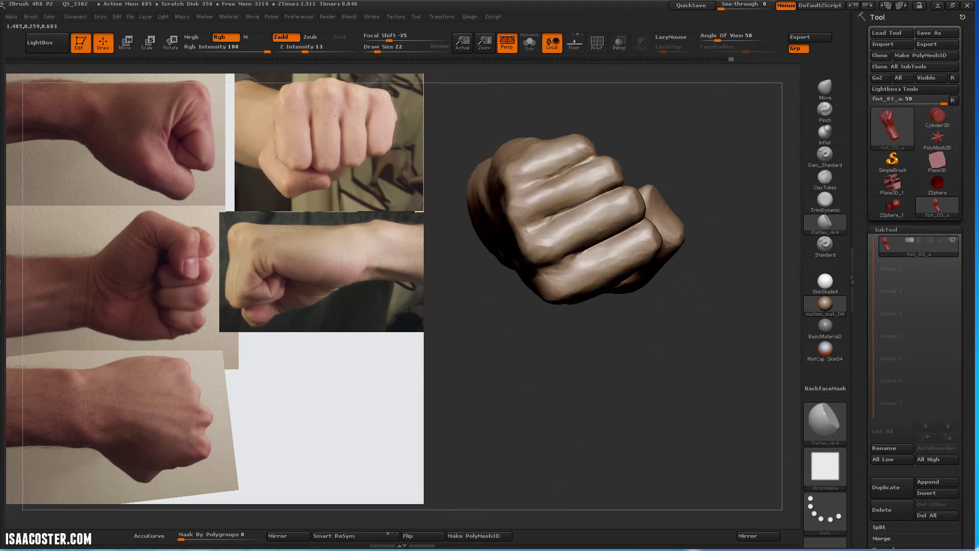
drag(718, 205, 607, 186)
Carve a fresh crease near the thumb with Dam_Standard
key(b)
key(d)
key(s)
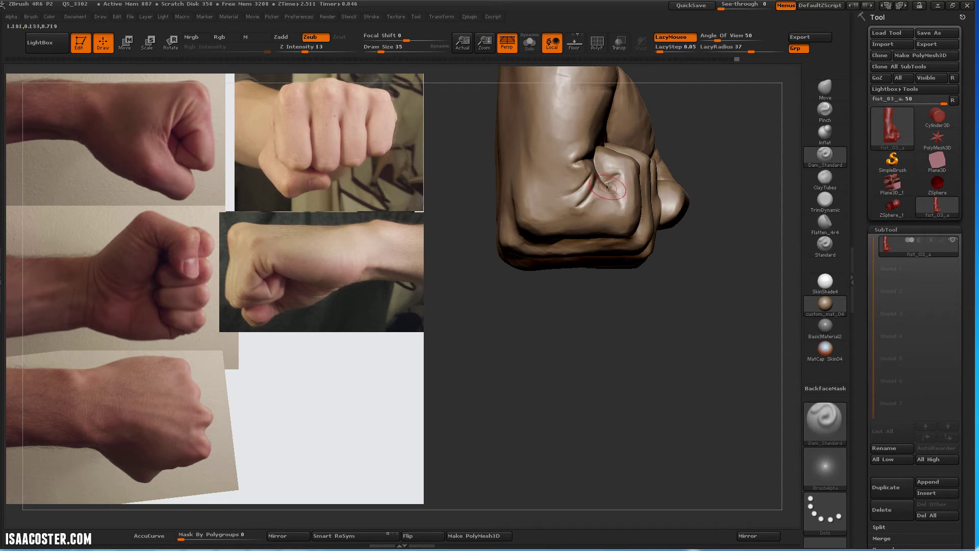
drag(713, 127, 571, 234)
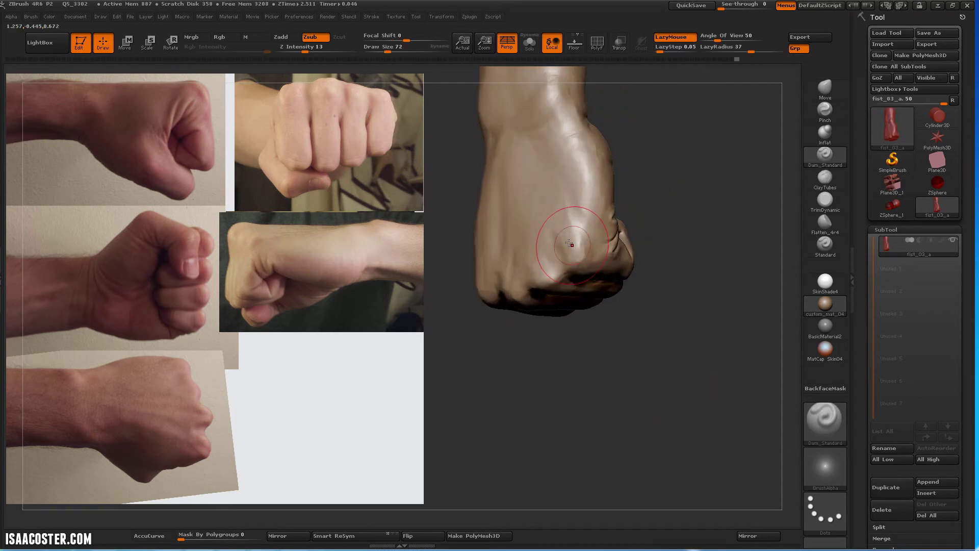
Gently inflate the small knuckle-side forms with the Inflat brush
key(b)
key(i)
key(n)
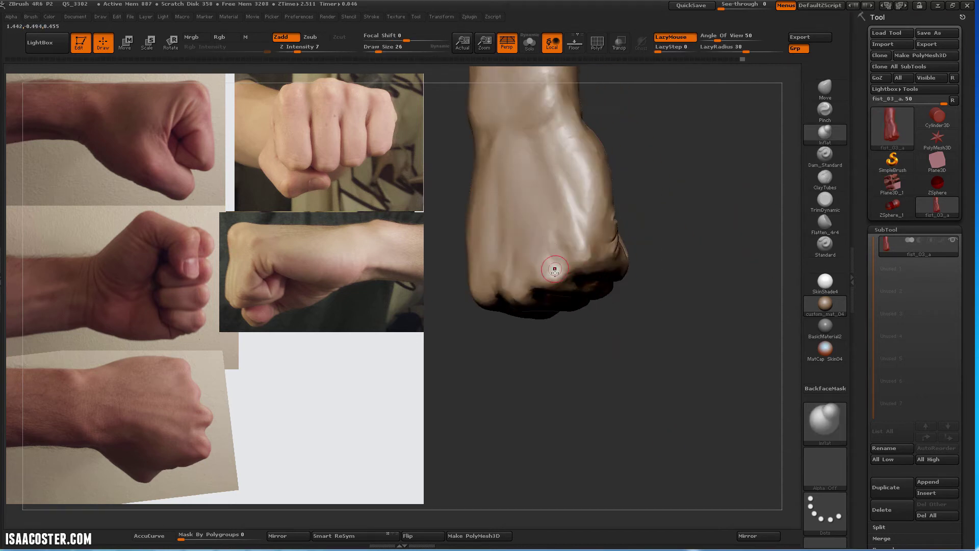
mouse_move(520, 327)
mouse_down()
mouse_move(729, 317)
mouse_move(631, 424)
mouse_up()
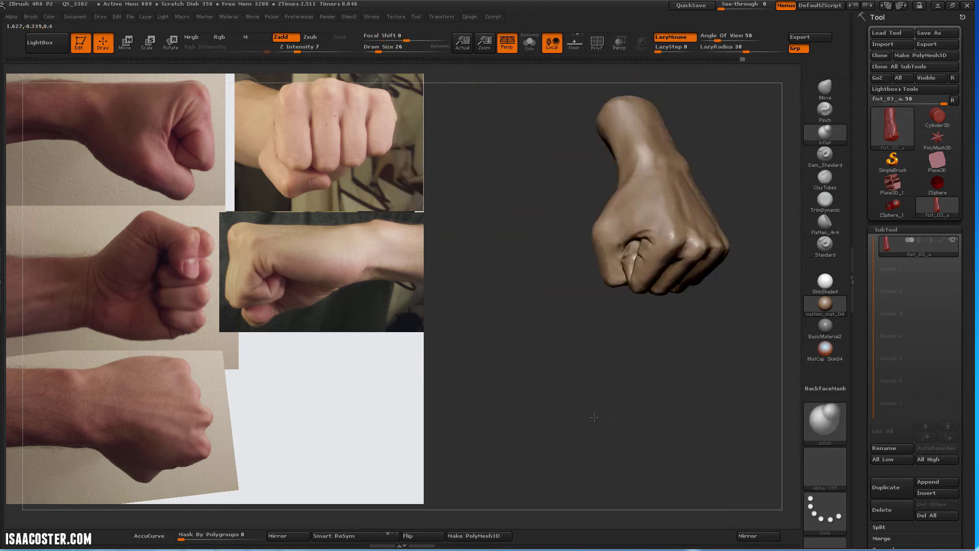
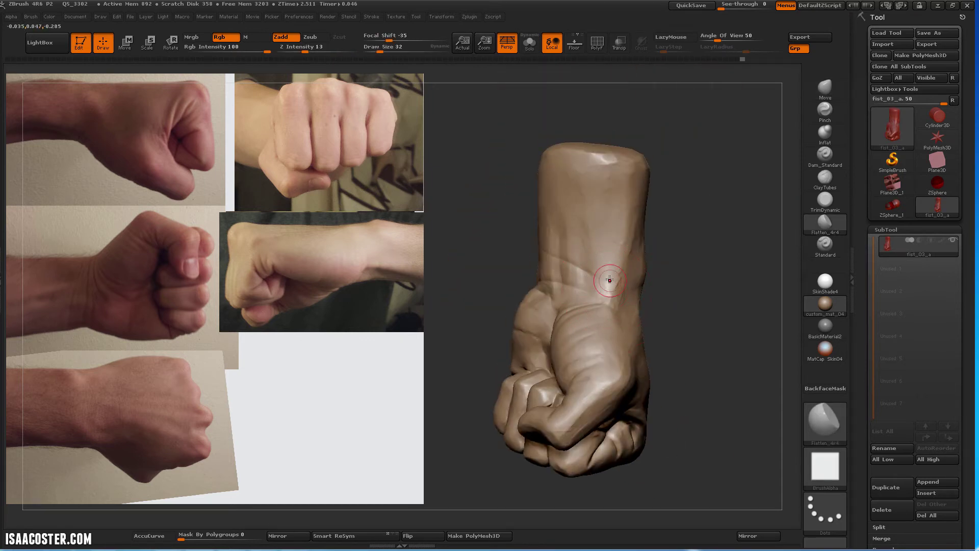
Hide the top band of the forearm with a rectangular selection
drag(702, 227, 675, 295)
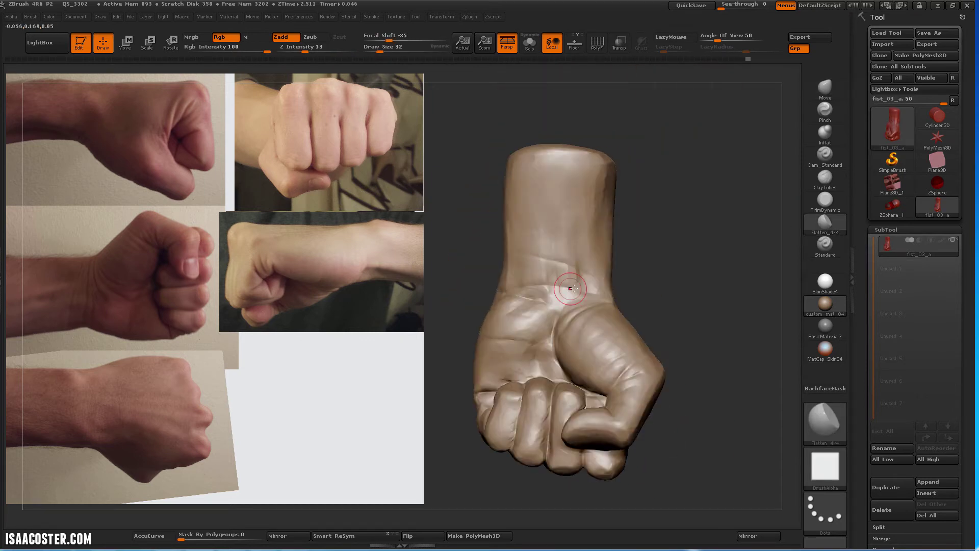
click(825, 154)
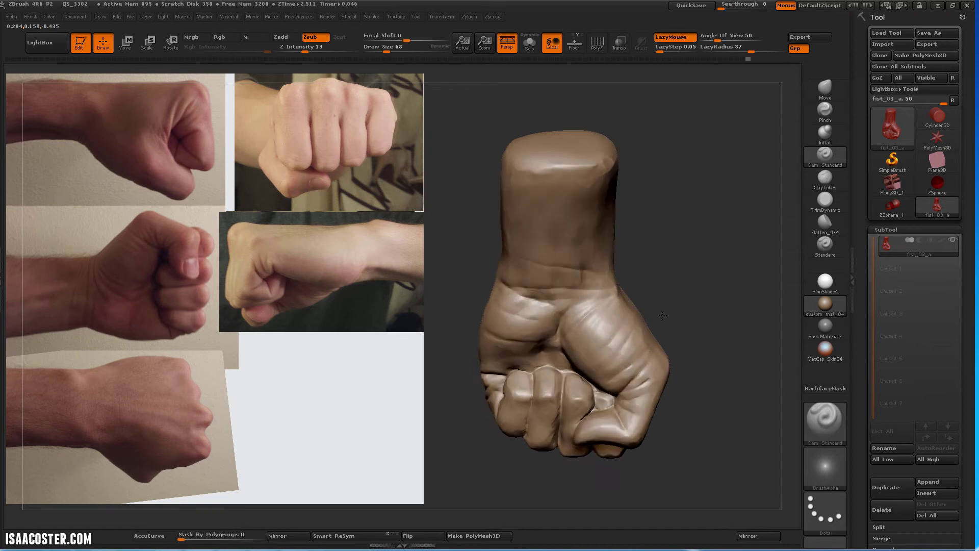
mouse_move(703, 255)
mouse_down()
mouse_move(650, 292)
mouse_move(702, 260)
mouse_up()
mouse_move(577, 389)
mouse_down()
mouse_move(553, 212)
mouse_move(708, 212)
mouse_up()
key(f)
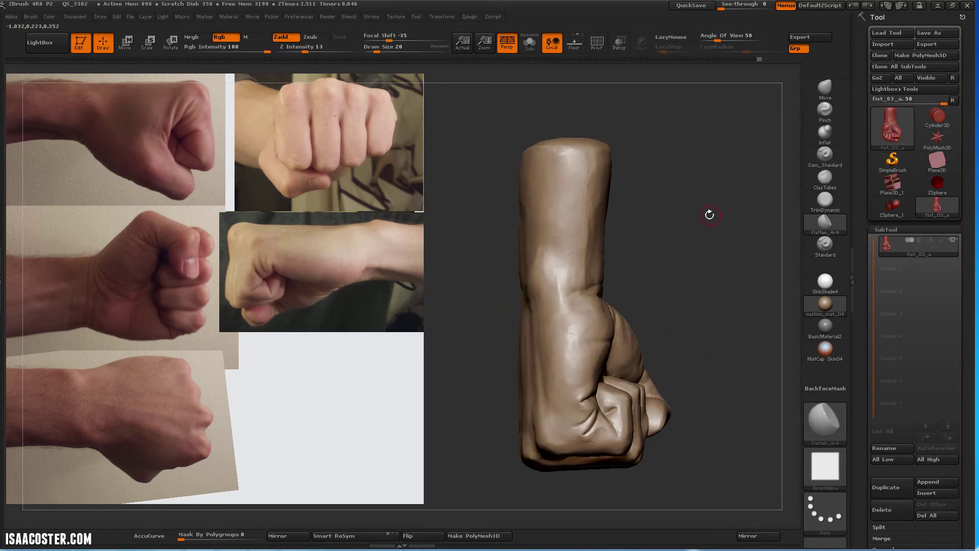
ctrl+shift+click(824, 423)
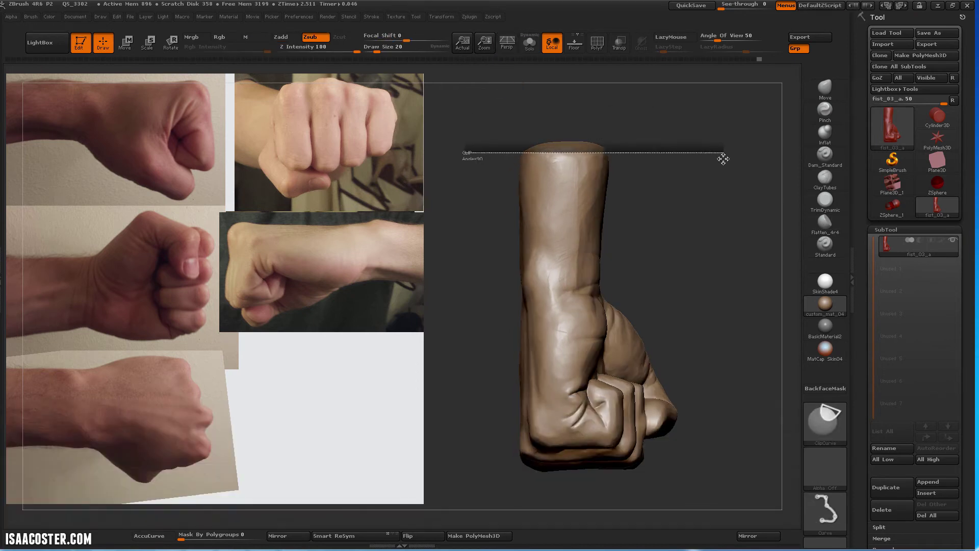
mouse_move(462, 145)
ctrl+alt+shift+mouse_down()
mouse_move(722, 157)
mouse_move(747, 274)
mouse_move(549, 195)
ctrl+alt+shift+mouse_up()
Smooth the rim of the cut wrist end, orbiting to inspect the cap
mouse_move(767, 175)
mouse_down()
mouse_move(634, 204)
mouse_move(528, 338)
mouse_up()
mouse_move(606, 110)
mouse_down()
mouse_move(694, 194)
mouse_move(698, 183)
mouse_move(707, 229)
mouse_up()
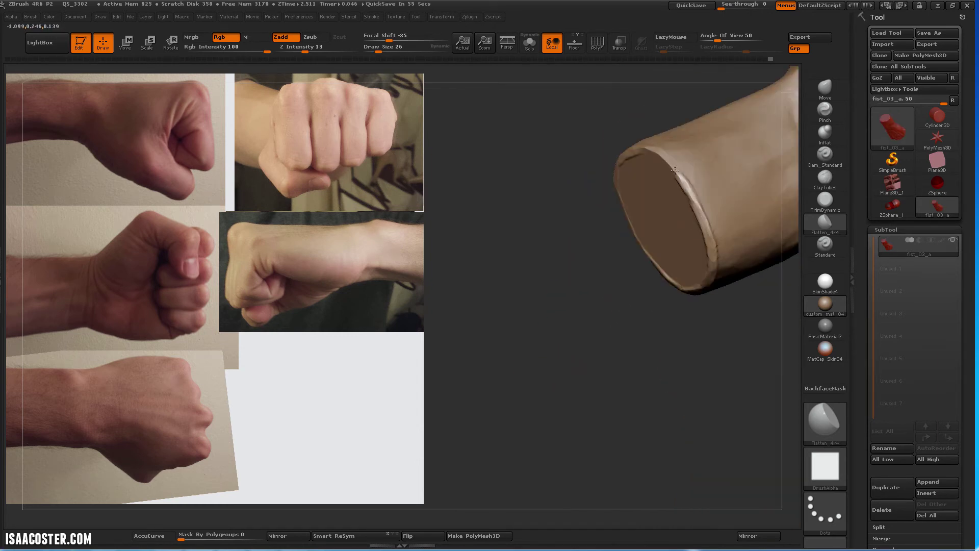
mouse_move(675, 170)
mouse_down()
mouse_move(663, 147)
mouse_move(696, 190)
mouse_move(680, 308)
mouse_move(594, 280)
mouse_up()
drag(631, 310, 592, 269)
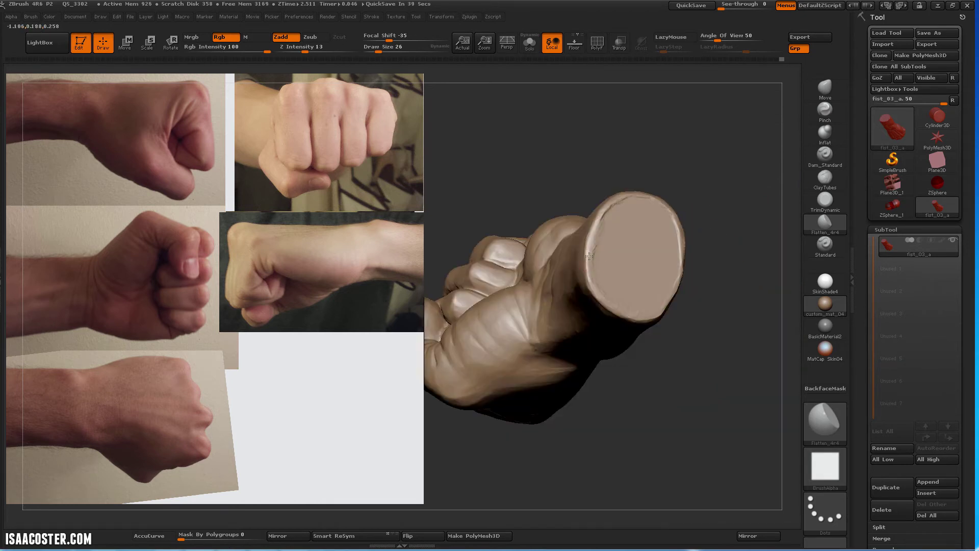
drag(675, 160, 656, 207)
drag(686, 401, 676, 221)
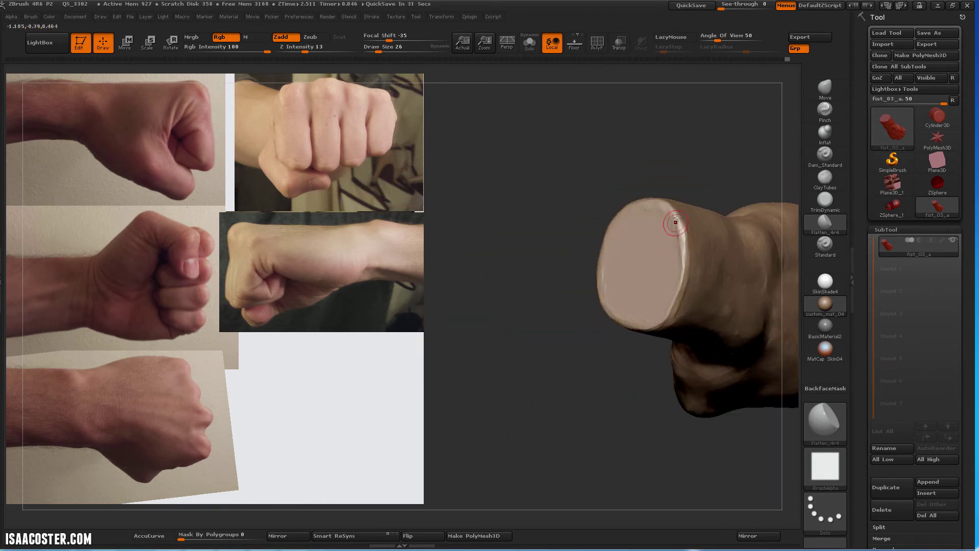
mouse_move(669, 163)
mouse_down()
mouse_move(663, 298)
mouse_move(697, 195)
mouse_move(649, 317)
mouse_up()
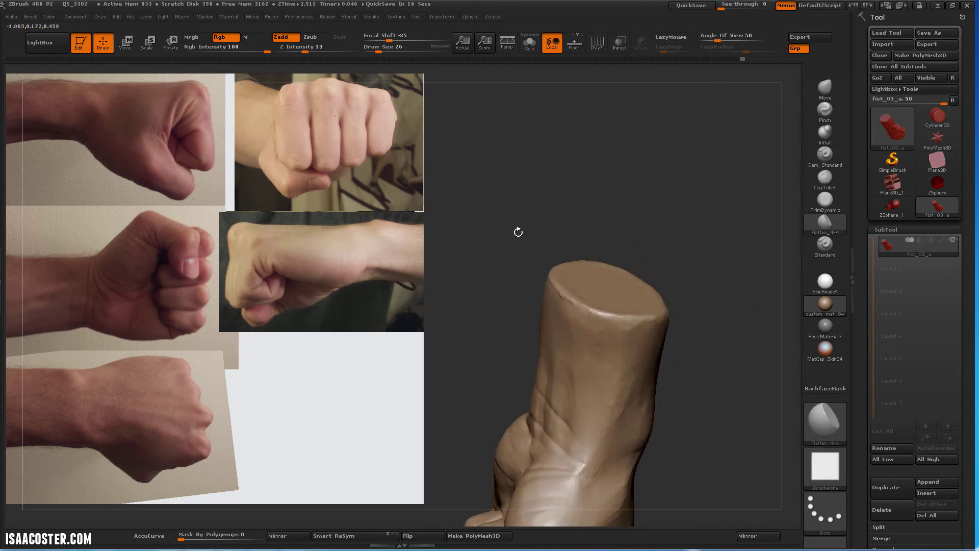
drag(518, 232, 558, 289)
mouse_move(550, 240)
mouse_down()
mouse_move(693, 343)
mouse_move(757, 182)
mouse_move(730, 118)
mouse_move(689, 323)
mouse_move(653, 274)
mouse_up()
Swell the side of the forearm with the Inflat brush
key(b)
key(m)
key(v)
mouse_move(679, 346)
mouse_down()
mouse_move(649, 106)
mouse_move(693, 403)
mouse_move(701, 379)
mouse_move(648, 261)
mouse_move(629, 387)
mouse_move(603, 135)
mouse_up()
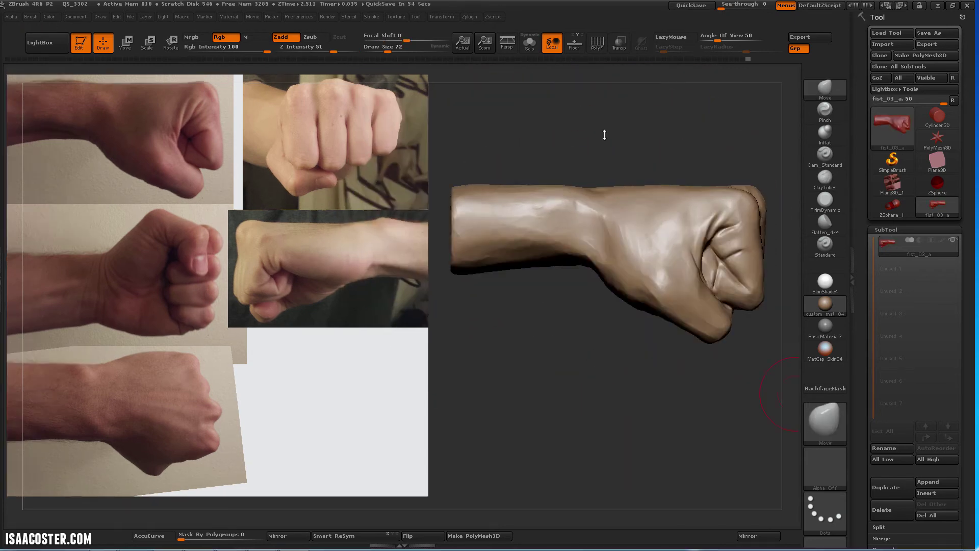
key(b)
key(i)
key(n)
key(s)
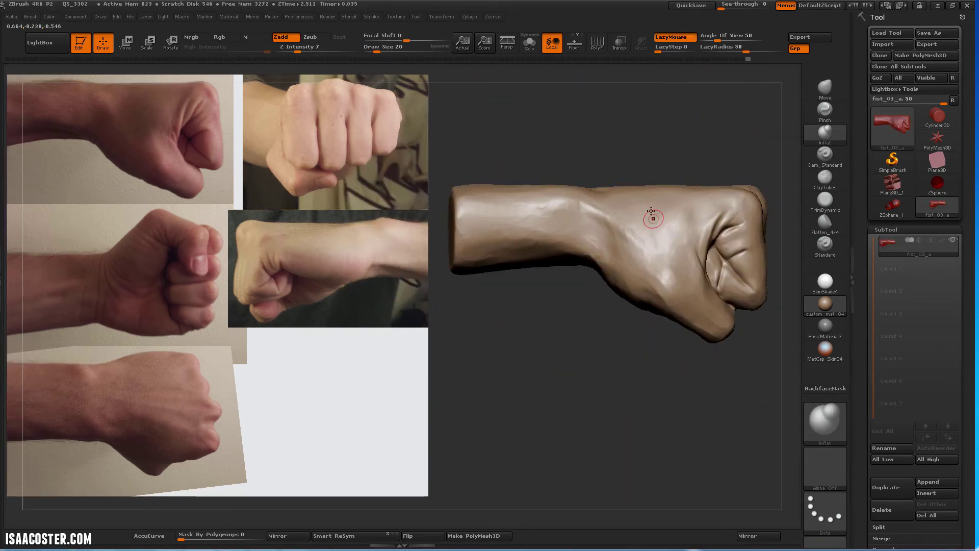
drag(651, 166, 616, 261)
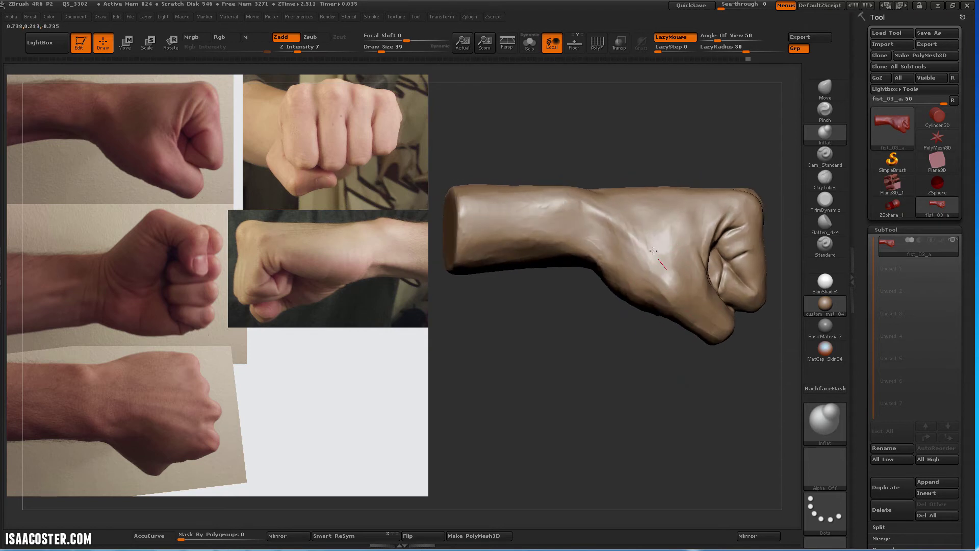
Reshape the wrist side with Move and Flatten from three-quarter front and back views
key(b)
key(m)
key(v)
mouse_move(616, 228)
mouse_down()
mouse_move(646, 180)
mouse_move(637, 419)
mouse_up()
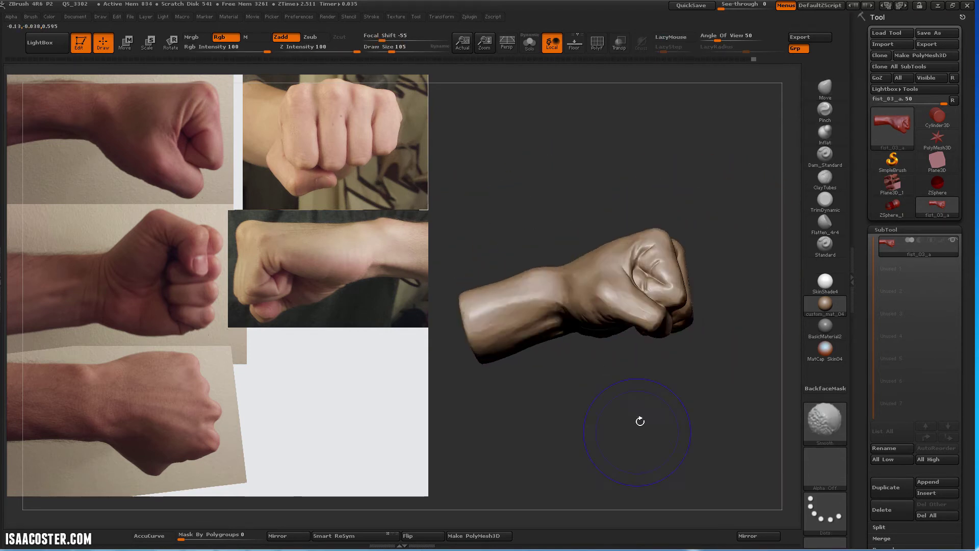
drag(541, 341, 627, 211)
key(b)
key(f)
key(l)
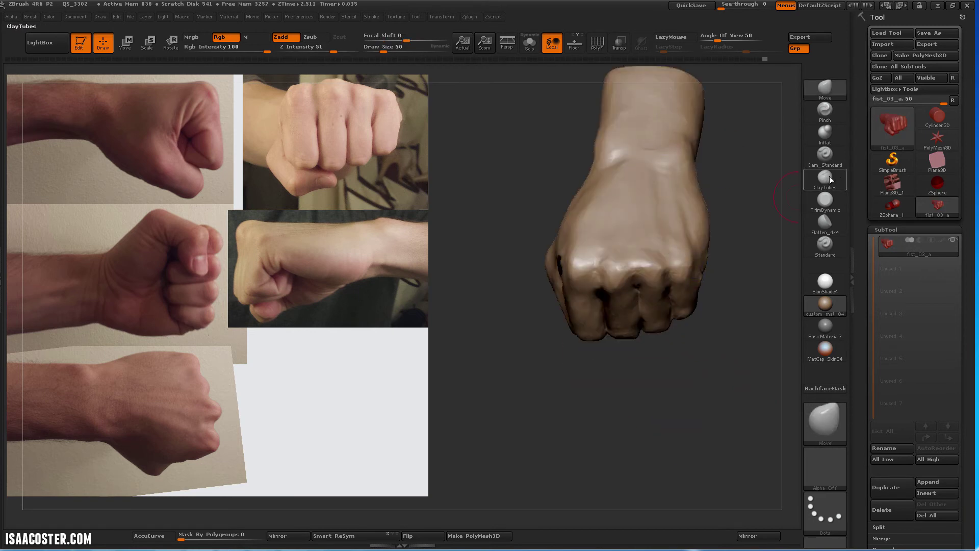
shift+drag(620, 171, 646, 426)
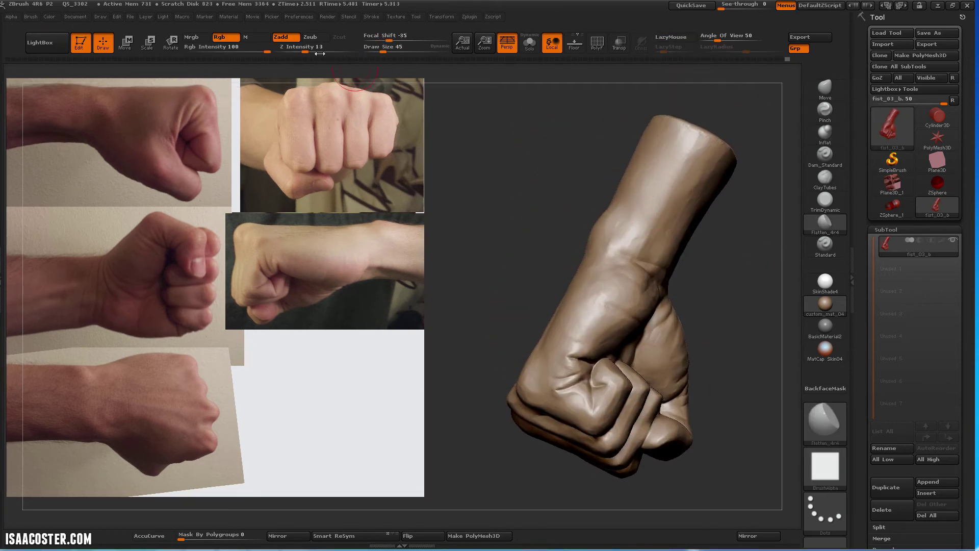
Orbit to side views and widen the perspective angle to 69.473
mouse_move(749, 229)
mouse_down()
mouse_move(745, 281)
mouse_move(665, 278)
mouse_up()
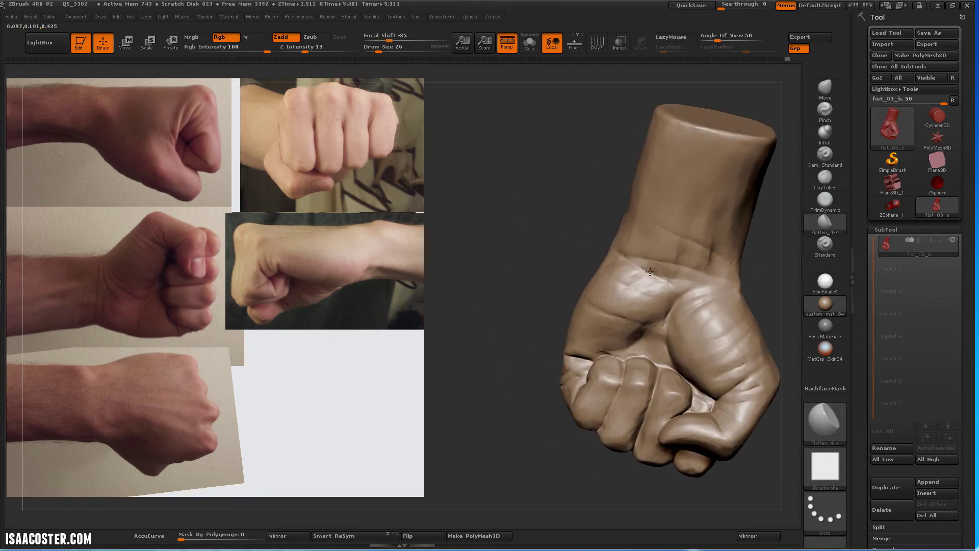
drag(679, 162, 706, 283)
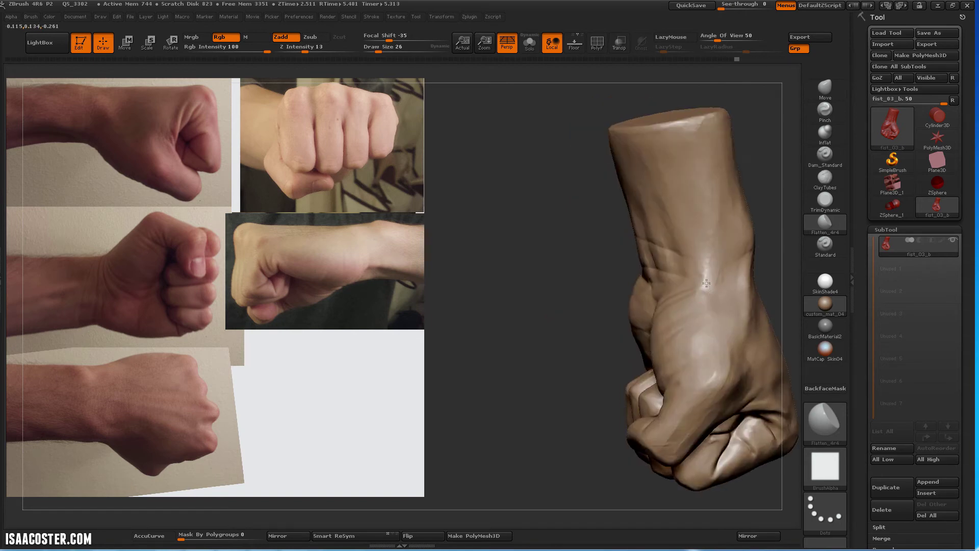
drag(709, 178, 579, 226)
drag(672, 310, 706, 231)
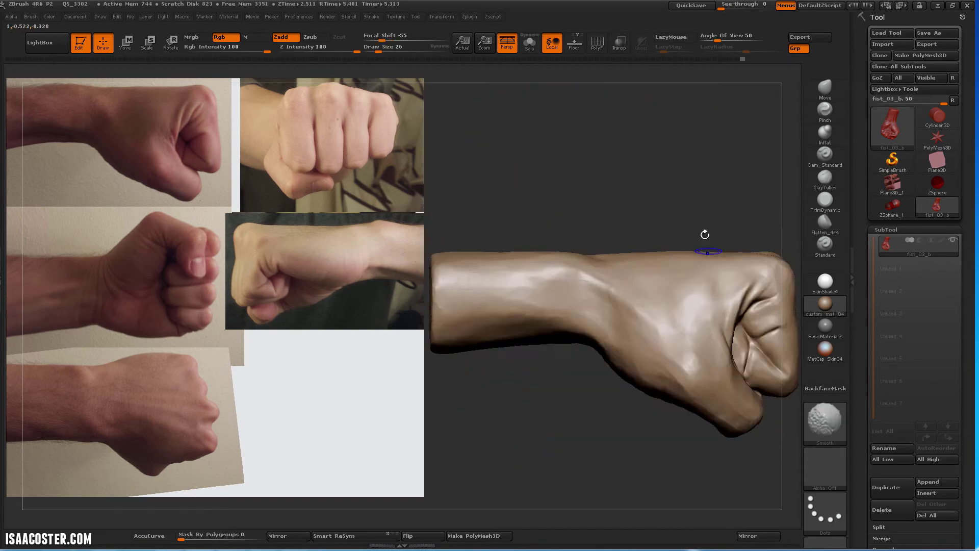
click(825, 110)
drag(780, 296, 743, 185)
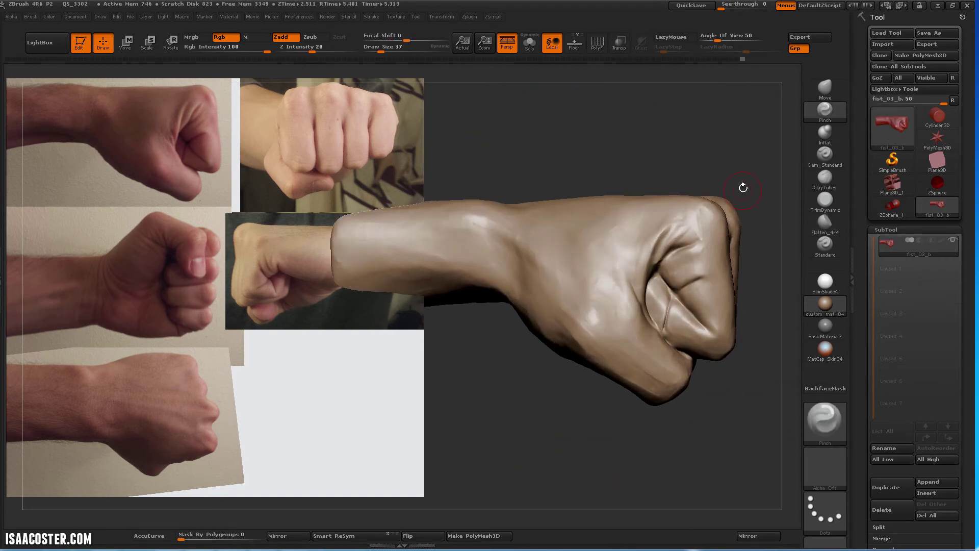
click(825, 133)
click(824, 154)
key(s)
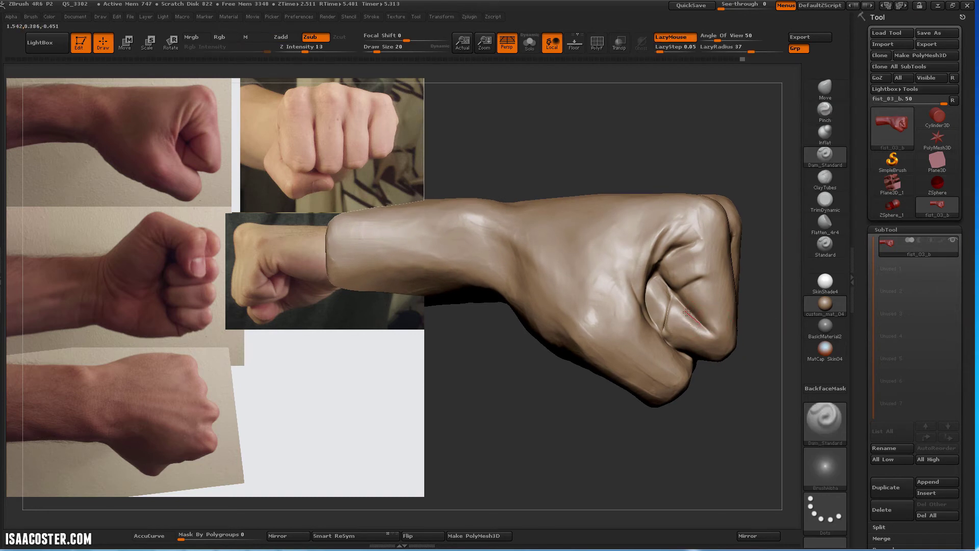
drag(717, 40, 724, 40)
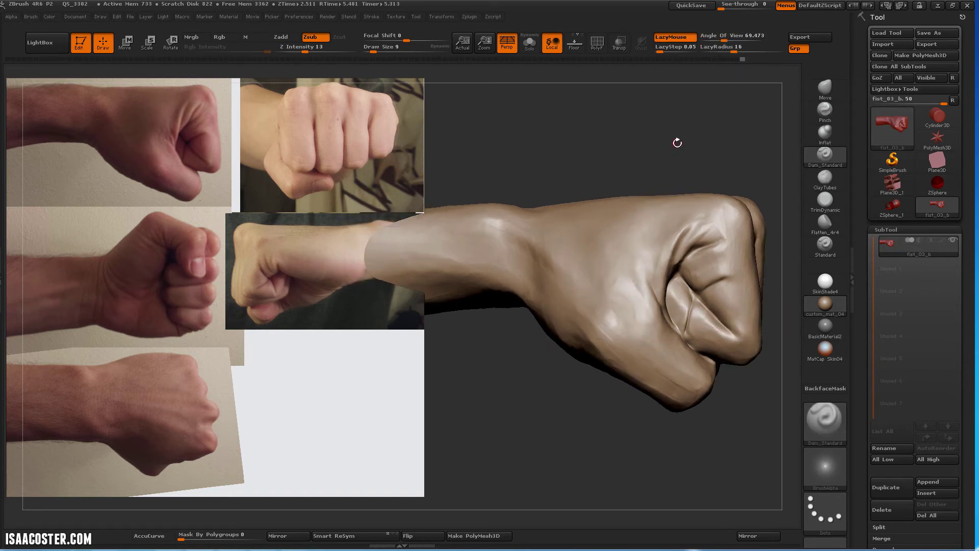
Work the fist's side with ClayTubes and Flatten_4r4, turning the knuckles toward view
click(826, 178)
click(825, 224)
mouse_move(714, 153)
mouse_down()
mouse_move(666, 257)
mouse_move(684, 229)
mouse_up()
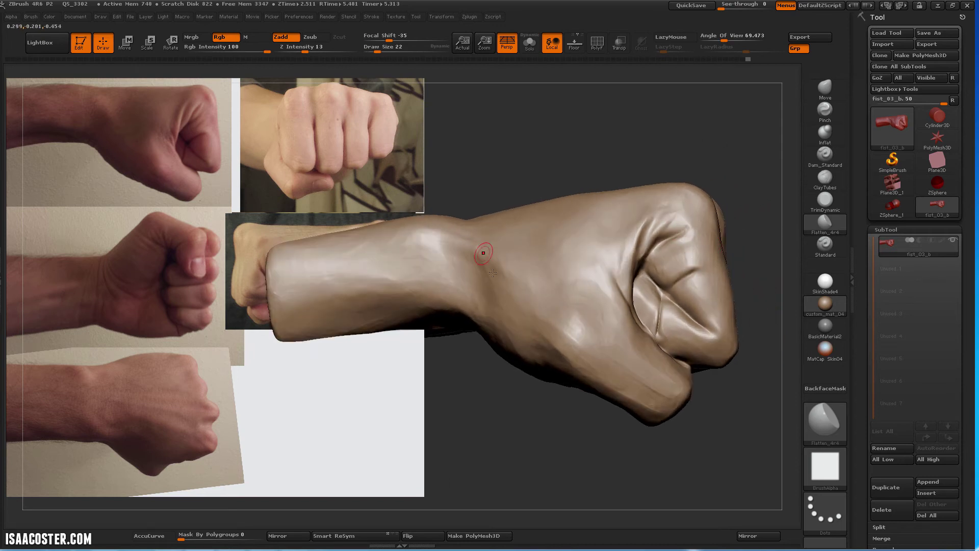
drag(527, 423, 566, 302)
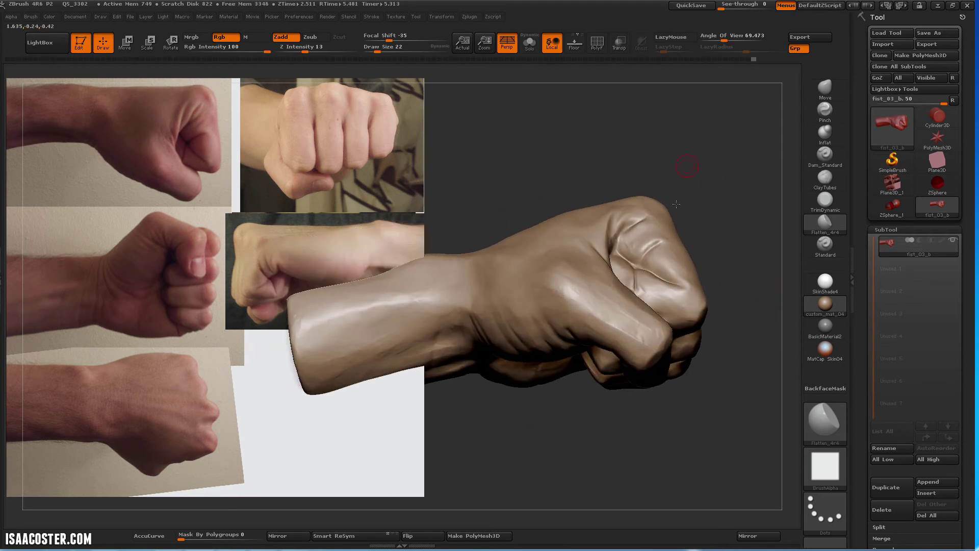
drag(677, 204, 635, 311)
drag(628, 387, 658, 257)
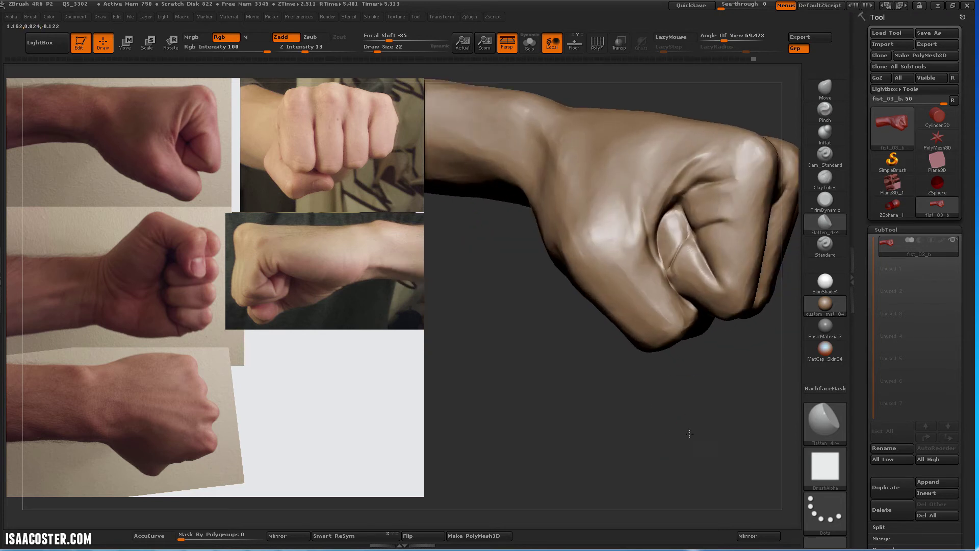
key(b)
key(d)
key(s)
drag(699, 362, 740, 295)
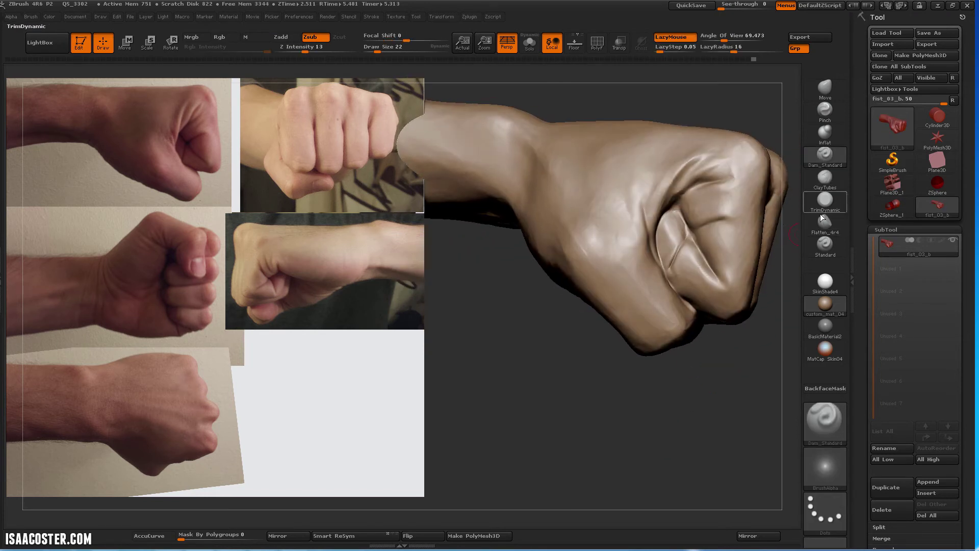
Alternate Dam_Standard, ClayTubes and Flatten_4r4 with a resized brush on the knuckles
click(825, 222)
drag(743, 367, 765, 326)
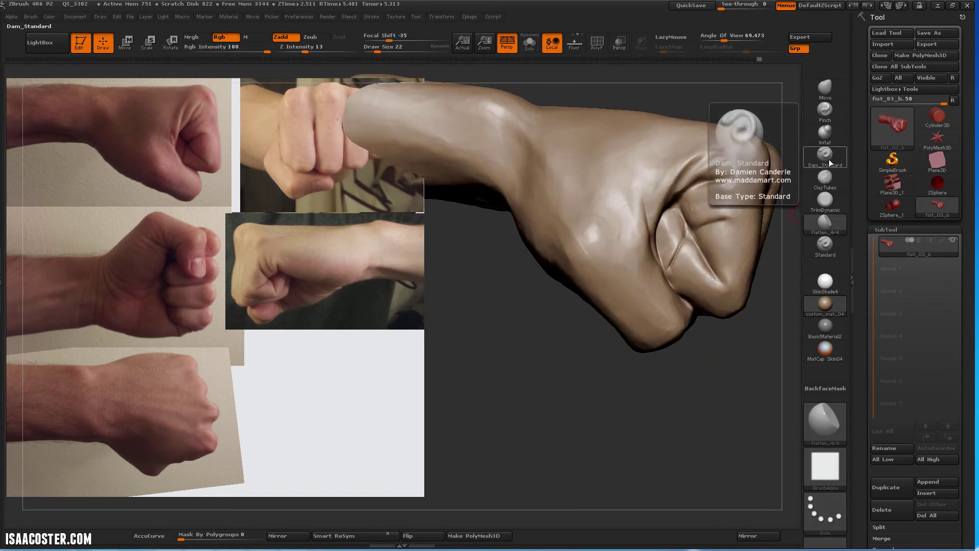
click(824, 154)
click(824, 178)
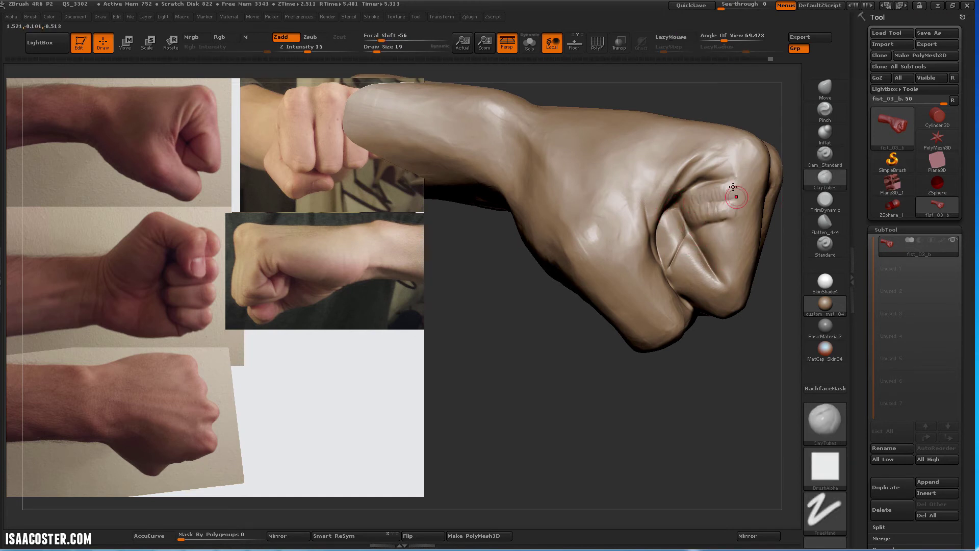
click(824, 222)
key(s)
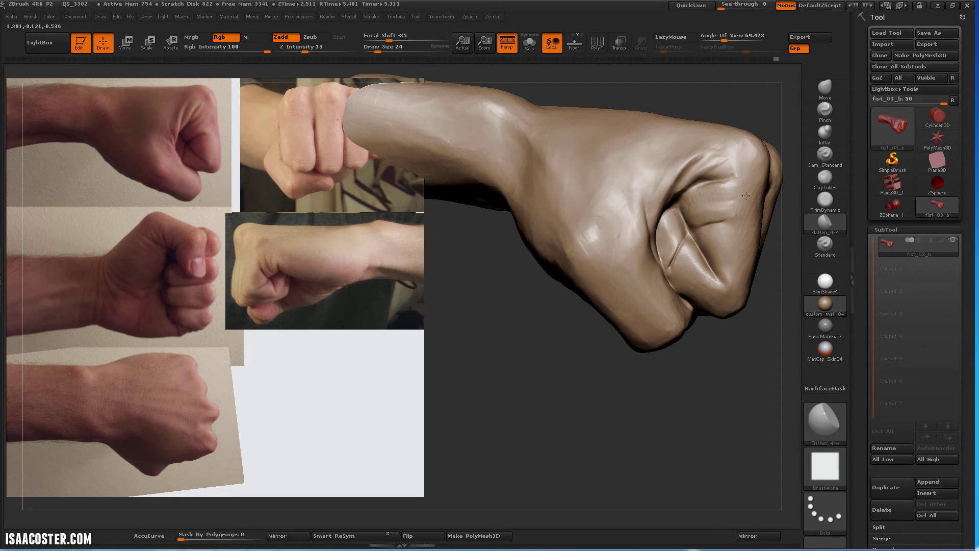
mouse_move(725, 378)
mouse_down()
mouse_move(701, 376)
mouse_move(716, 382)
mouse_move(721, 163)
mouse_move(706, 375)
mouse_move(779, 221)
mouse_move(692, 256)
mouse_up()
Inflate the fist's side and orbit to check its profile
key(b)
key(i)
key(n)
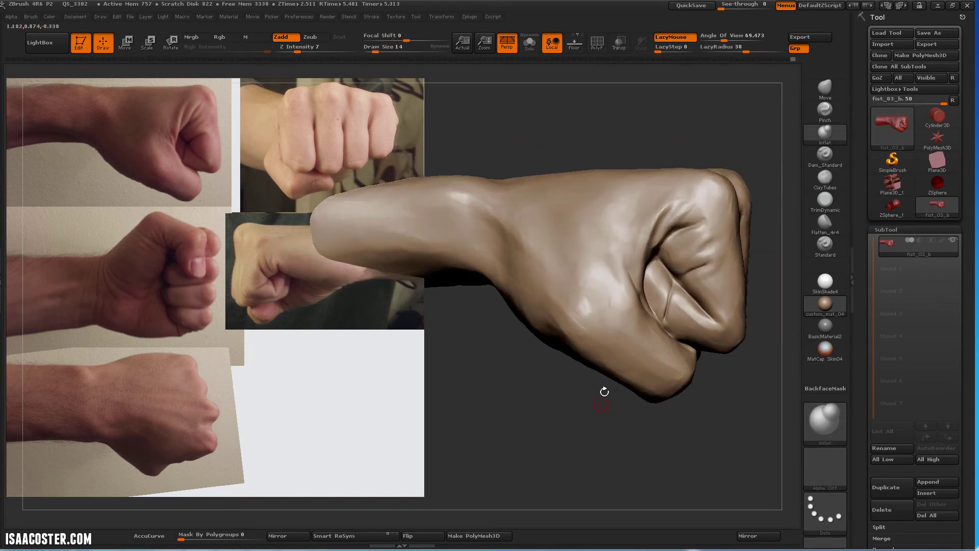
alt+drag(604, 393, 638, 277)
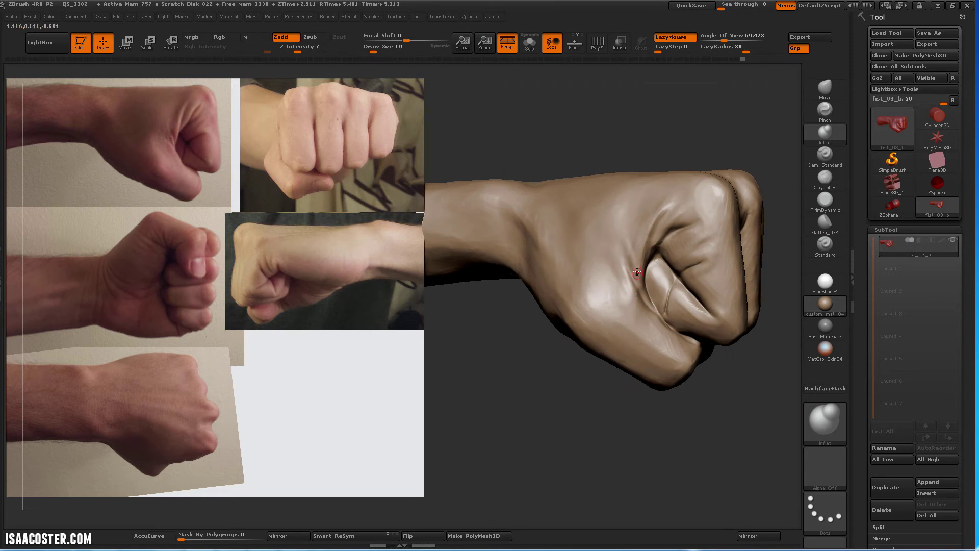
drag(640, 148, 708, 324)
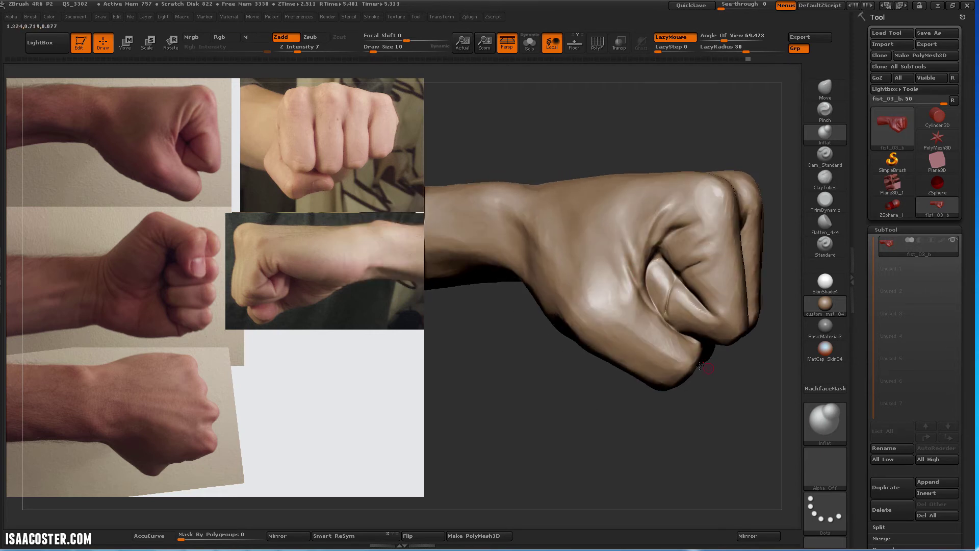
drag(717, 323, 609, 317)
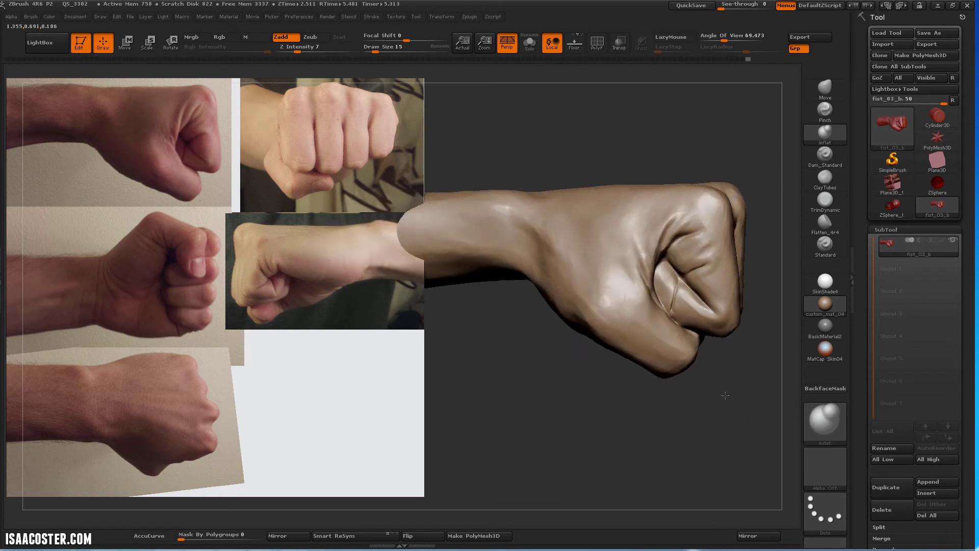
Orbit the fist to close three-quarter and side views of the knuckles
key(b)
key(c)
key(t)
key(b)
key(f)
key(l)
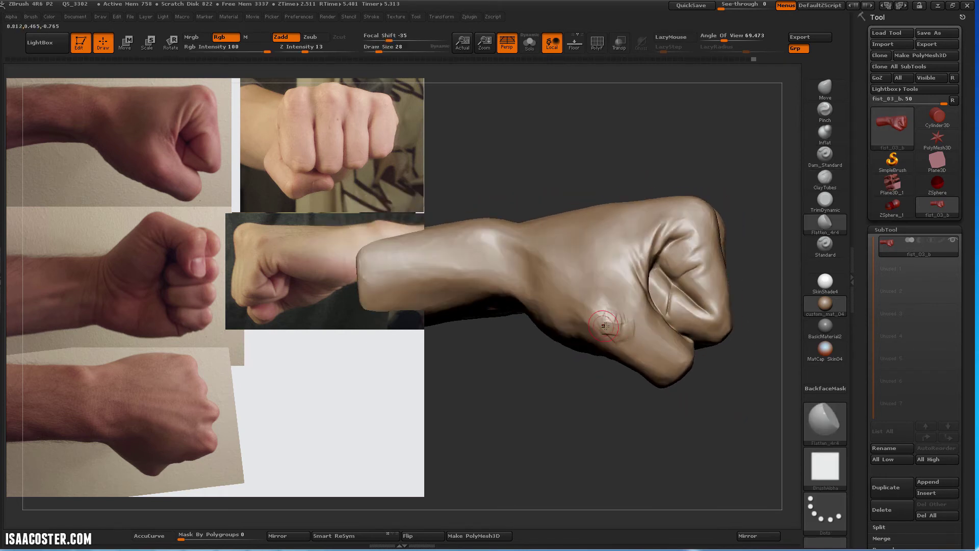
drag(609, 323, 656, 255)
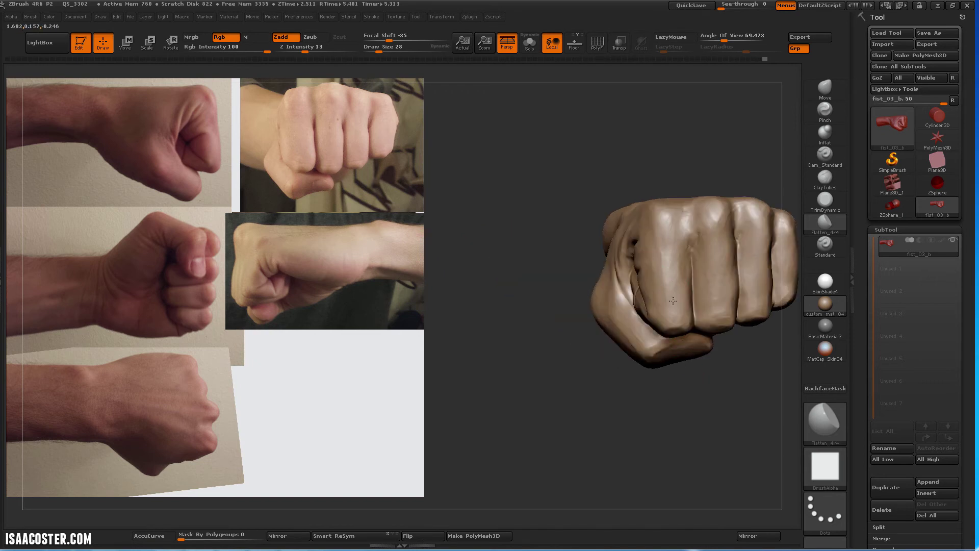
mouse_move(657, 255)
mouse_down()
mouse_move(684, 157)
mouse_move(695, 205)
mouse_move(648, 260)
mouse_up()
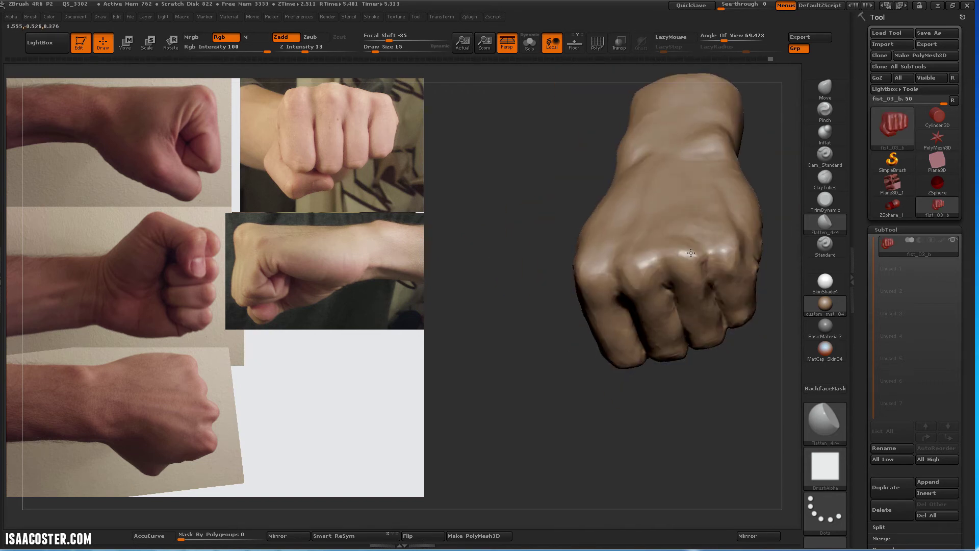
drag(690, 269, 765, 265)
Flatten the planes on the back of the hand with Flatten_4r4
click(824, 86)
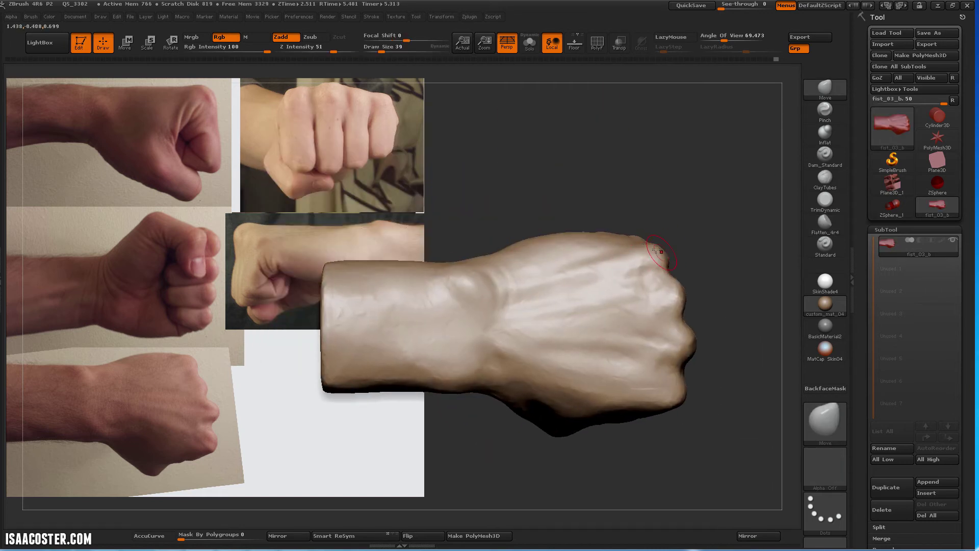
drag(658, 250, 704, 184)
click(825, 222)
drag(764, 204, 668, 336)
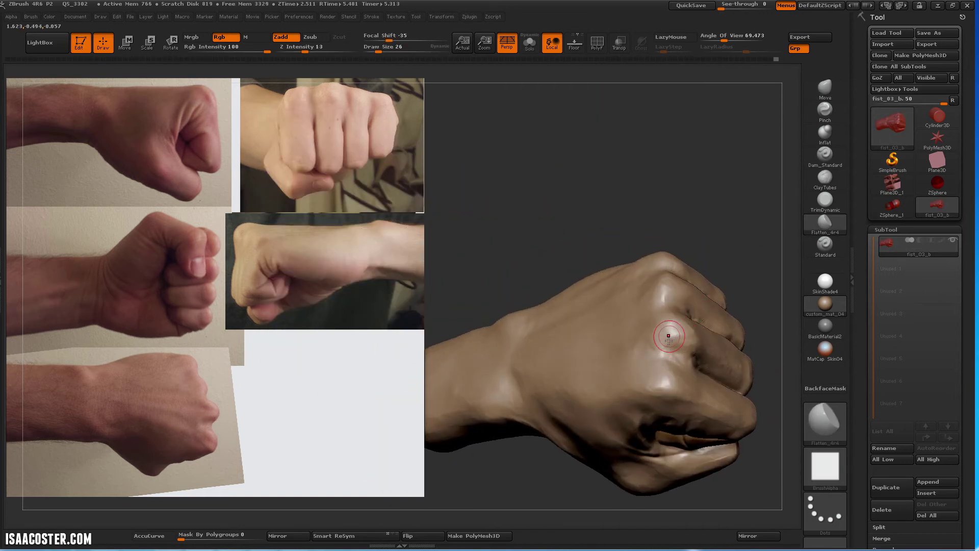
mouse_move(730, 368)
mouse_down()
mouse_move(554, 403)
mouse_move(703, 210)
mouse_up()
click(811, 178)
click(824, 222)
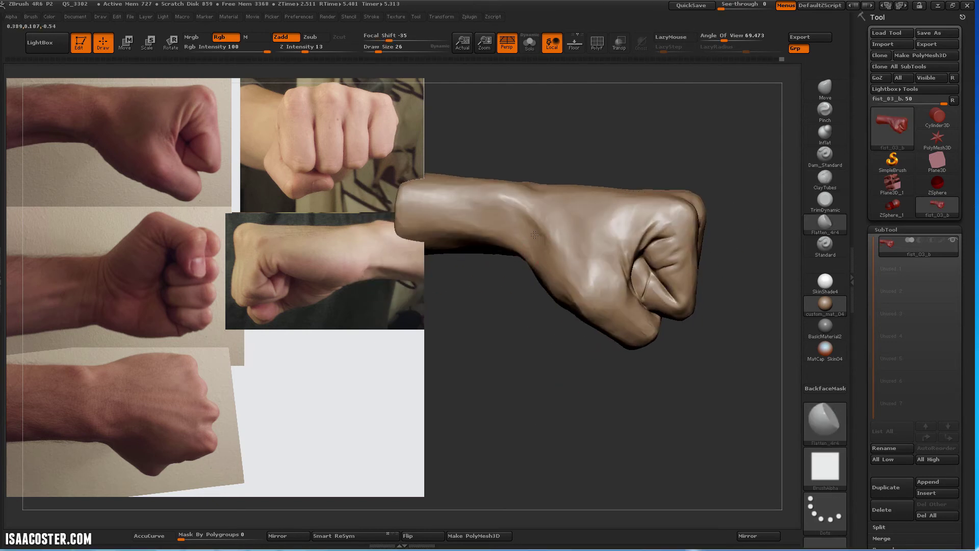
mouse_move(740, 133)
mouse_down()
mouse_move(662, 244)
mouse_move(667, 238)
mouse_up()
Cut the thumb-finger crease and pinch the thumb ridge sharper
click(825, 154)
drag(744, 127, 707, 136)
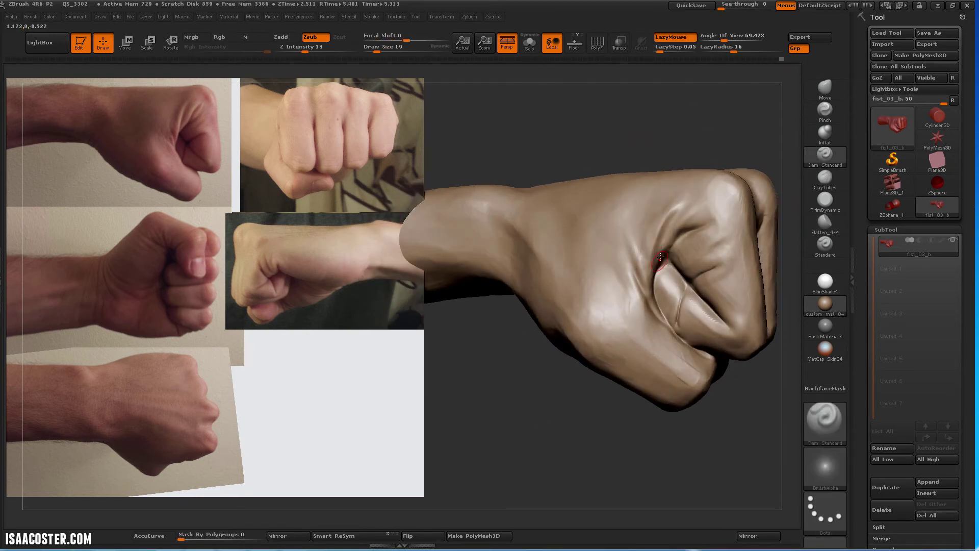
drag(634, 147, 795, 124)
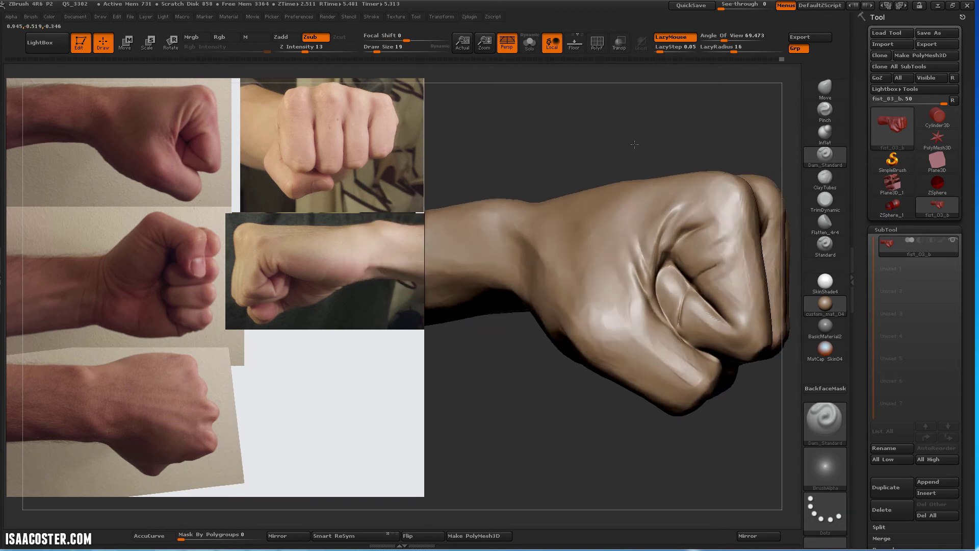
click(825, 122)
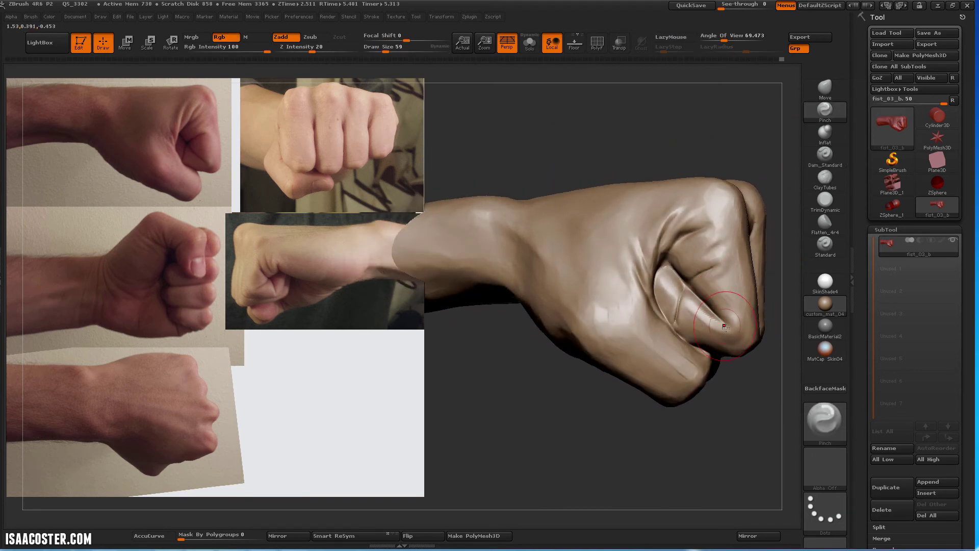
drag(715, 317, 691, 433)
Carve the crease around the thumb knuckle with Dam_Standard
key(b)
key(m)
key(v)
key(s)
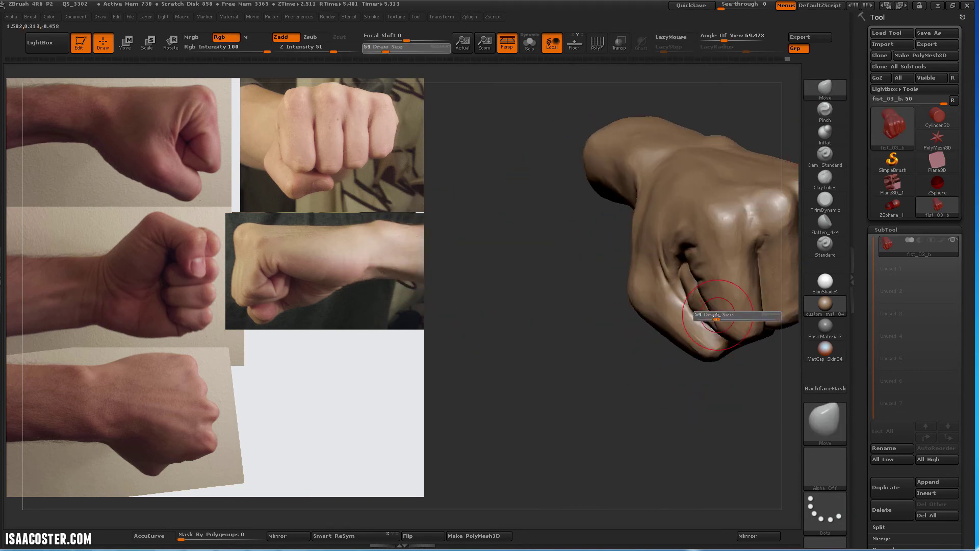
mouse_move(713, 320)
mouse_down()
mouse_move(720, 421)
mouse_move(735, 266)
mouse_up()
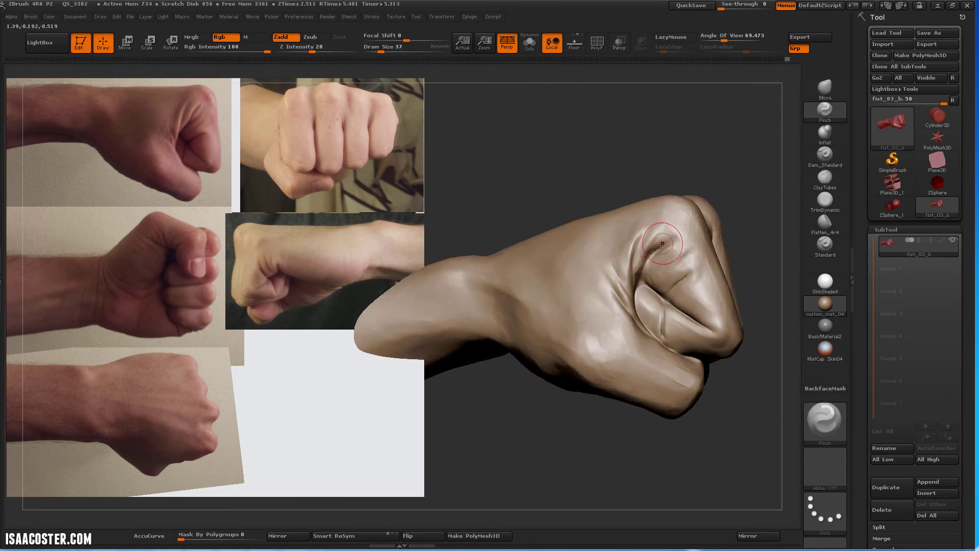
drag(705, 442, 722, 213)
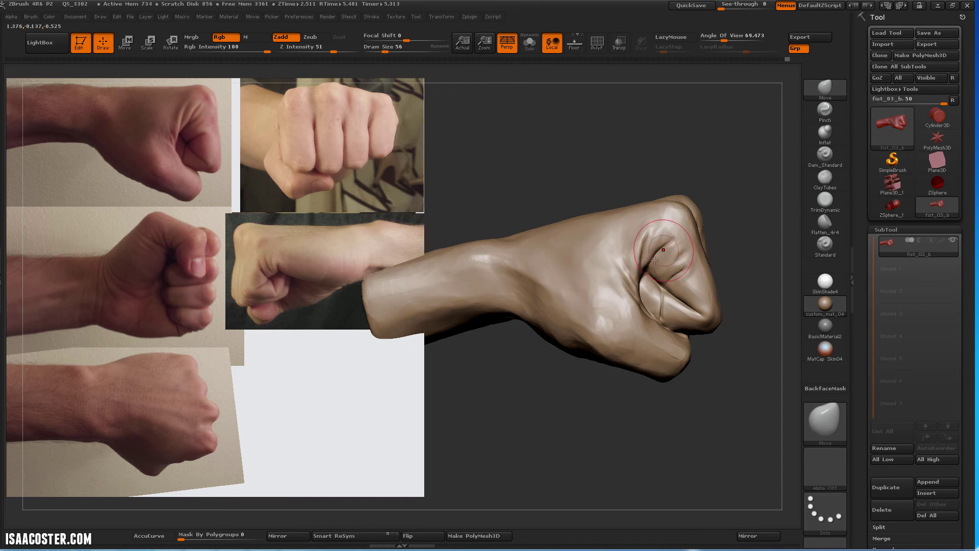
click(825, 154)
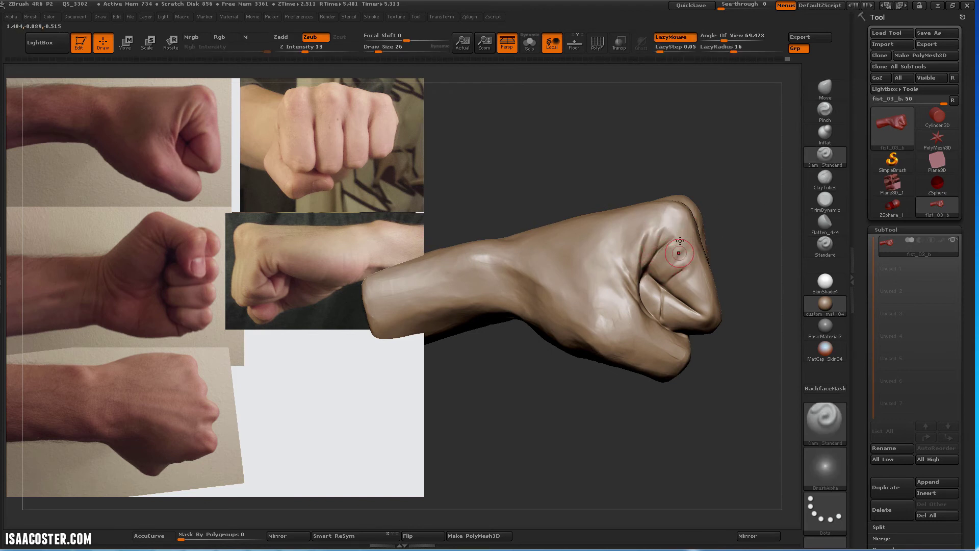
mouse_move(749, 357)
mouse_down()
mouse_move(759, 219)
mouse_move(642, 292)
mouse_up()
click(824, 221)
Shrink the brush and orbit to frontal knuckle and thumb views
key(b)
key(m)
key(v)
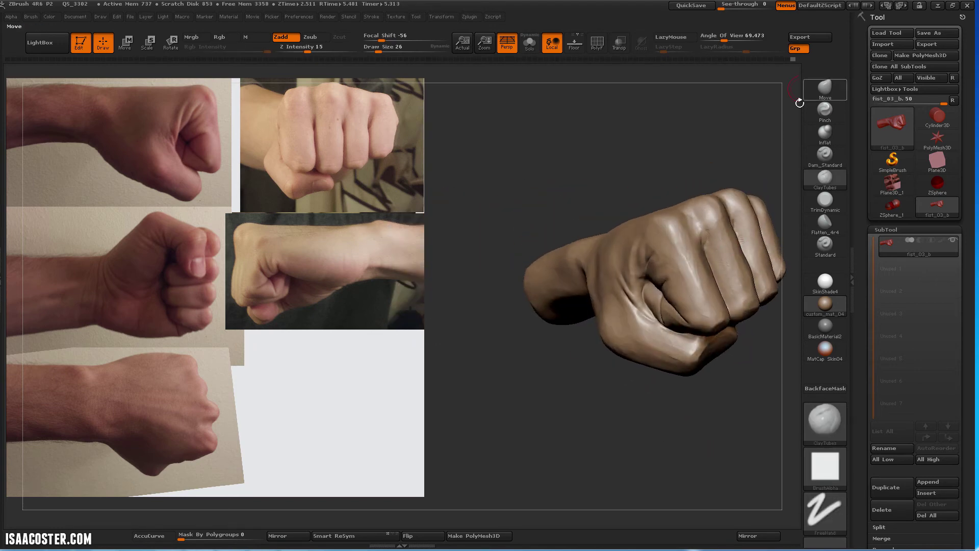
mouse_move(673, 403)
mouse_down()
mouse_move(684, 411)
mouse_move(620, 390)
mouse_move(691, 443)
mouse_move(695, 218)
mouse_move(642, 240)
mouse_up()
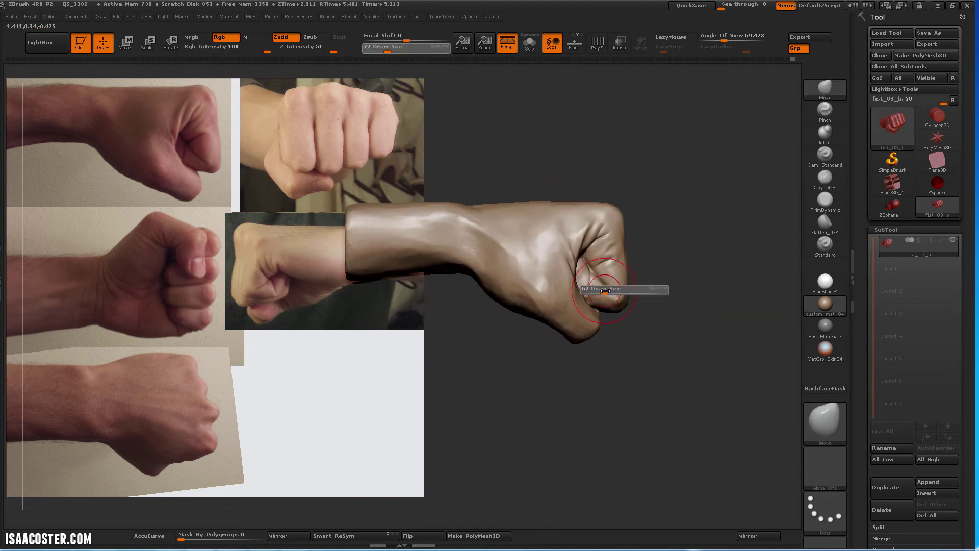
drag(605, 290, 591, 291)
drag(675, 404, 574, 393)
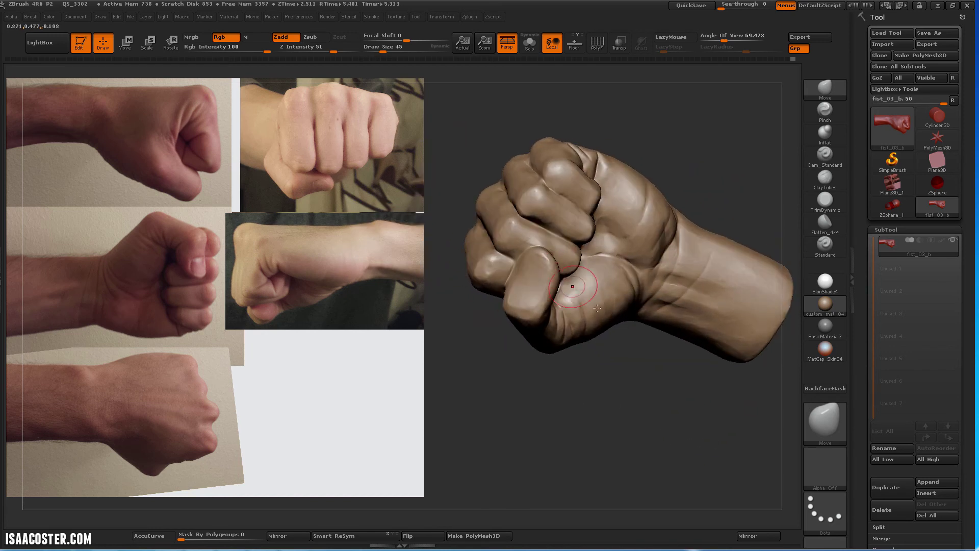
key(b)
key(d)
key(s)
mouse_move(743, 182)
mouse_down()
mouse_move(743, 166)
mouse_move(575, 283)
mouse_up()
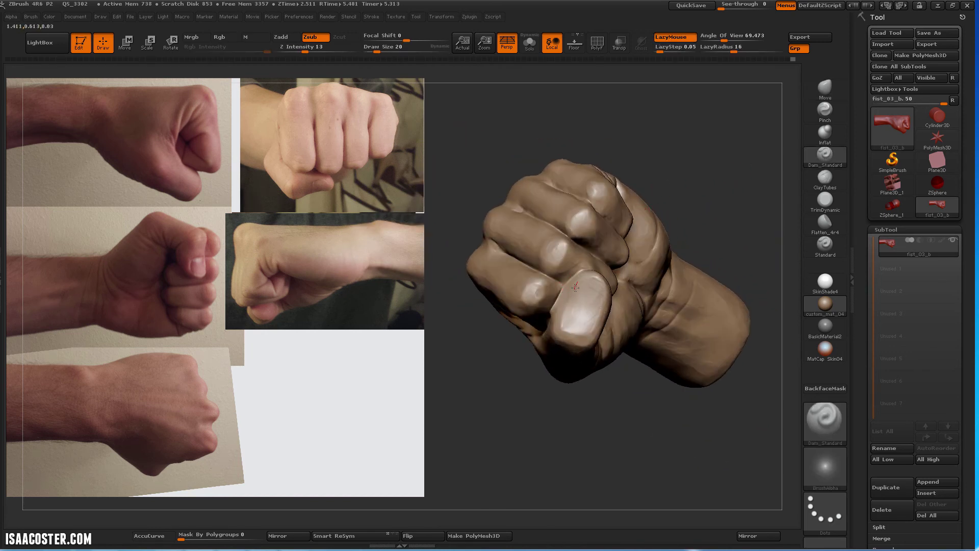
mouse_move(663, 433)
mouse_down()
mouse_move(573, 302)
mouse_move(667, 212)
mouse_up()
Slightly inflate the thumb tip with the Inflat brush
key(b)
key(i)
key(n)
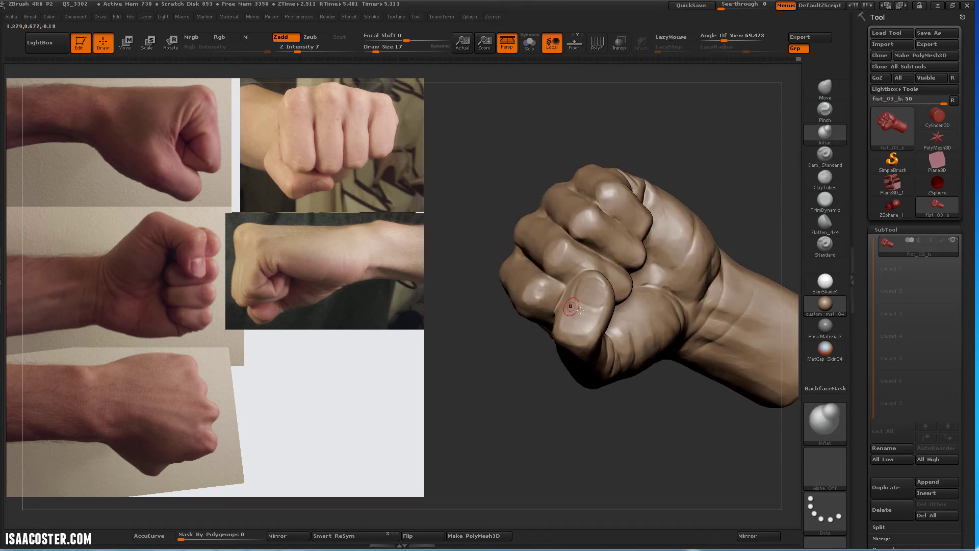
drag(580, 309, 625, 278)
drag(689, 161, 603, 303)
key(b)
key(m)
key(v)
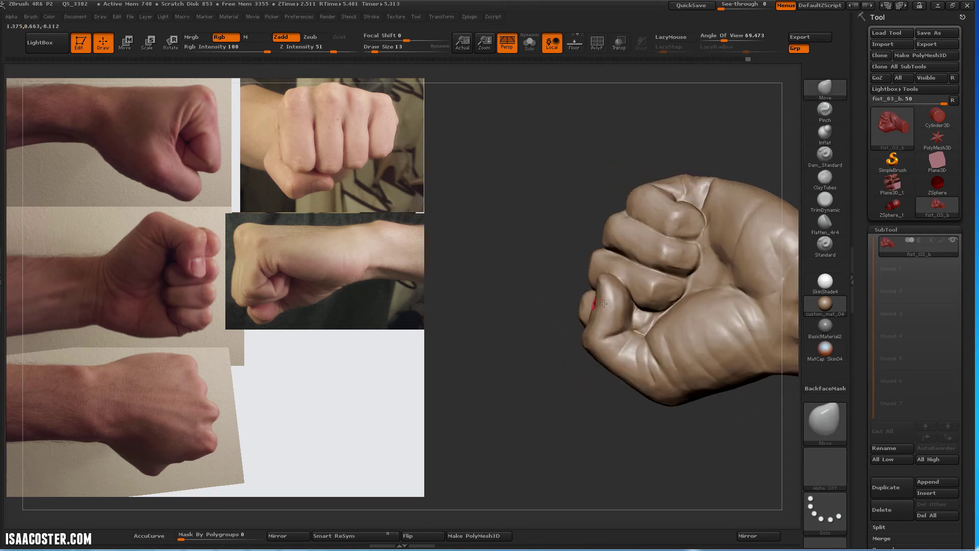
mouse_move(551, 273)
mouse_down()
mouse_move(605, 396)
mouse_move(743, 250)
mouse_move(589, 274)
mouse_up()
Cycle through Flatten, Dam_Standard and Inflat brushes, ending on Dam_Standard
click(825, 221)
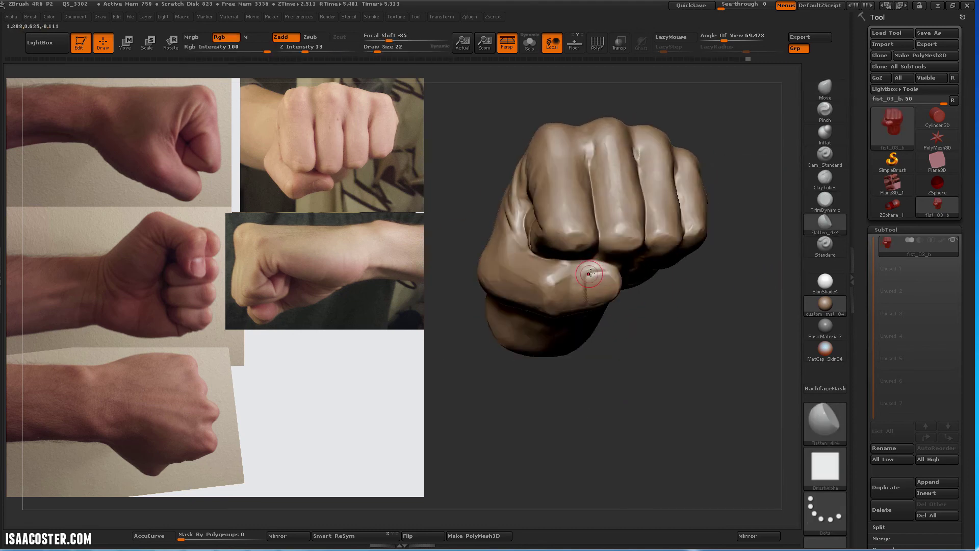
click(828, 168)
click(824, 132)
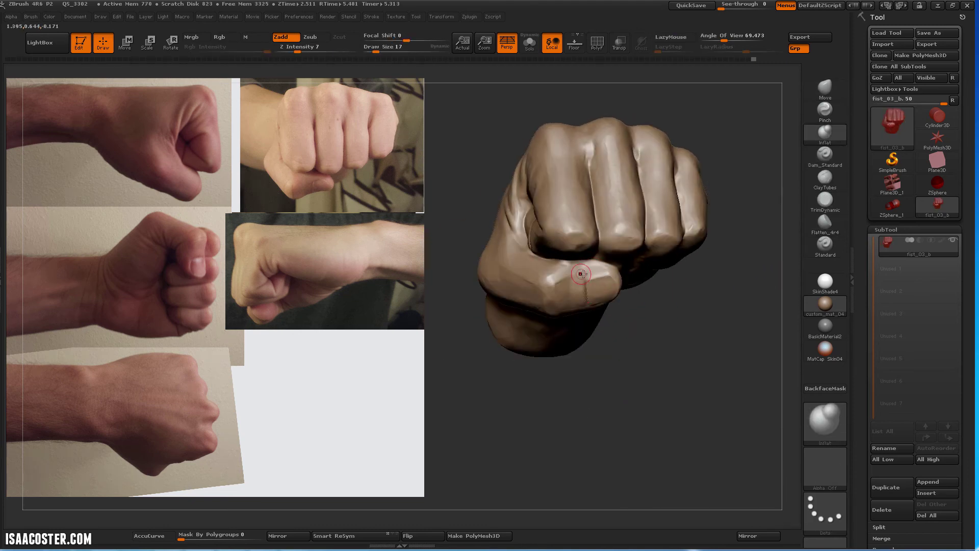
click(825, 154)
mouse_move(598, 277)
mouse_down()
mouse_move(618, 316)
mouse_move(623, 170)
mouse_move(628, 275)
mouse_move(619, 300)
mouse_up()
Frame the fist with the Move brush, checking side, thumb-front and three-quarter views
drag(495, 169, 586, 229)
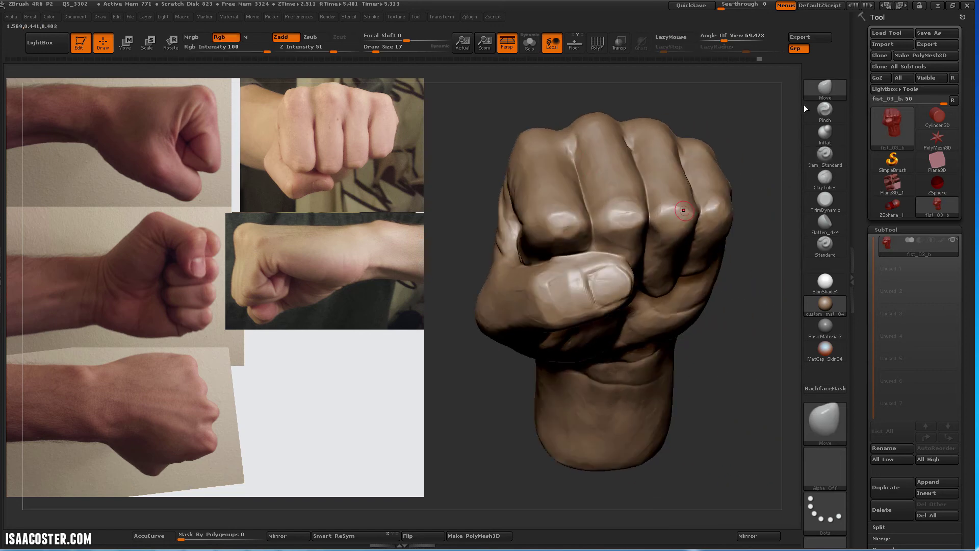
click(825, 87)
drag(510, 229, 601, 280)
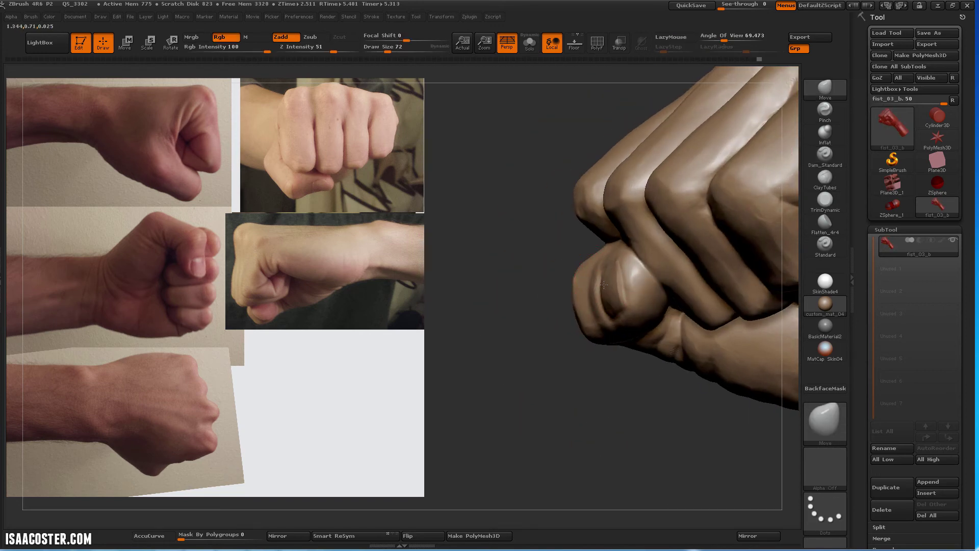
drag(604, 285, 601, 279)
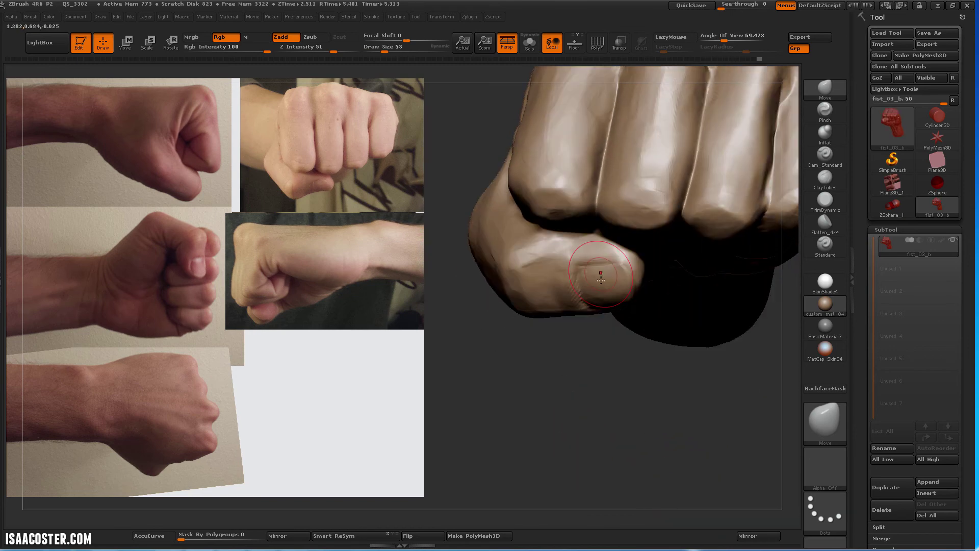
key(f)
mouse_move(586, 404)
mouse_down()
mouse_move(700, 346)
mouse_move(589, 268)
mouse_up()
Try ClayTubes, then reshape the fist with Move while orbiting around all sides
key(b)
key(c)
key(t)
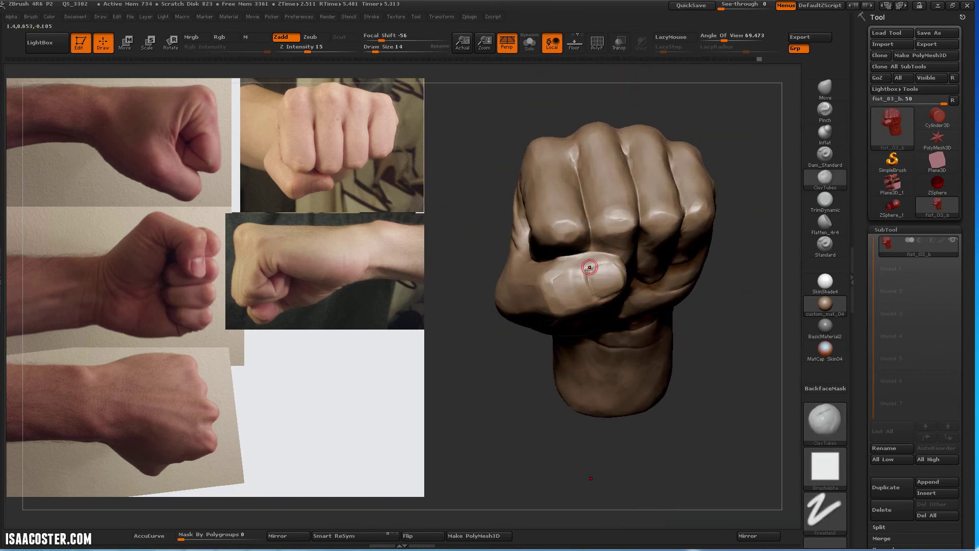
key(b)
key(m)
key(v)
drag(695, 131, 594, 272)
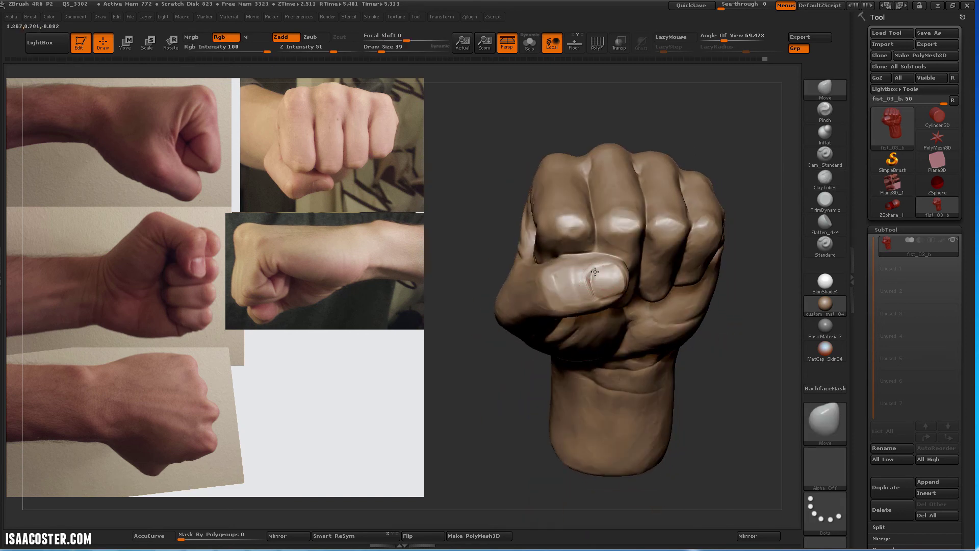
mouse_move(756, 374)
mouse_down()
mouse_move(579, 448)
mouse_move(569, 240)
mouse_move(677, 133)
mouse_move(734, 360)
mouse_move(790, 199)
mouse_up()
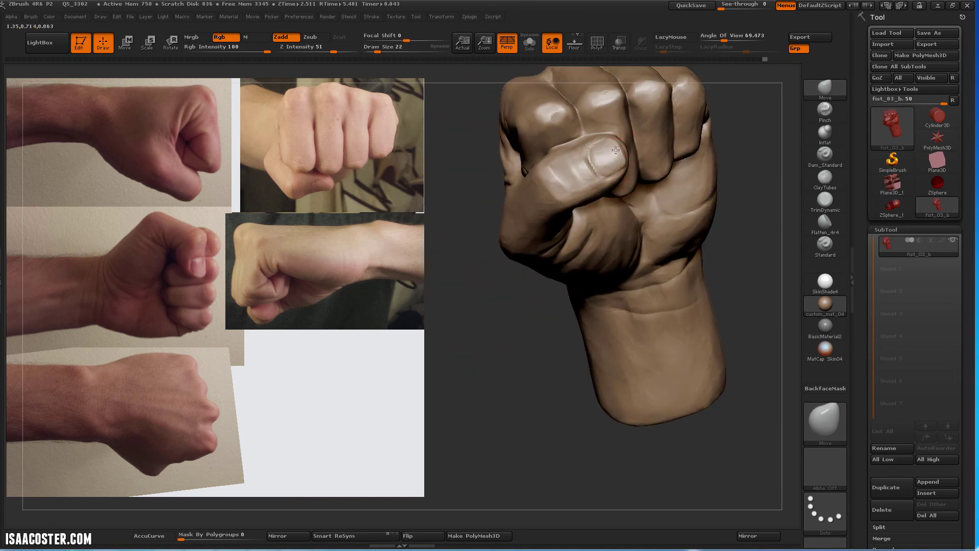
Sharpen and flatten the finger edges close up with Pinch and Flatten_4r4
drag(616, 150, 796, 168)
click(825, 109)
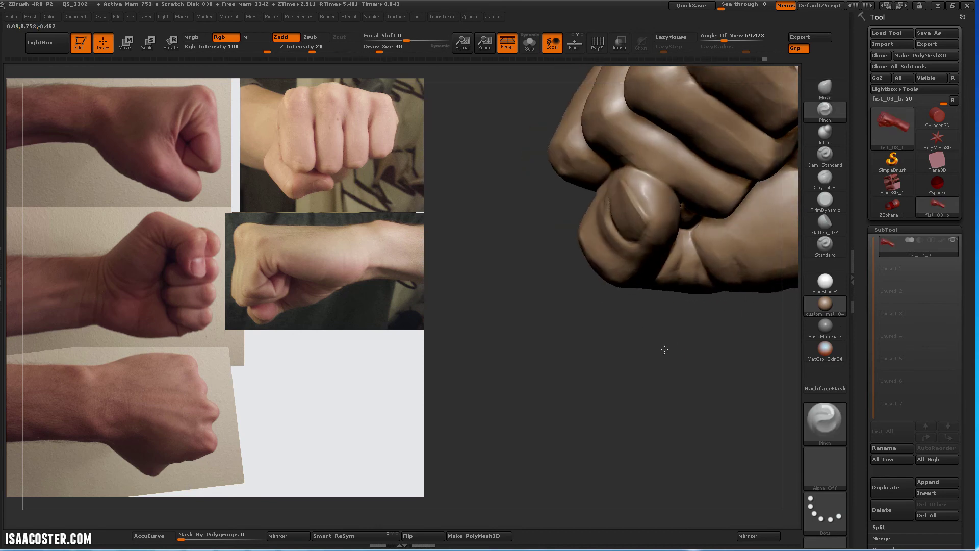
drag(665, 350, 739, 317)
click(824, 222)
mouse_move(637, 408)
mouse_down()
mouse_move(684, 338)
mouse_move(658, 214)
mouse_up()
Reshape the knuckles with Move and carve creases near the thumb with Dam_Standard
key(b)
key(m)
key(v)
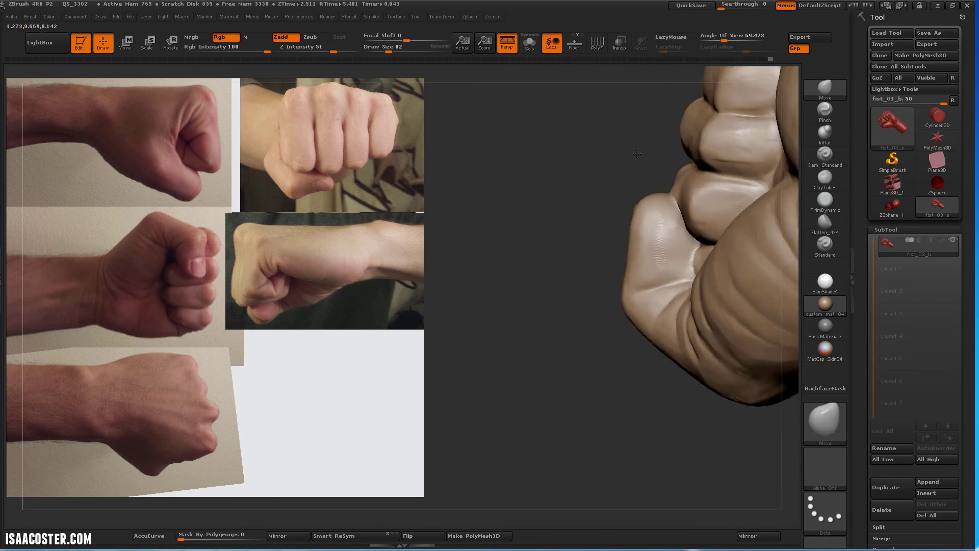
mouse_move(637, 153)
mouse_down()
mouse_move(608, 381)
mouse_move(746, 211)
mouse_move(617, 220)
mouse_up()
key(b)
key(d)
key(s)
drag(638, 173, 658, 249)
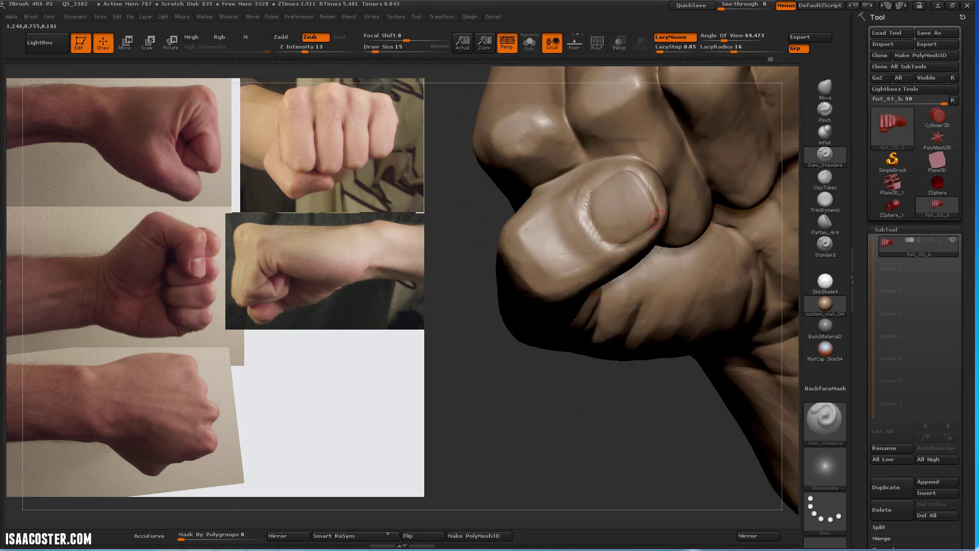
Inflate and push the knuckle-front volumes, then flatten them into planes
click(825, 131)
mouse_move(602, 388)
mouse_down()
mouse_move(688, 290)
mouse_move(653, 194)
mouse_up()
key(b)
key(m)
key(v)
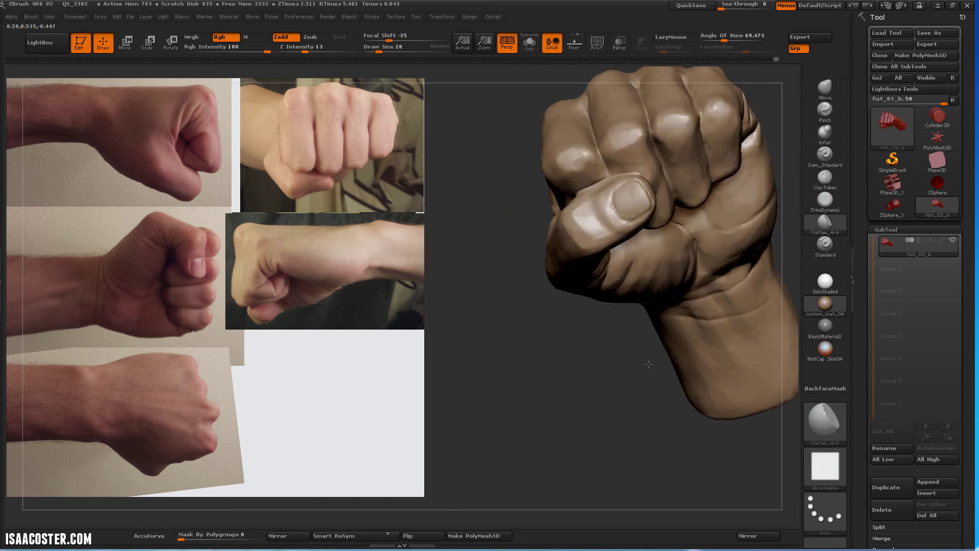
click(825, 224)
drag(785, 219, 665, 148)
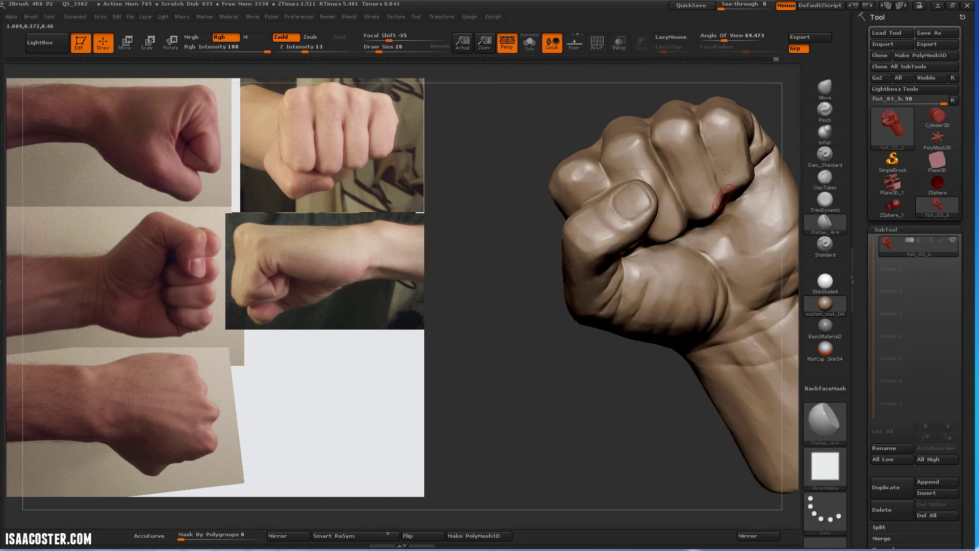
Push the knuckle forms with Move from angled, upright and front-on views
key(b)
key(m)
key(v)
drag(725, 170, 741, 210)
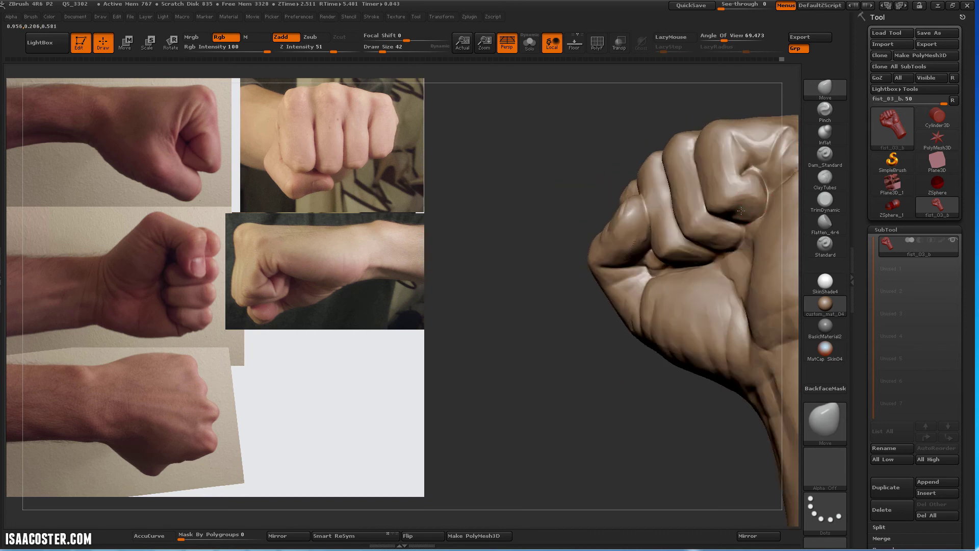
drag(626, 413, 607, 299)
mouse_move(701, 390)
mouse_down()
mouse_move(568, 292)
mouse_move(558, 318)
mouse_move(684, 406)
mouse_move(596, 371)
mouse_move(684, 393)
mouse_move(679, 415)
mouse_move(645, 450)
mouse_move(652, 363)
mouse_up()
key(b)
key(m)
key(v)
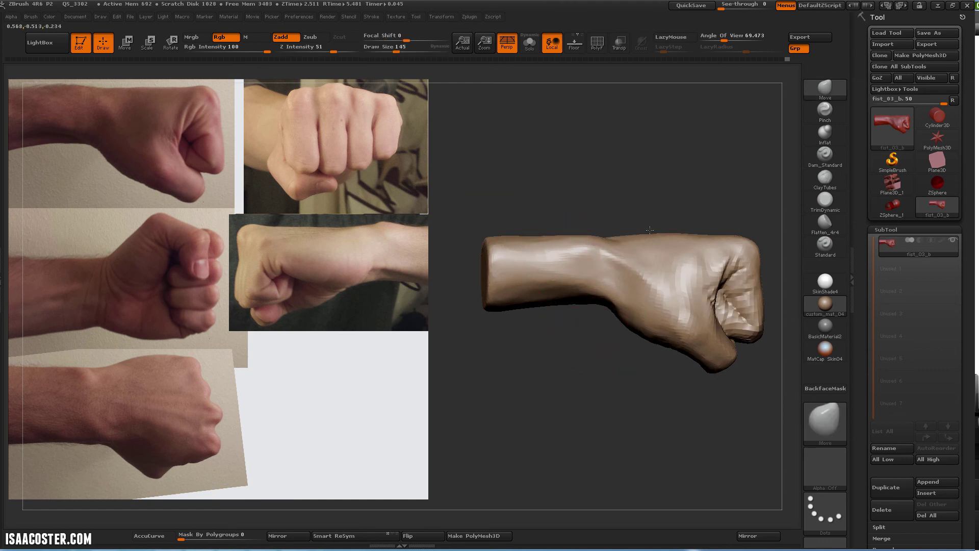
Nudge the form near the wrist and pinch sharper ridges along the fist's side
drag(531, 194, 546, 204)
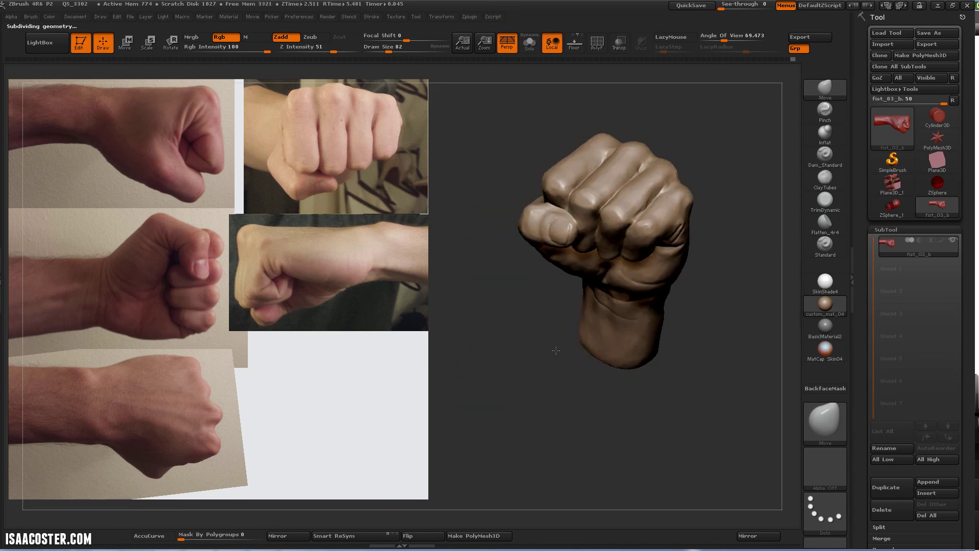
drag(621, 199, 599, 182)
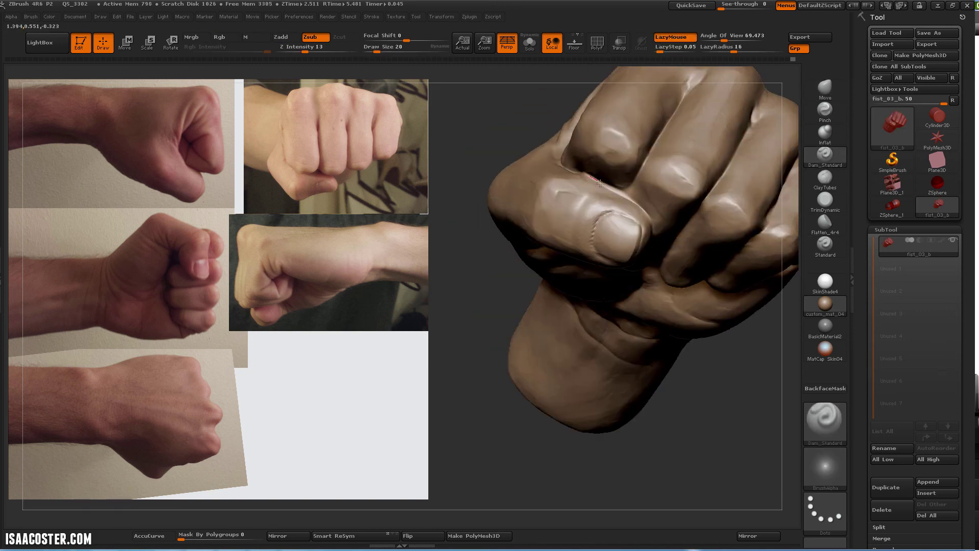
mouse_move(631, 264)
mouse_down()
mouse_move(642, 185)
mouse_move(591, 162)
mouse_up()
key(b)
key(p)
key(i)
mouse_move(724, 393)
mouse_down()
mouse_move(664, 397)
mouse_move(638, 383)
mouse_up()
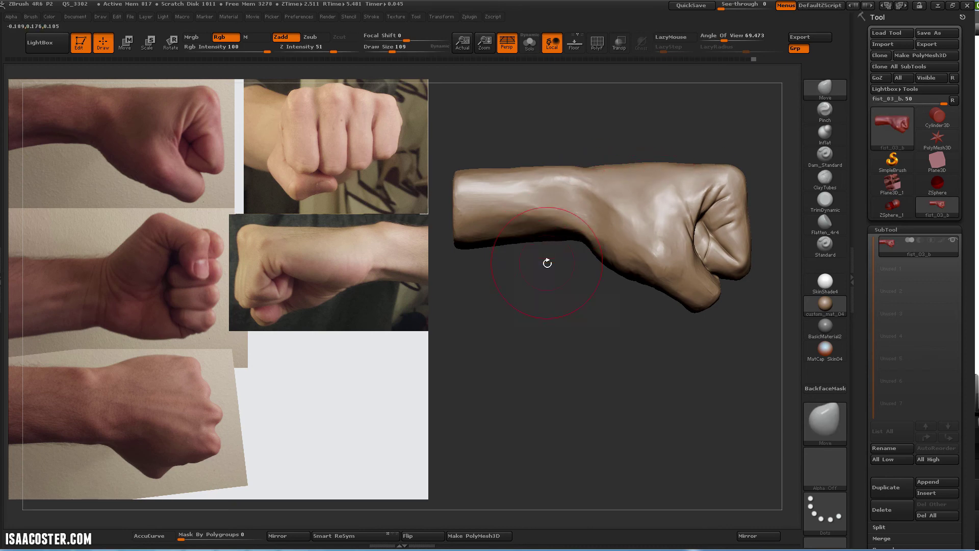
drag(547, 263, 508, 248)
Subdivide the mesh for finer detail and inspect the knuckles from three-quarter and front views
key(ctrl+d)
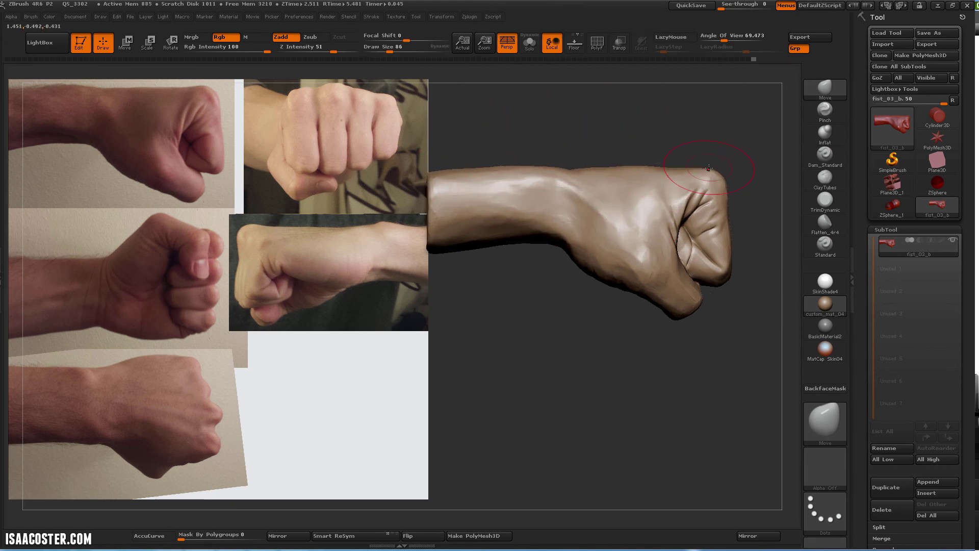
mouse_move(706, 344)
mouse_down()
mouse_move(720, 238)
mouse_move(709, 219)
mouse_up()
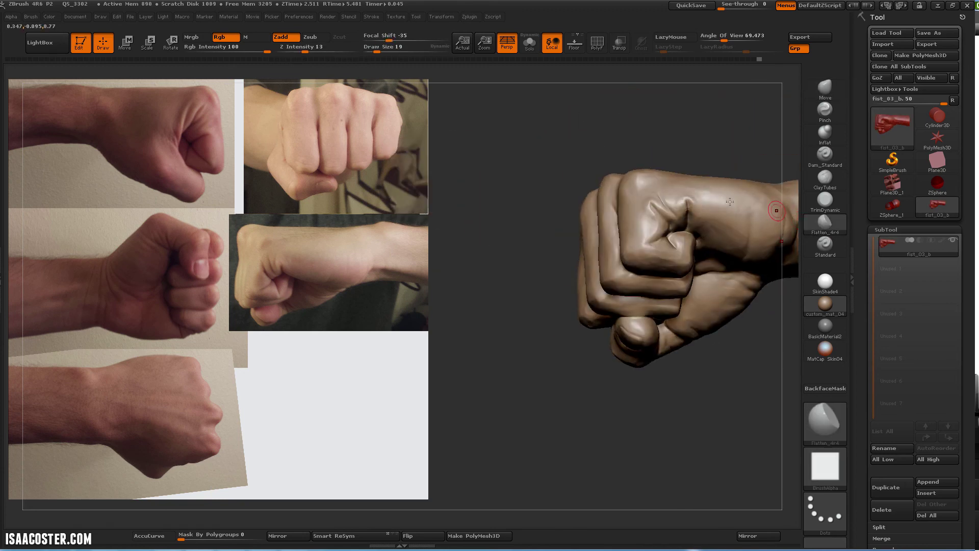
drag(726, 135, 650, 216)
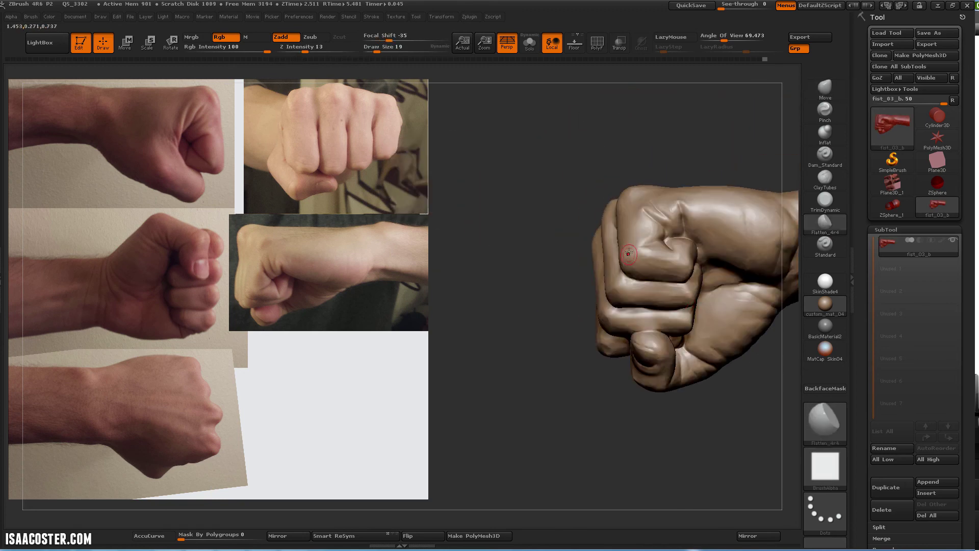
drag(666, 261, 712, 293)
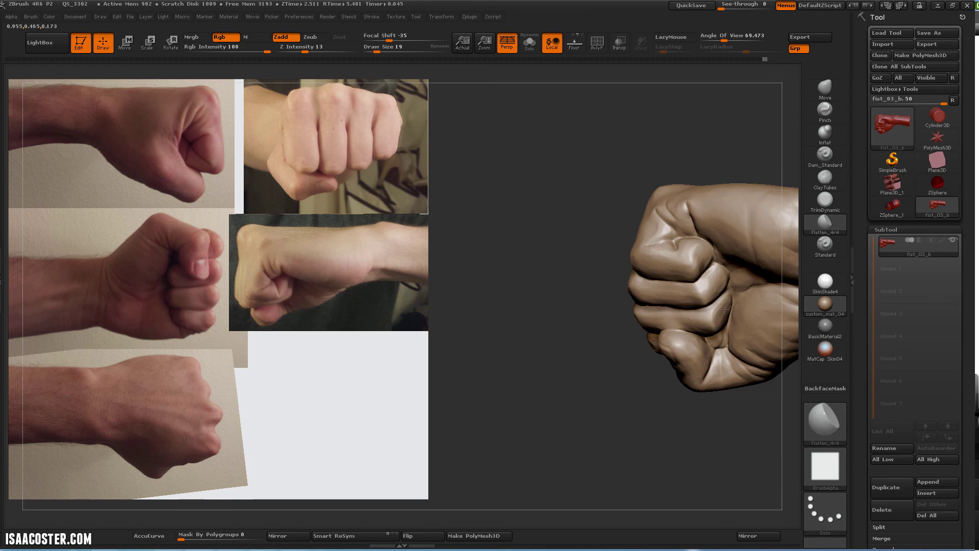
Reshape the top of the fist and the forearm with the Move brush
key(b)
key(m)
key(v)
drag(710, 327, 767, 187)
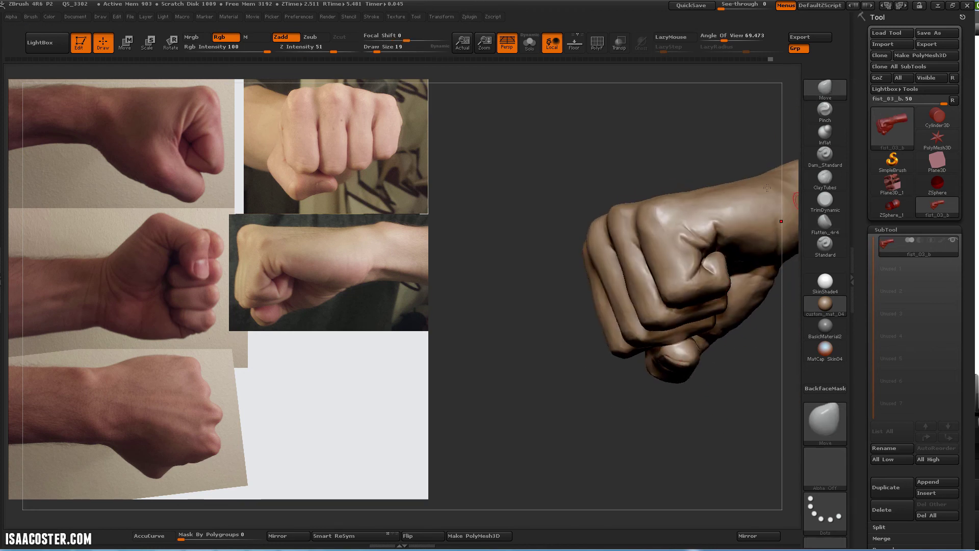
drag(677, 345, 740, 255)
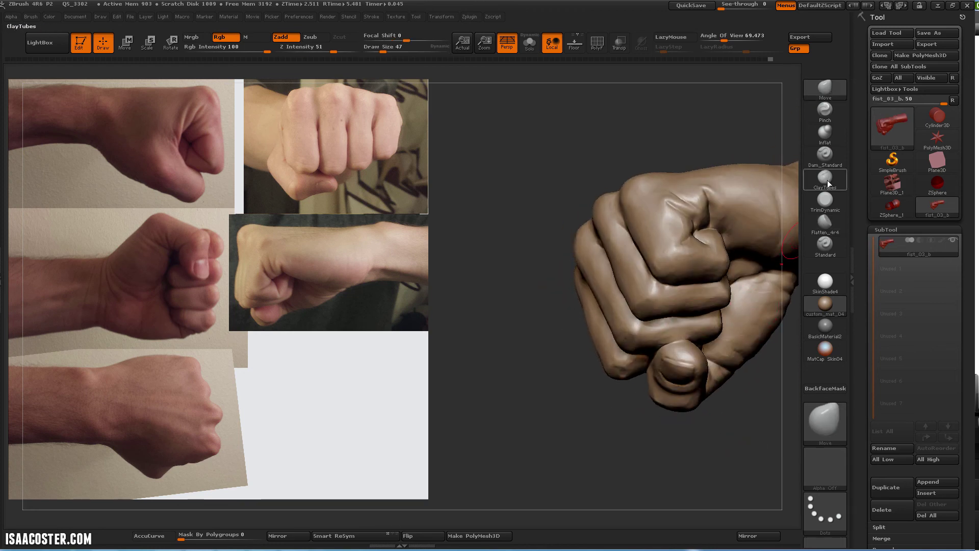
drag(727, 444, 658, 371)
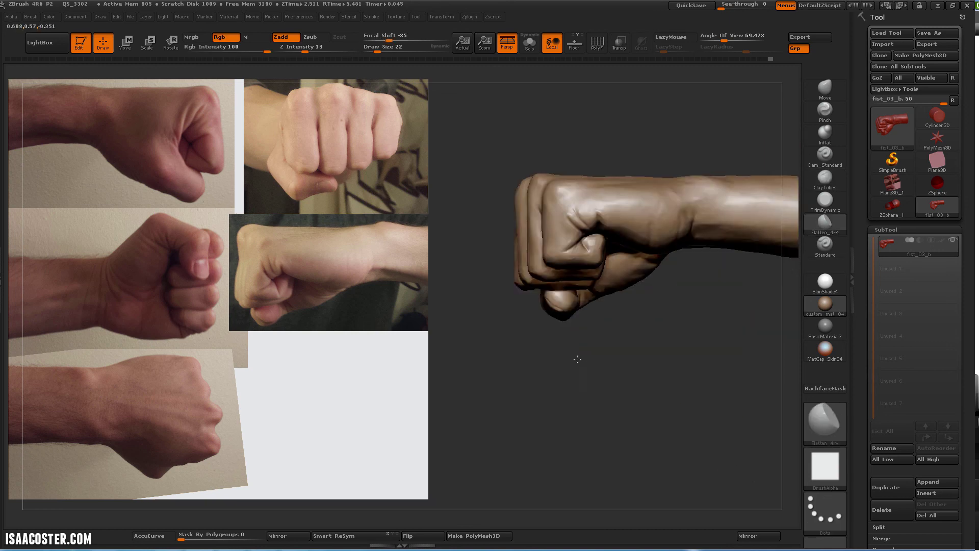
Build up the forearm with larger ClayTubes strokes
key(b)
key(c)
key(t)
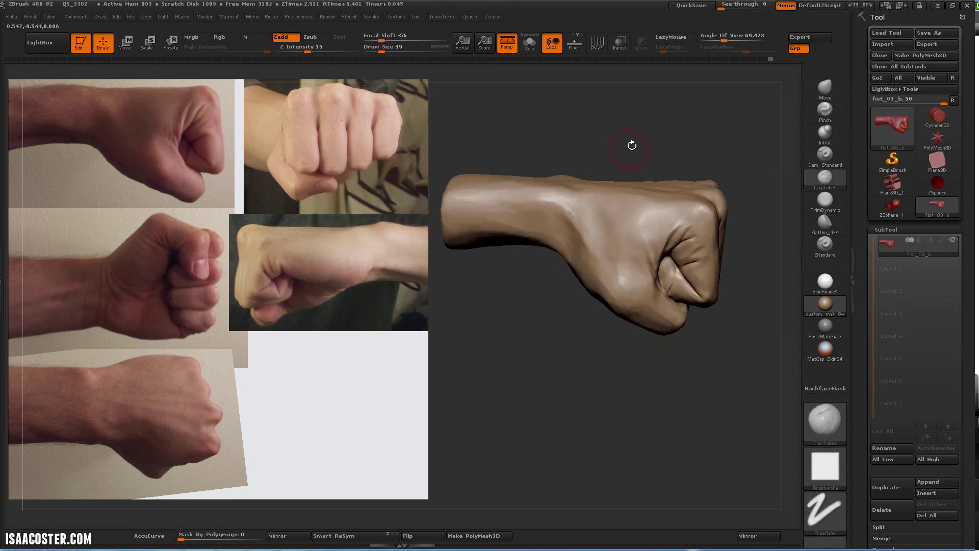
drag(629, 144, 622, 228)
drag(613, 182, 563, 169)
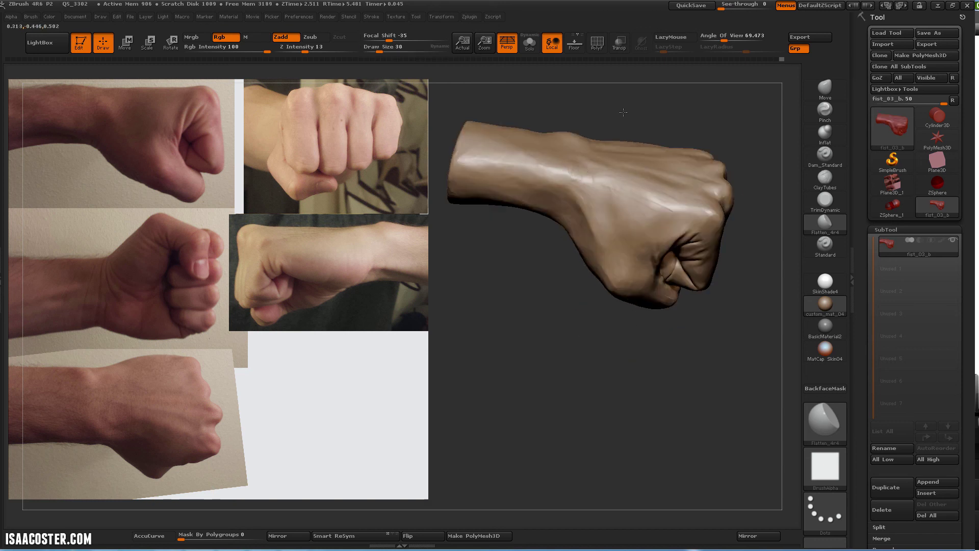
mouse_move(623, 112)
mouse_down()
mouse_move(571, 168)
mouse_move(590, 409)
mouse_move(568, 313)
mouse_up()
Push the knuckle forms with Move from front and side views
drag(636, 256, 630, 256)
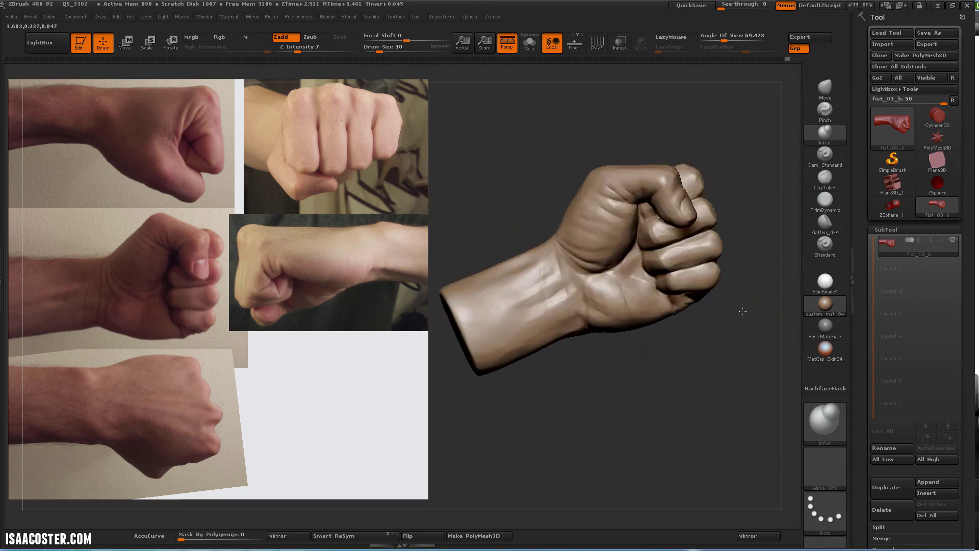
key(b)
key(m)
key(v)
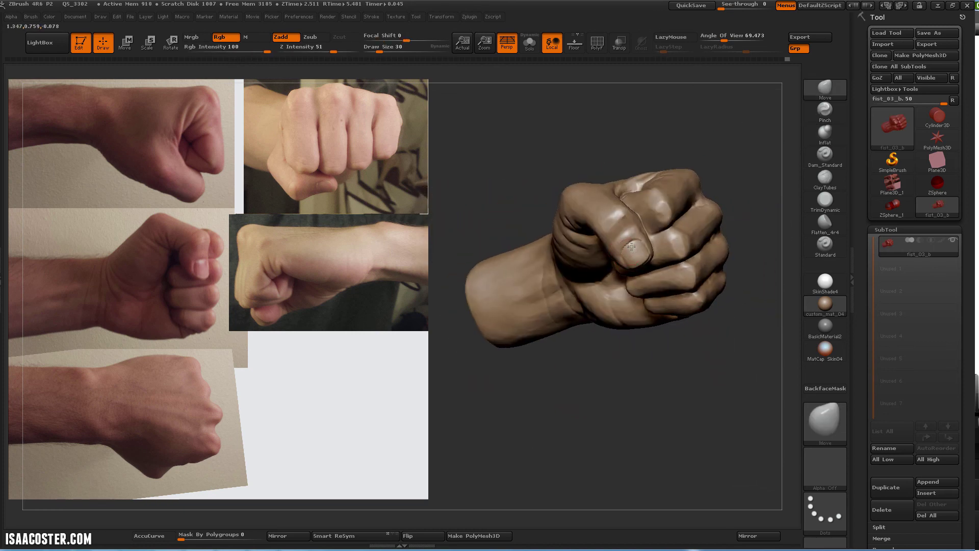
mouse_move(621, 417)
shift+mouse_down()
mouse_move(622, 256)
mouse_move(692, 352)
mouse_move(631, 263)
mouse_move(665, 399)
mouse_move(682, 226)
mouse_move(645, 177)
shift+mouse_up()
Flatten planes on the knuckles and wrist with Flatten_4r4
key(b)
key(f)
key(l)
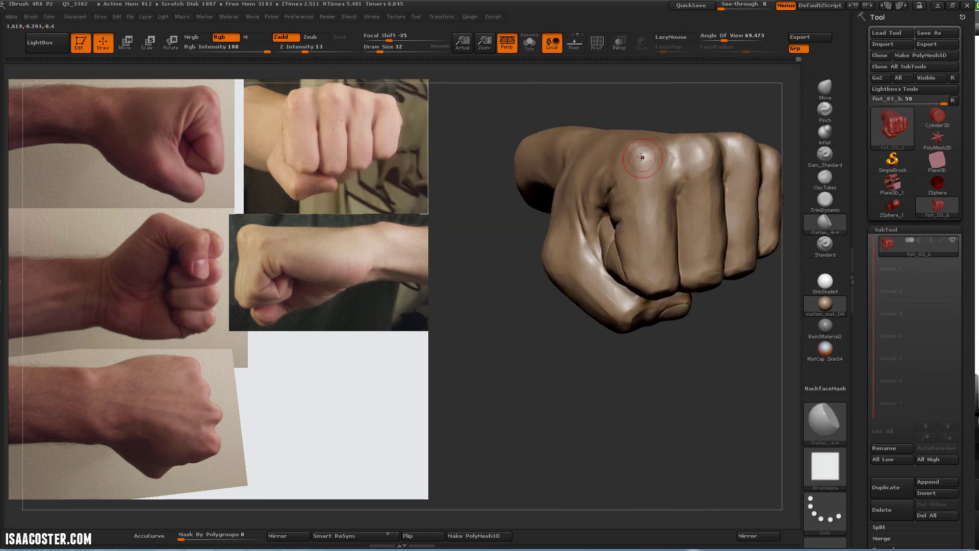
drag(715, 364, 687, 206)
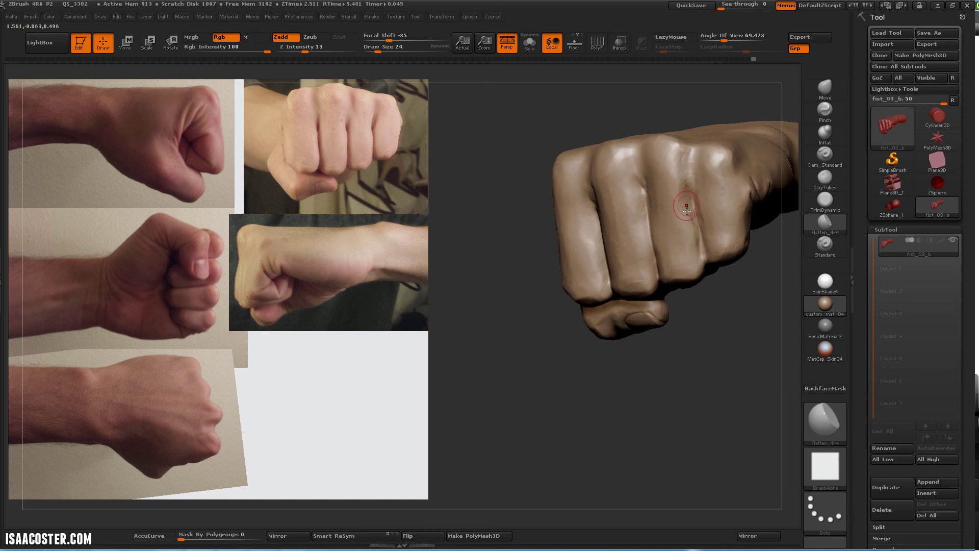
mouse_move(733, 318)
mouse_down()
mouse_move(727, 376)
mouse_move(671, 400)
mouse_move(632, 290)
mouse_up()
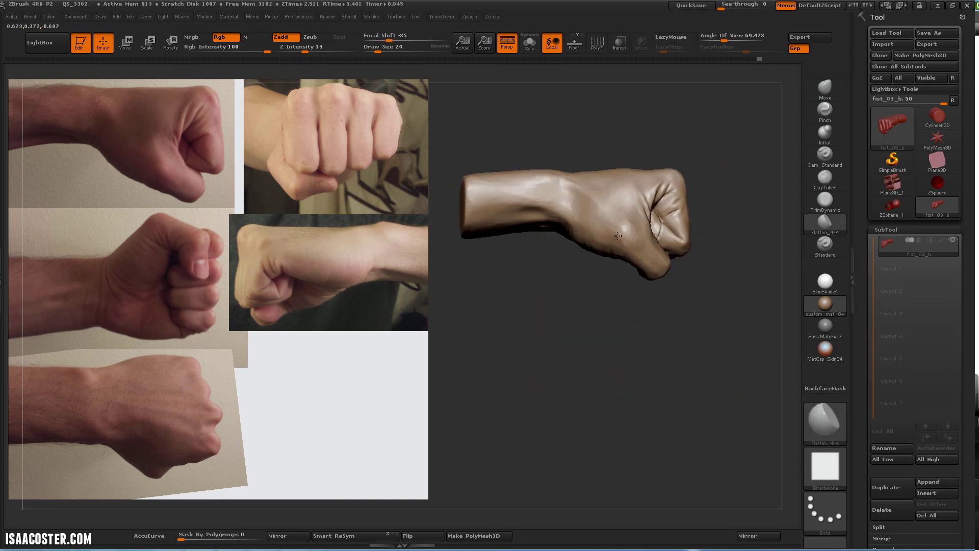
mouse_move(647, 365)
mouse_down()
mouse_move(648, 294)
mouse_move(695, 377)
mouse_move(581, 354)
mouse_move(686, 292)
mouse_move(716, 334)
mouse_up()
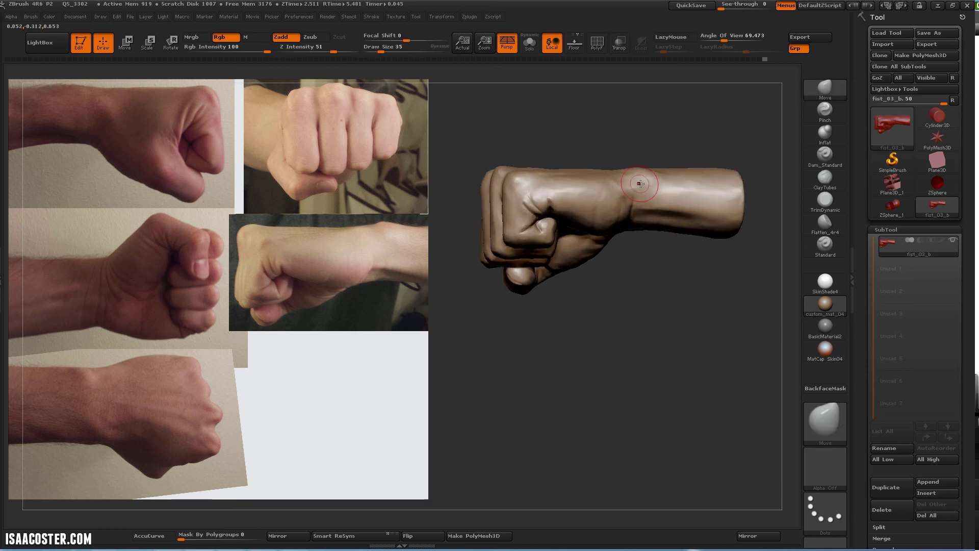
Flatten the back of the hand, then hide the reference photos and enlarge the fist views
mouse_move(663, 136)
mouse_down()
mouse_move(658, 183)
mouse_move(740, 153)
mouse_up()
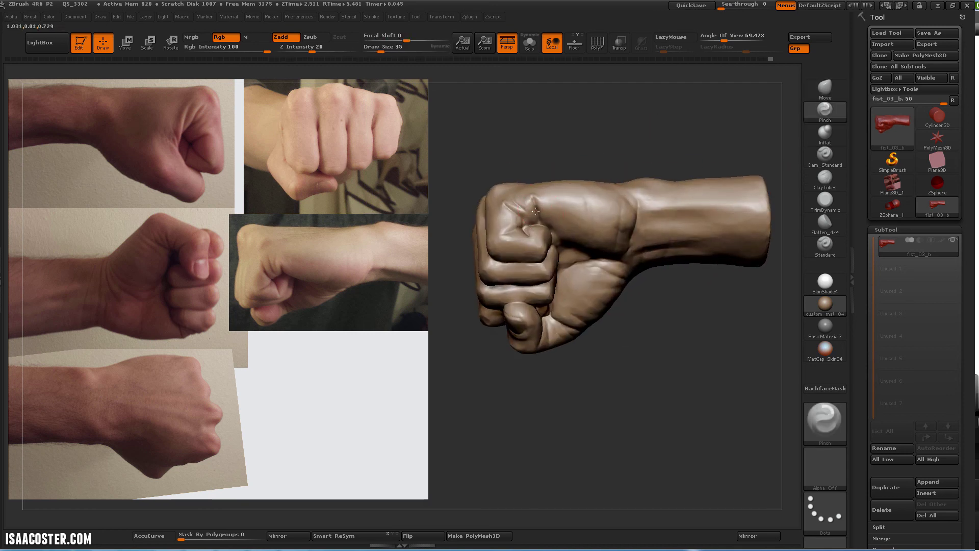
drag(536, 211, 517, 233)
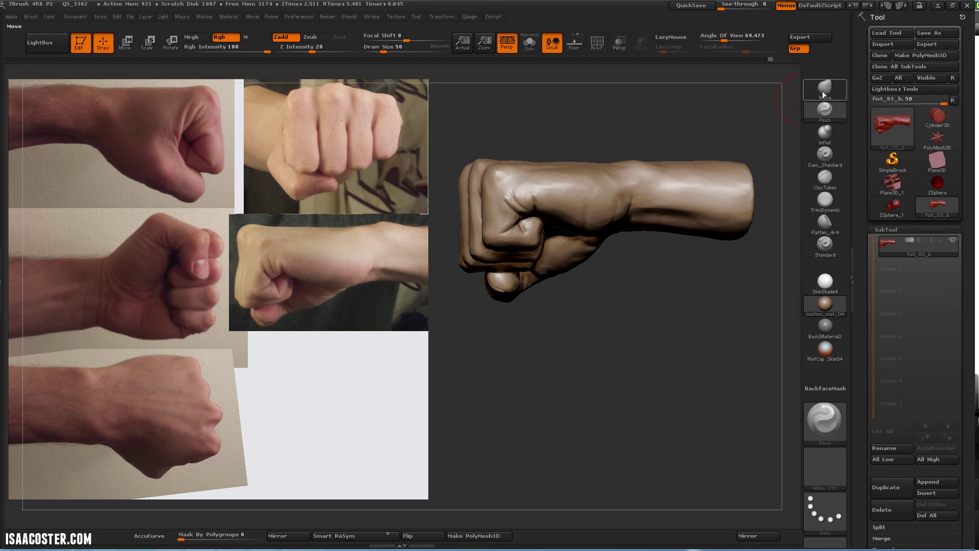
mouse_move(638, 317)
mouse_down()
mouse_move(689, 249)
mouse_move(706, 367)
mouse_up()
click(824, 224)
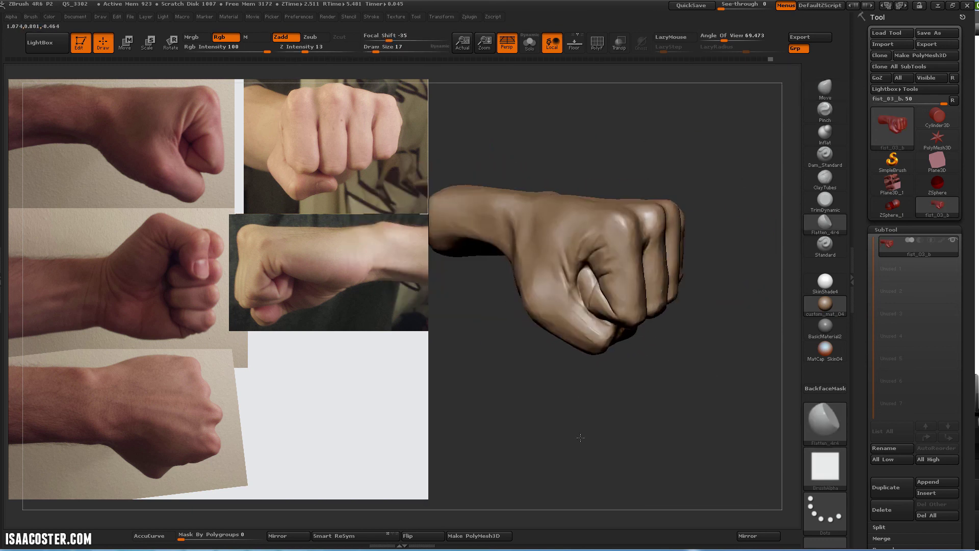
mouse_move(637, 367)
mouse_down()
mouse_move(670, 420)
mouse_move(663, 403)
mouse_up()
mouse_move(498, 339)
alt+mouse_down()
mouse_move(462, 386)
mouse_move(483, 287)
alt+mouse_up()
mouse_move(566, 213)
alt+mouse_down()
mouse_move(336, 382)
mouse_move(481, 409)
mouse_move(485, 297)
mouse_move(476, 355)
mouse_move(458, 350)
mouse_move(454, 317)
mouse_move(462, 328)
mouse_move(570, 360)
mouse_move(586, 415)
mouse_move(586, 328)
mouse_move(623, 481)
mouse_move(586, 478)
mouse_move(598, 479)
mouse_move(674, 285)
mouse_move(763, 228)
alt+mouse_up()
Touch up the fourth fist copy with Move and Flatten_4r4 in its three-quarter knuckle pose
key(b)
key(m)
key(v)
key(b)
key(f)
key(l)
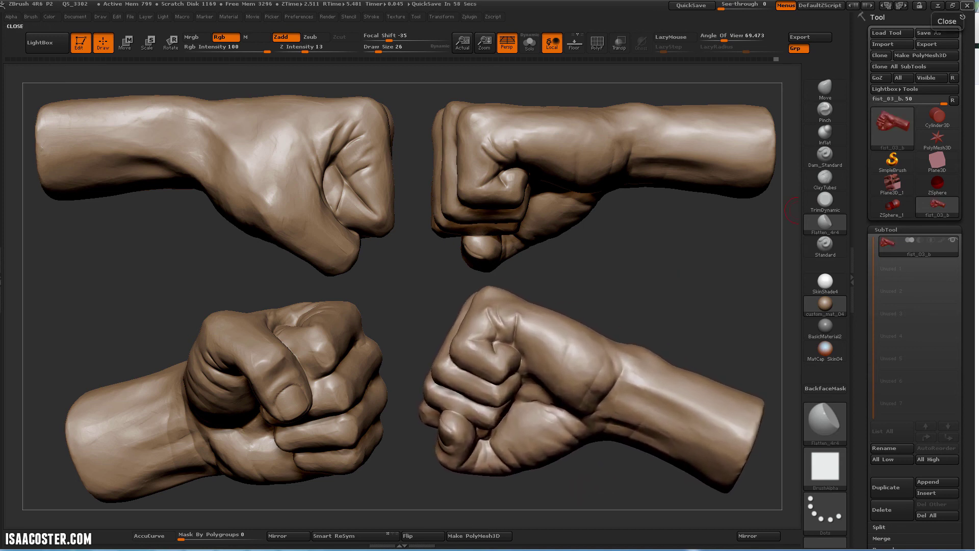